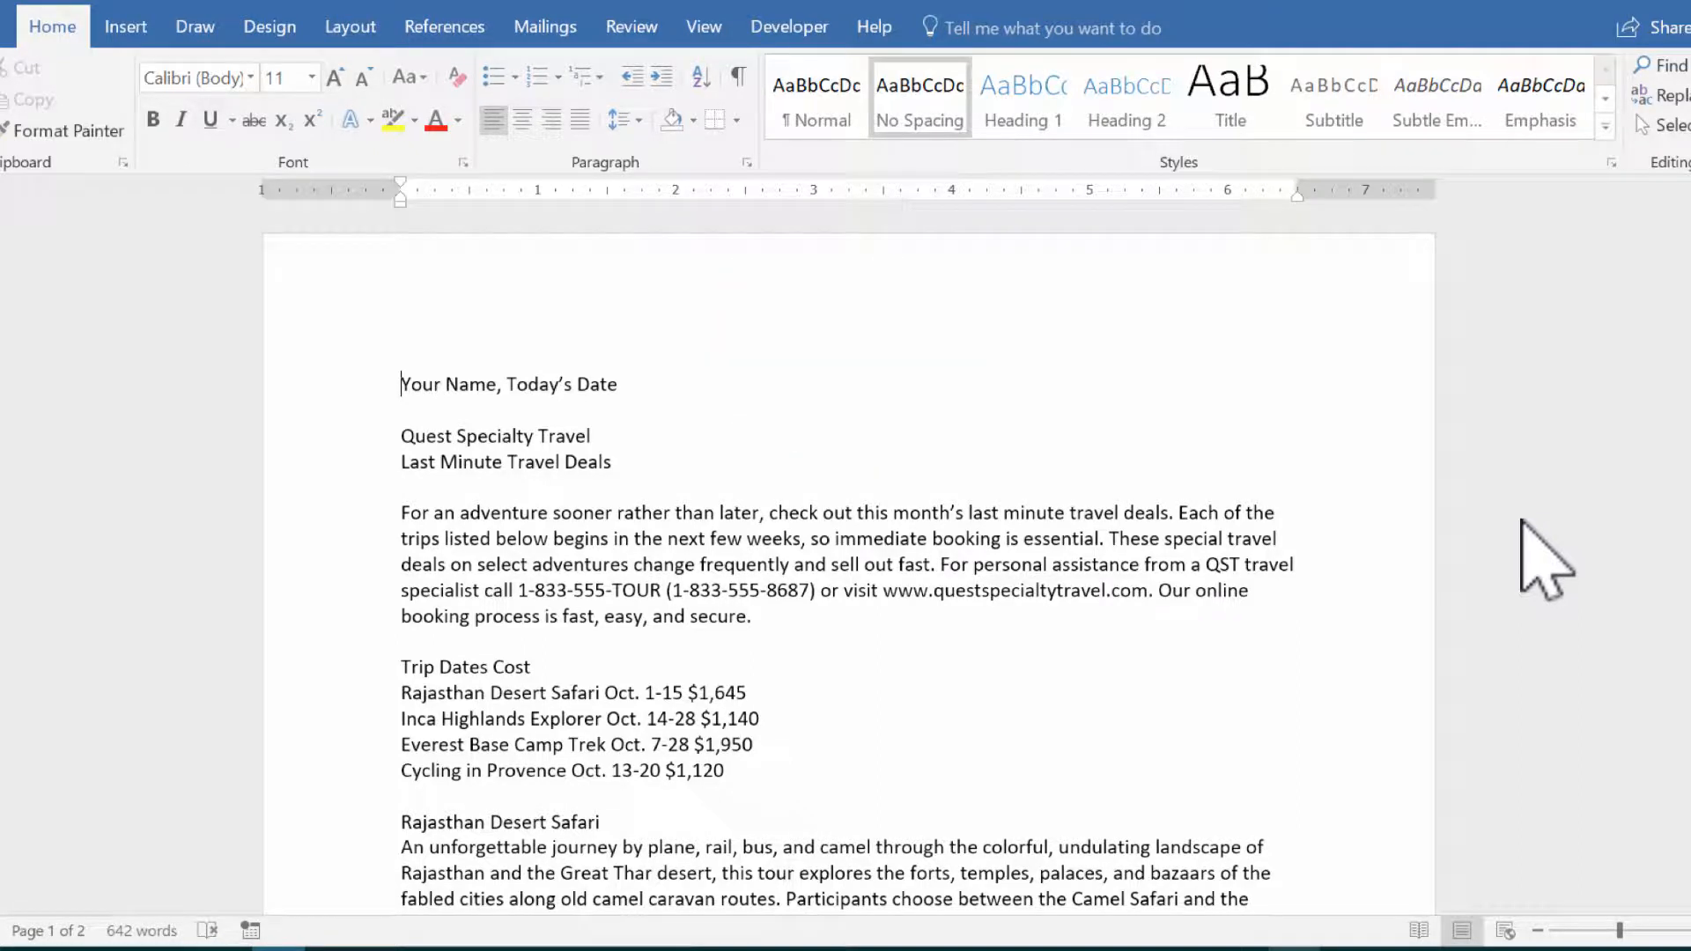
Step: Format all of the document's text in Garamond at size 12
key(ctrl+a)
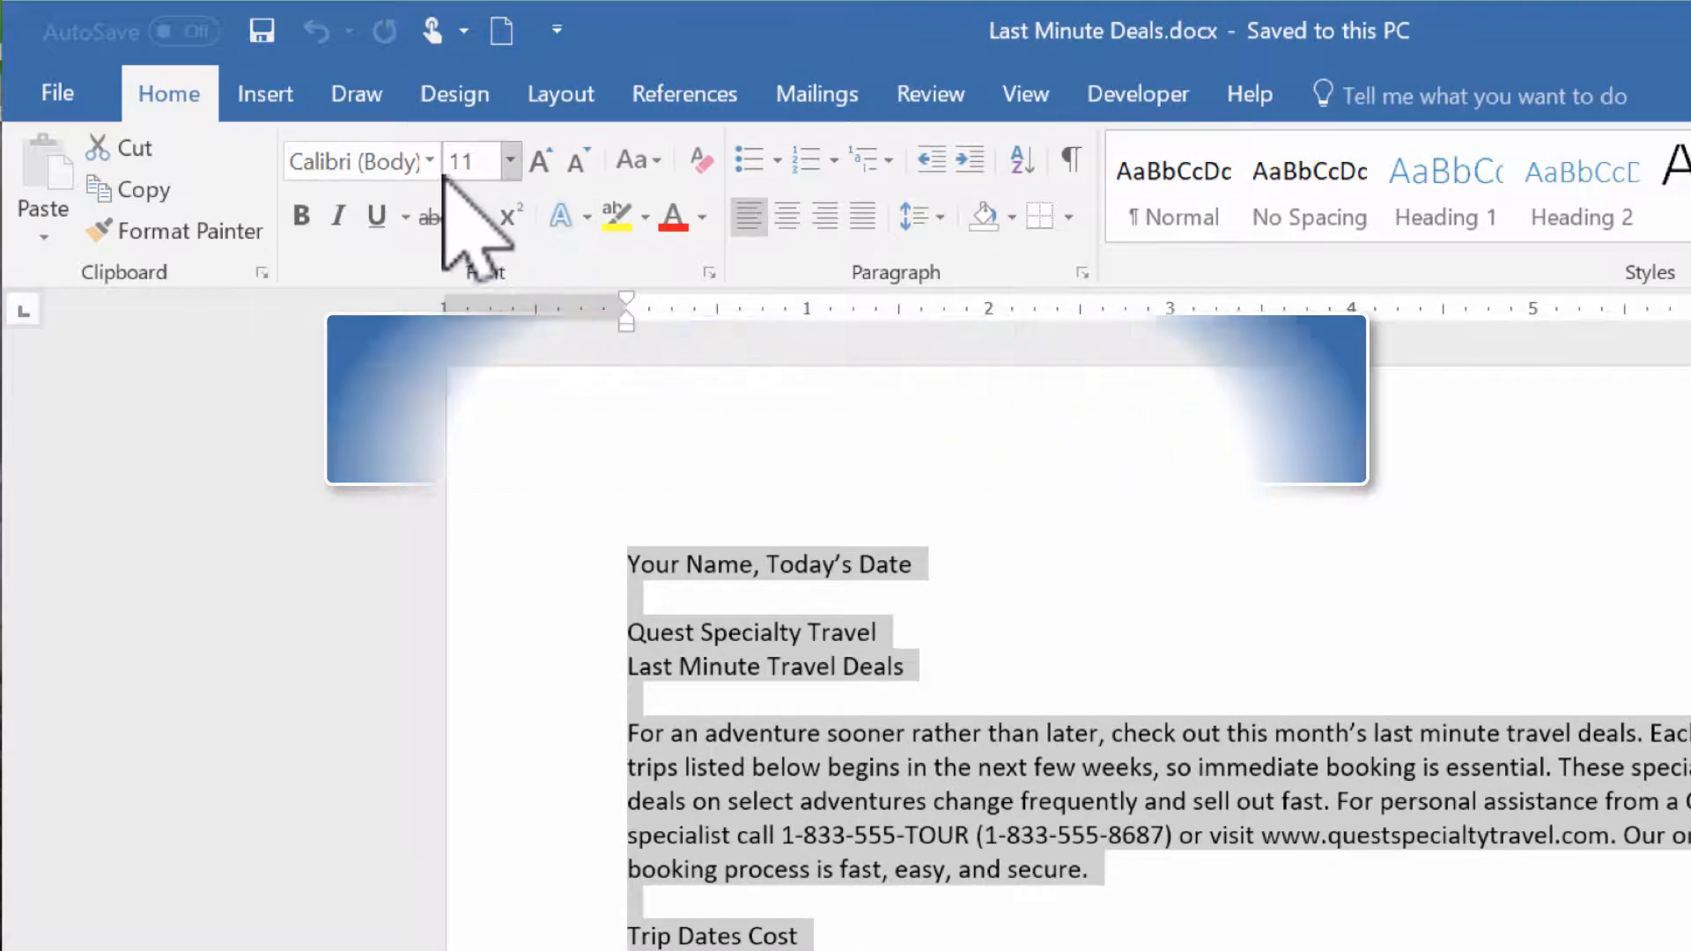
click(429, 161)
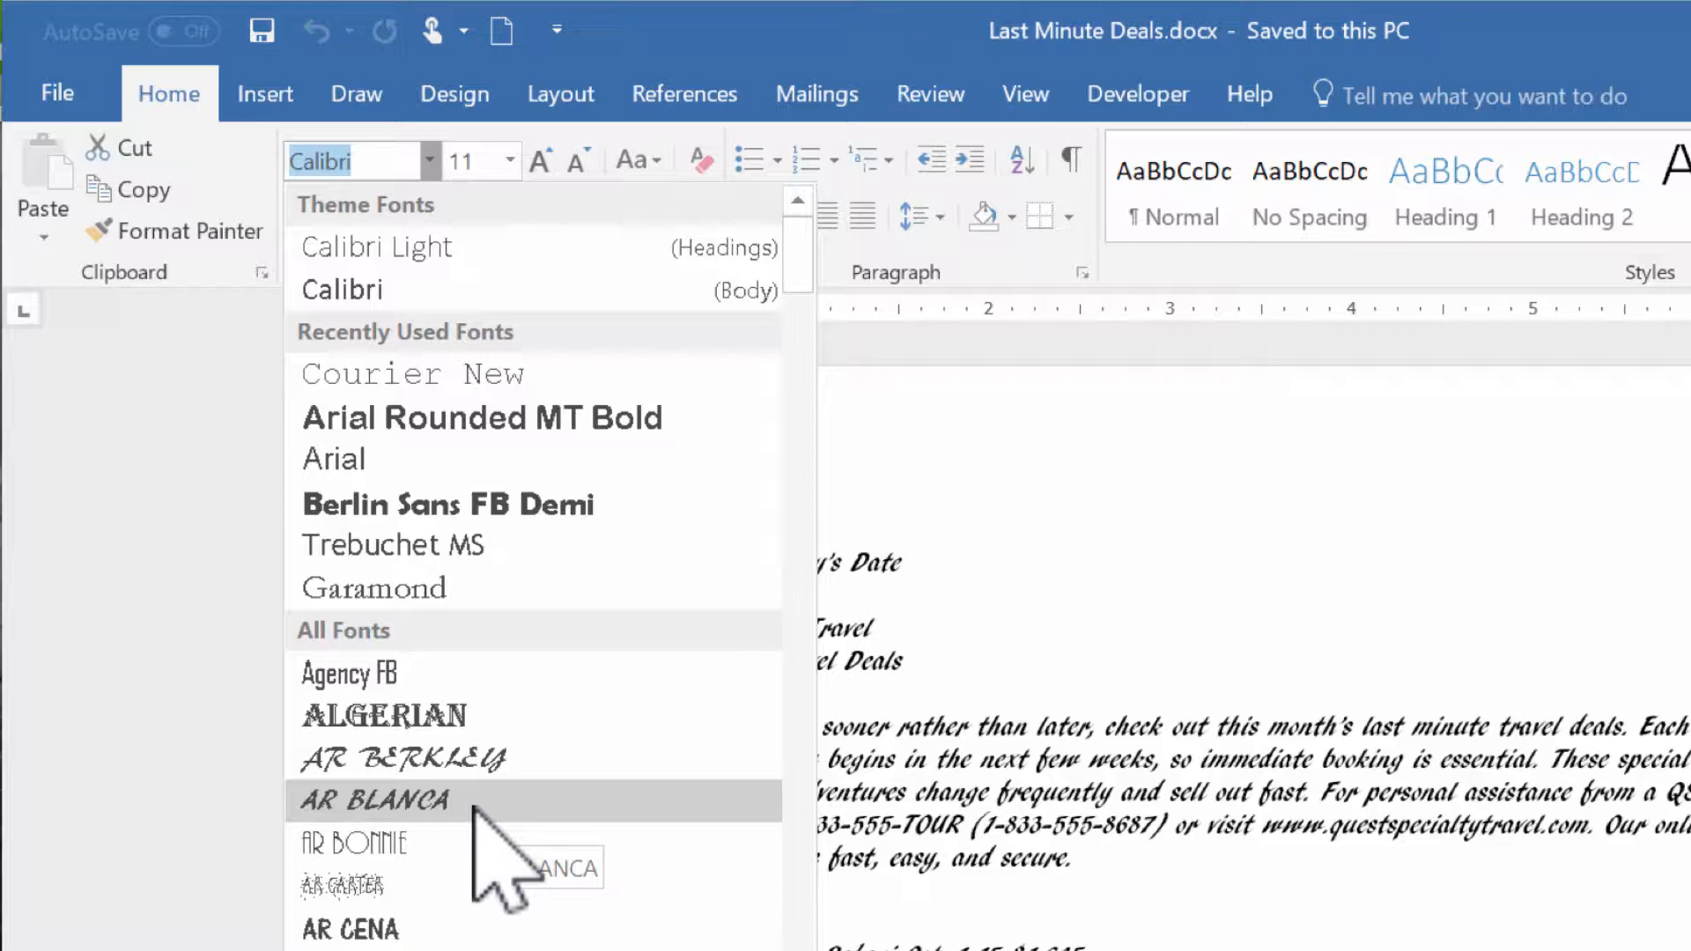
scroll(473, 805, down, 1)
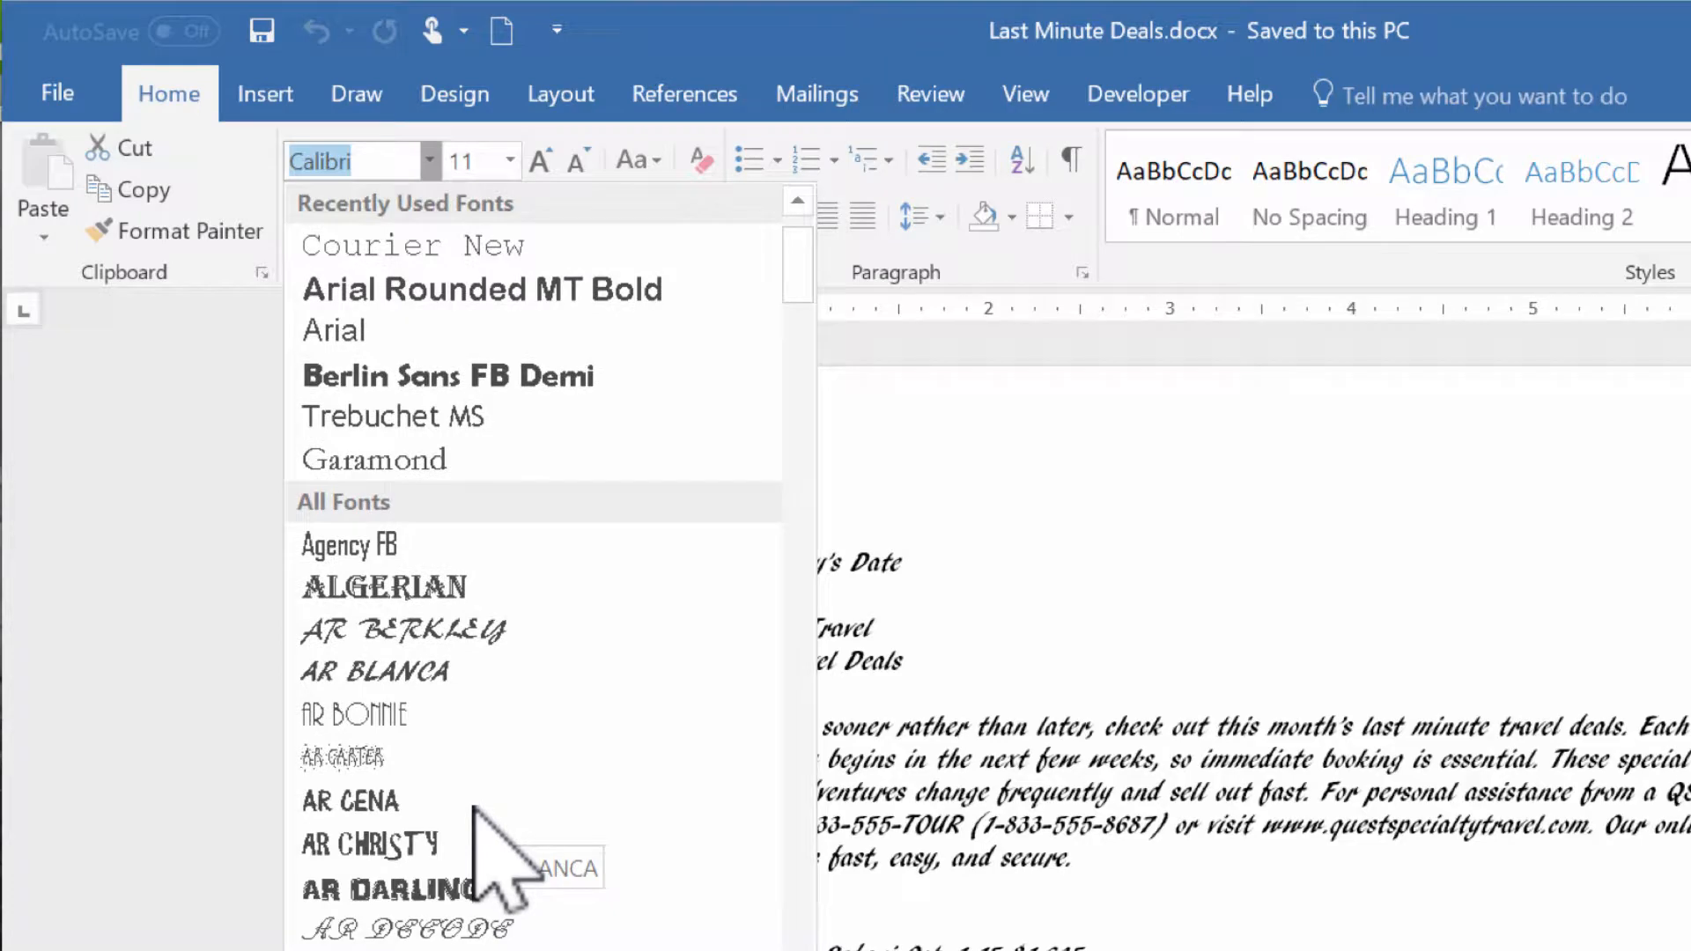
scroll(476, 808, down, 12)
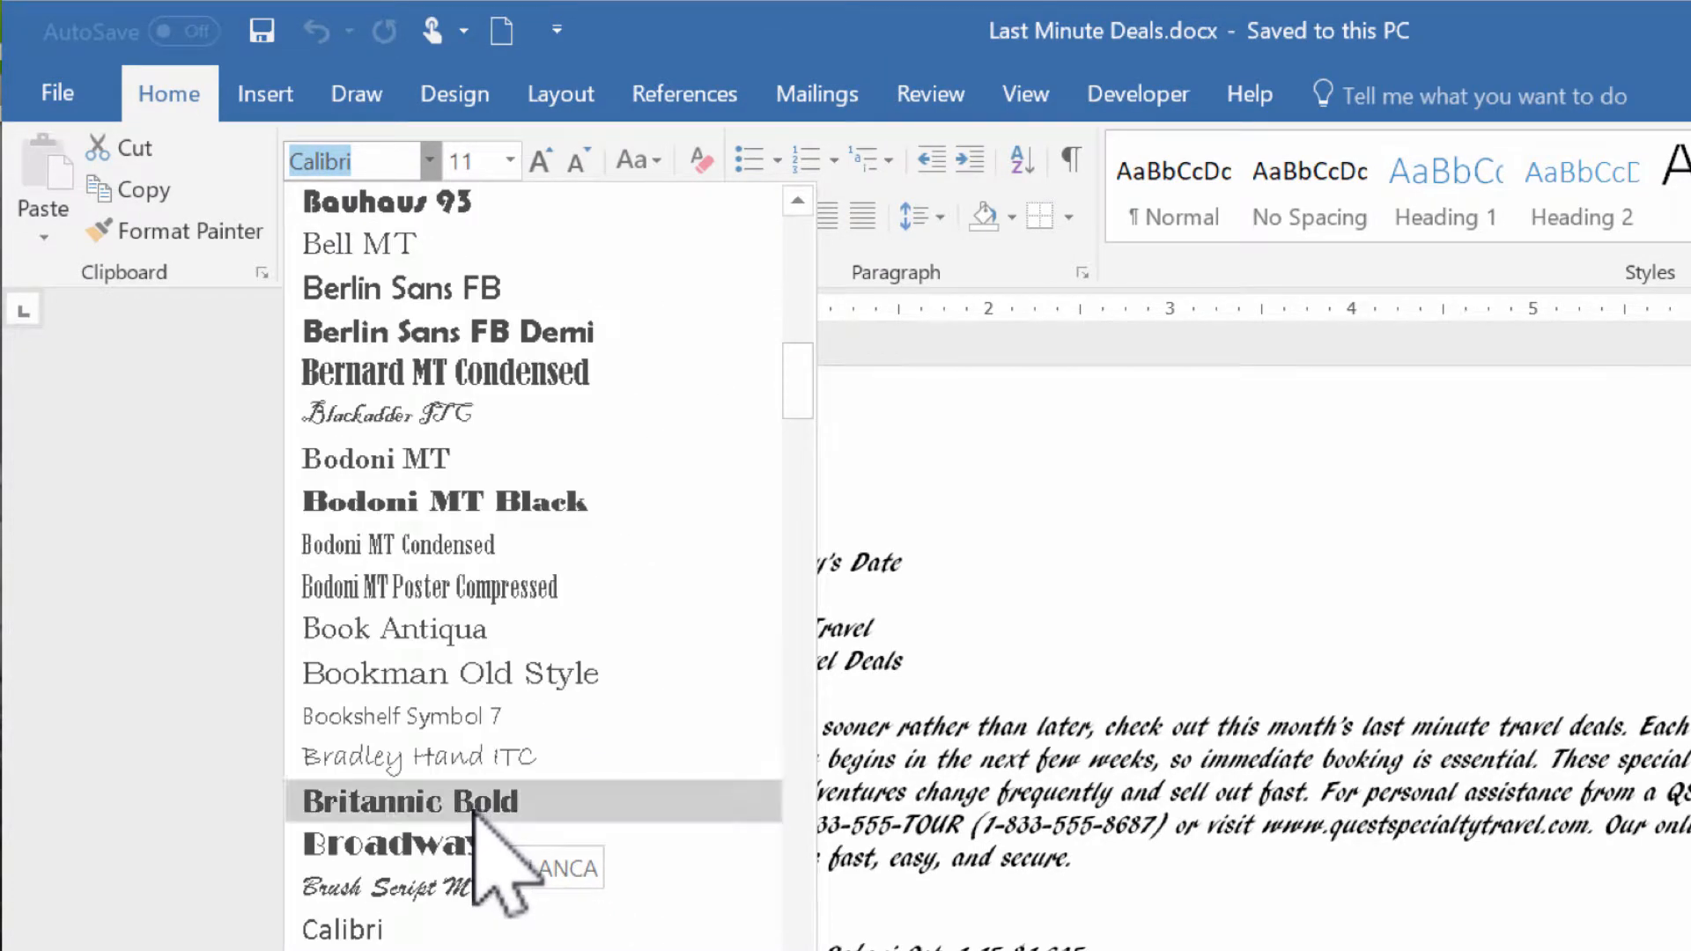
scroll(475, 809, down, 2)
scroll(473, 810, down, 7)
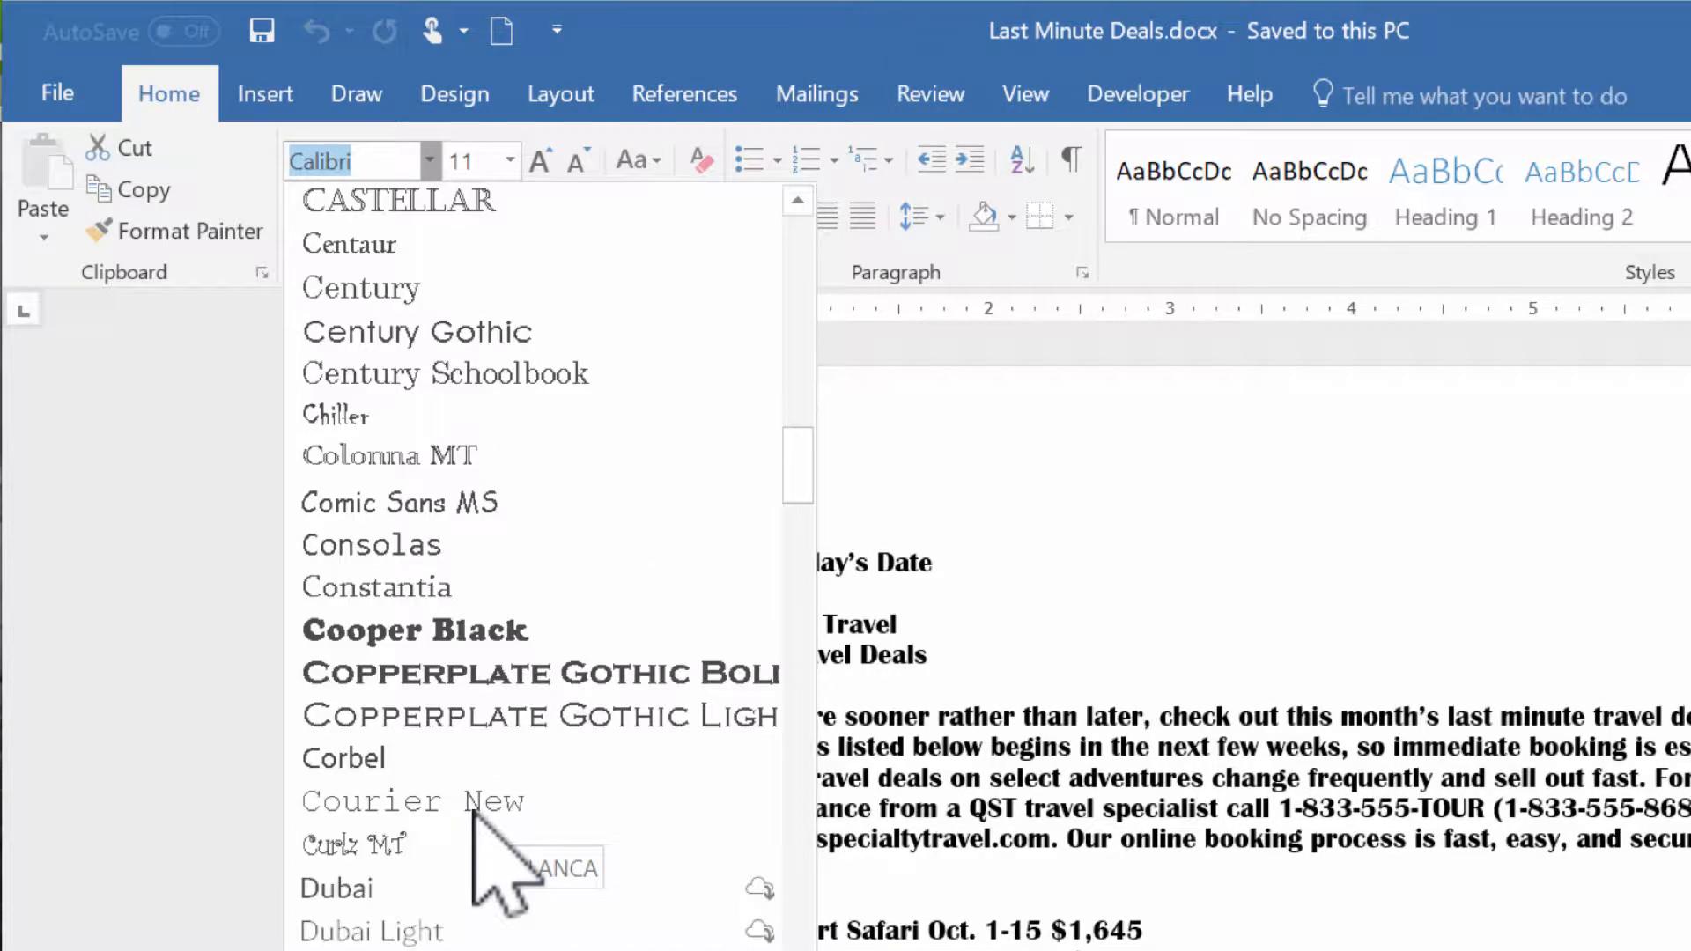
text(G)
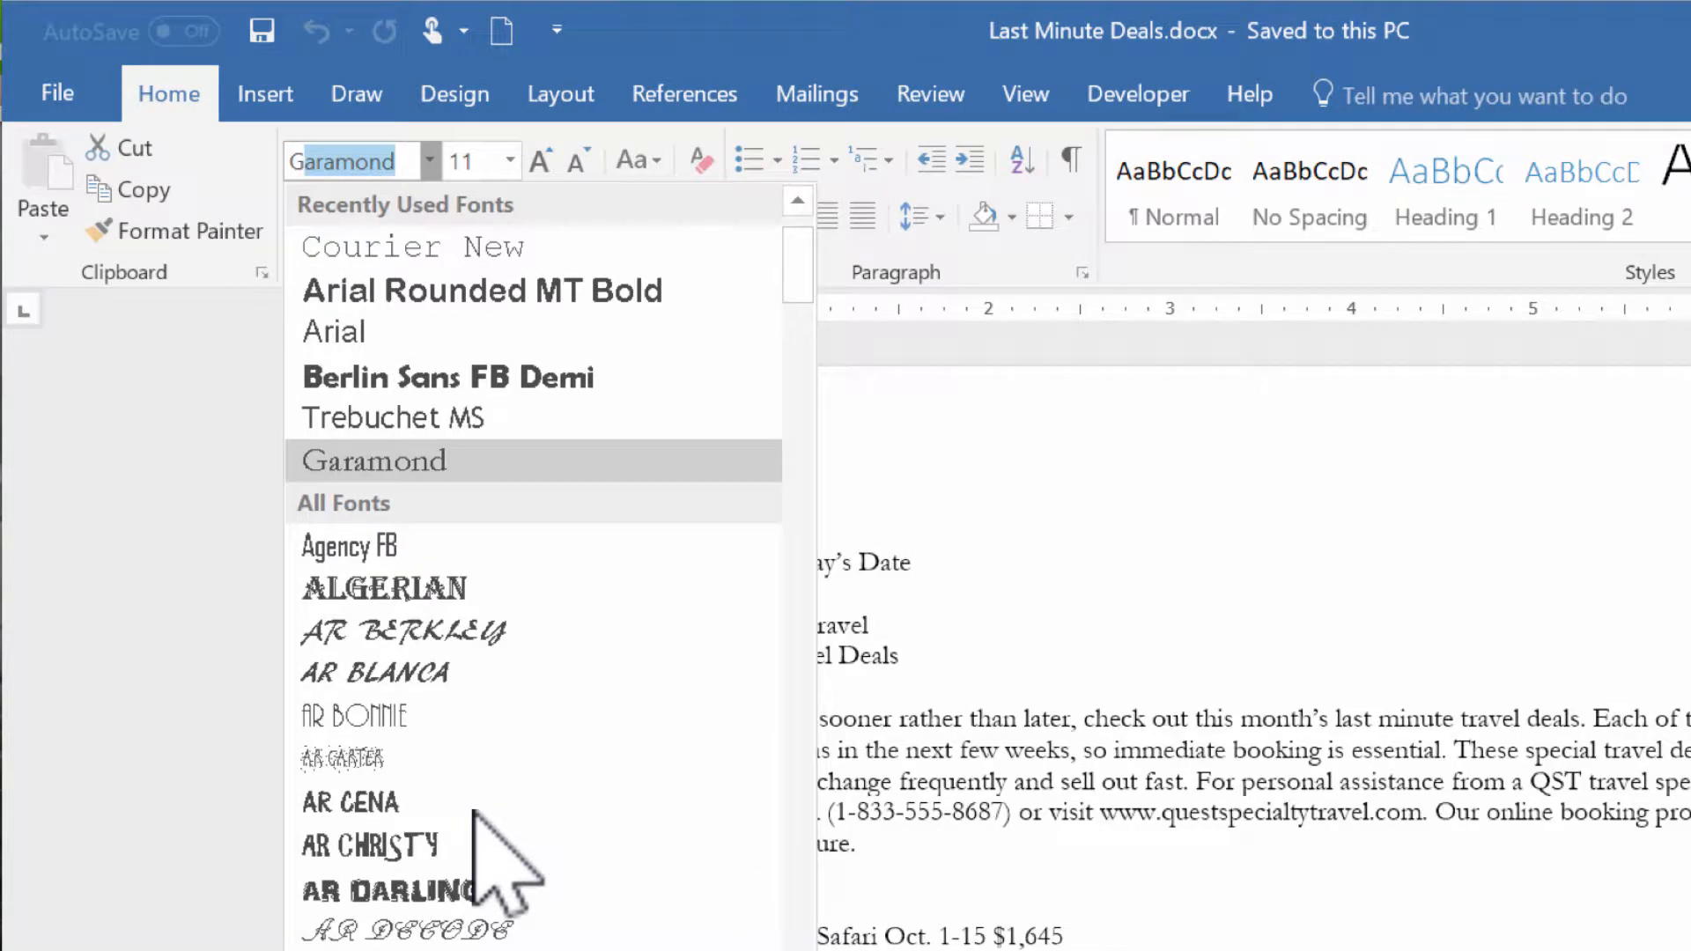
text(a)
key(Return)
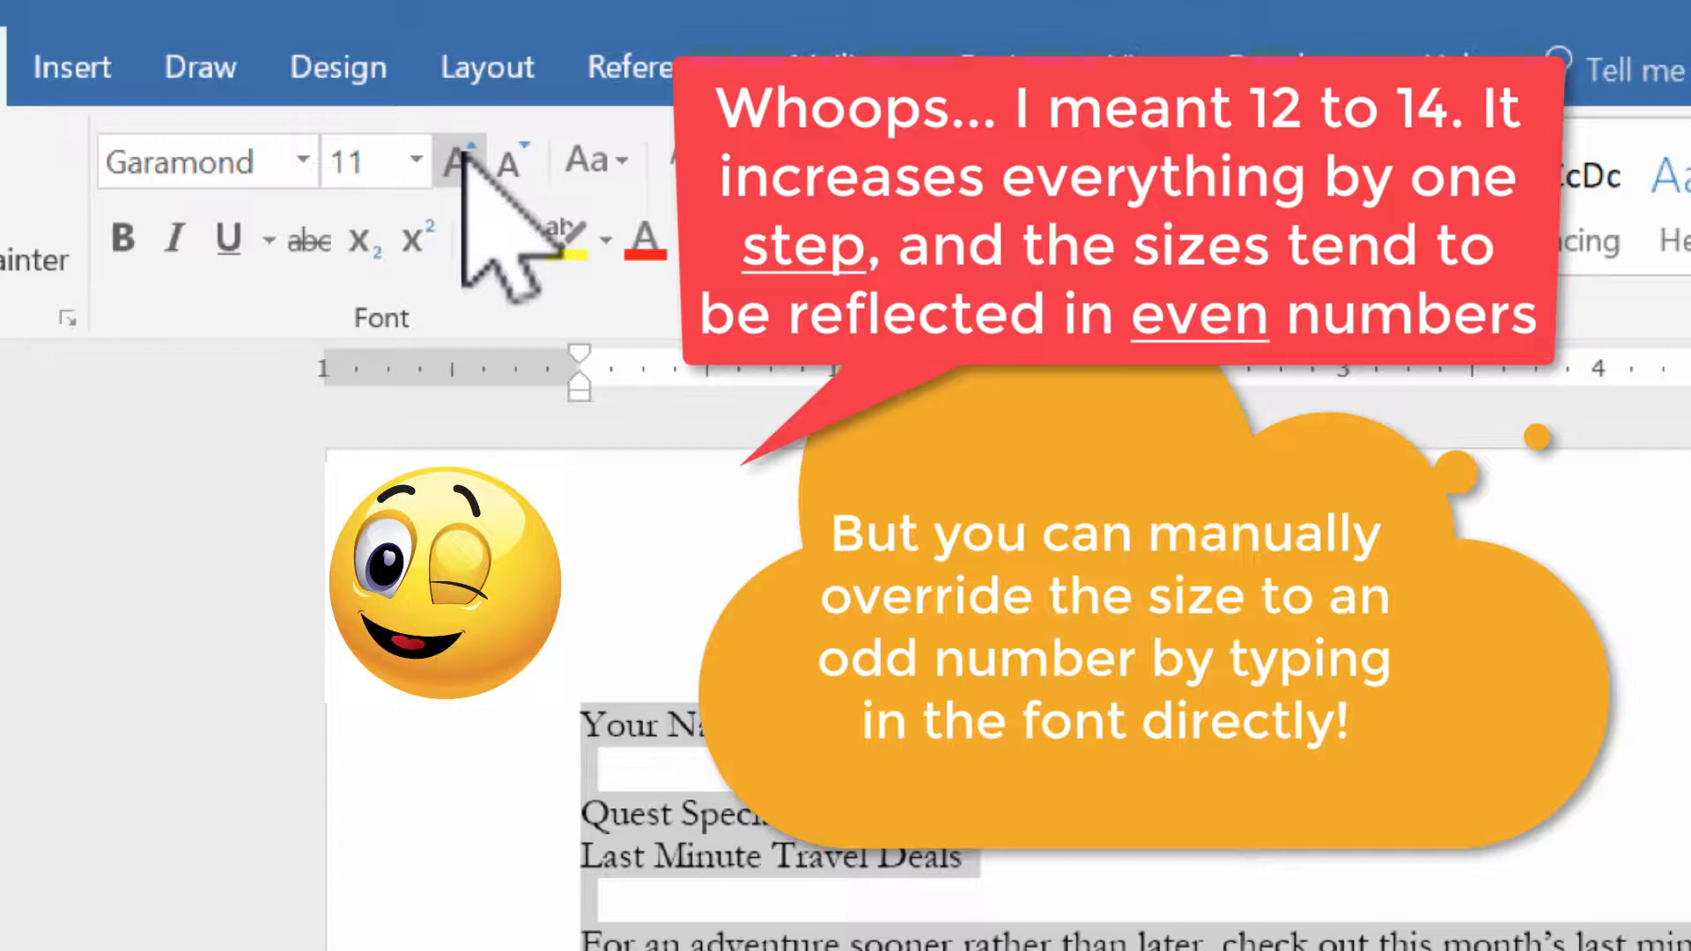
click(462, 157)
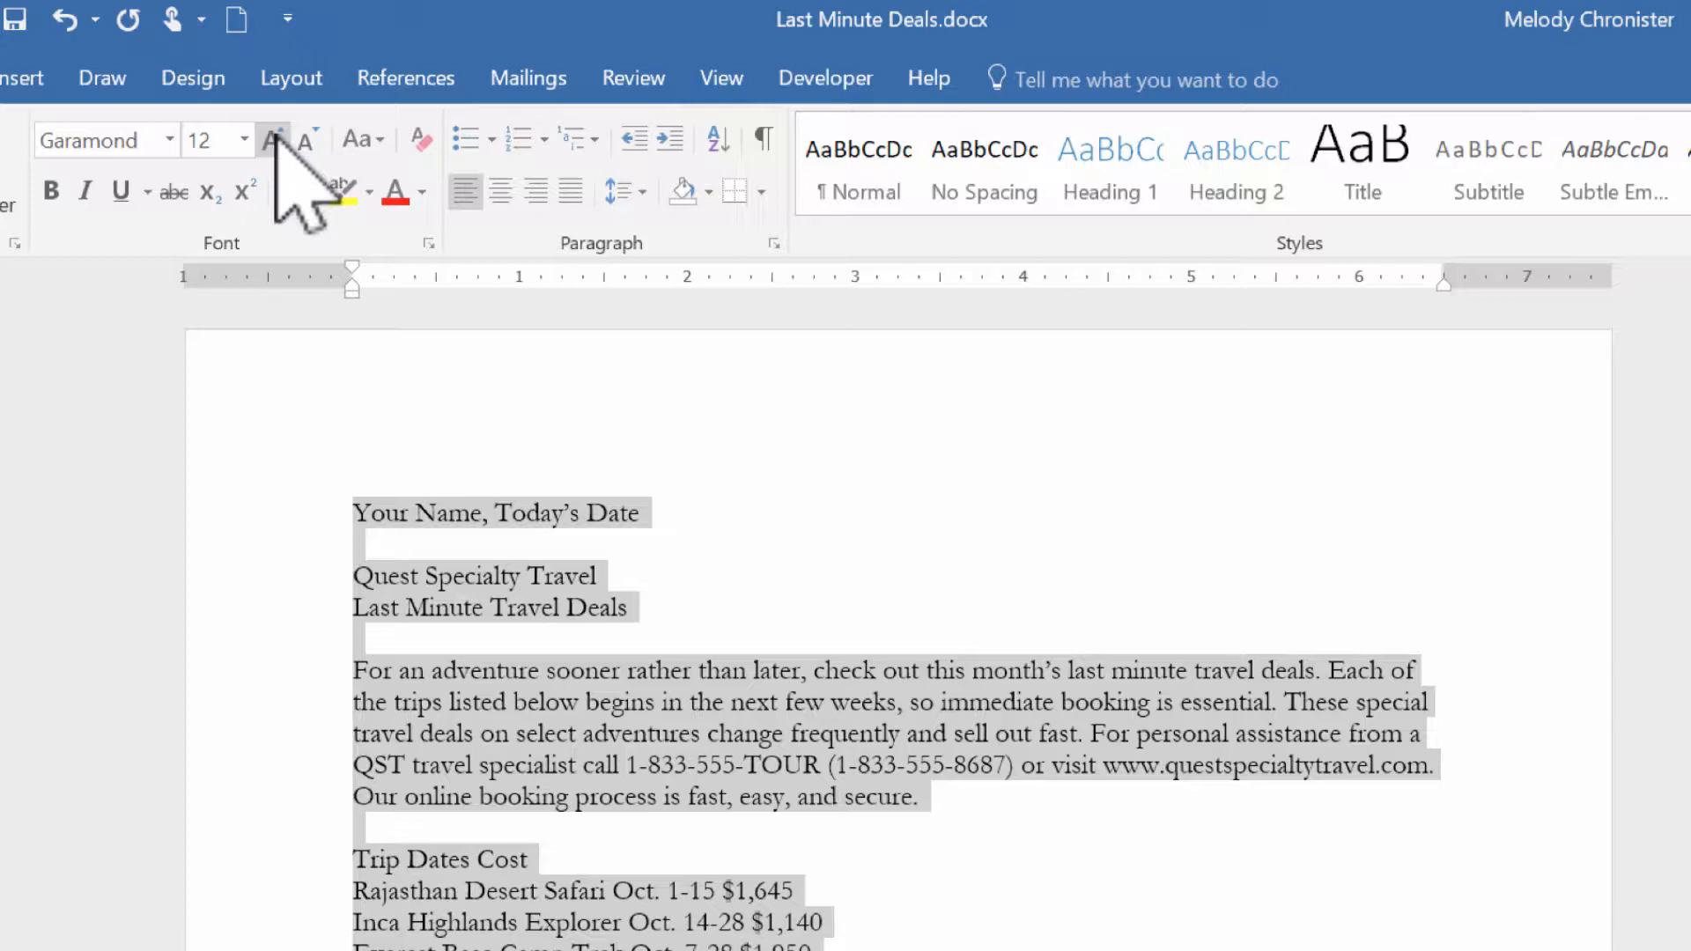
click(718, 634)
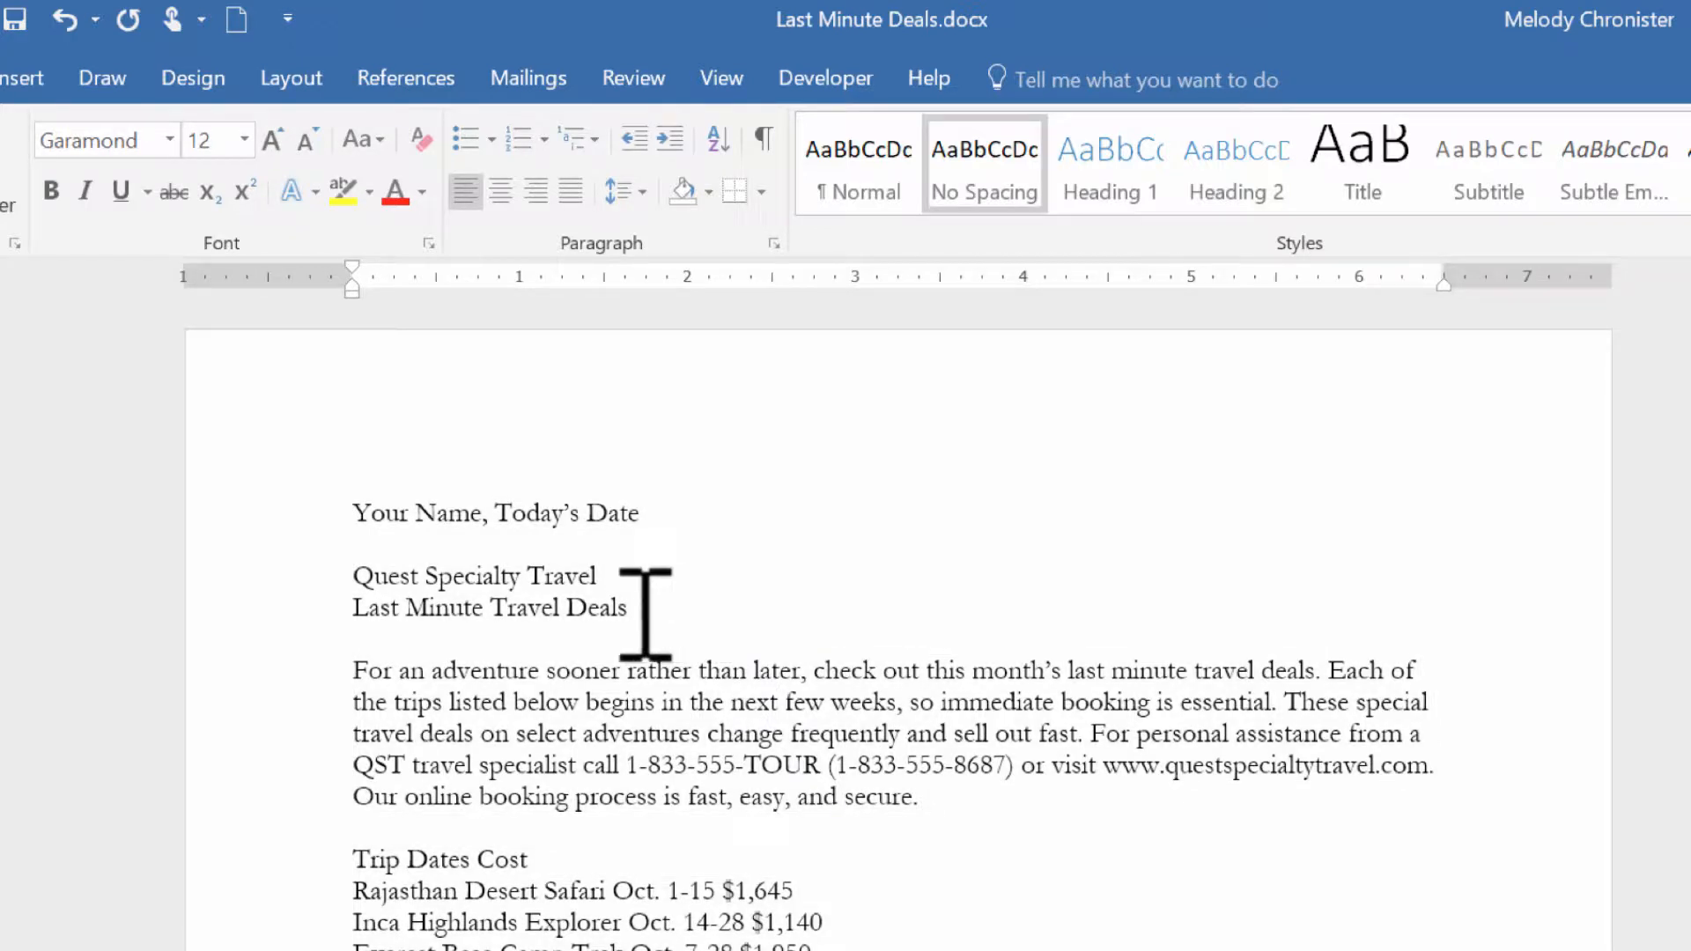
Step: Change the font of the two title lines, "Quest Specialty Travel" and "Last Minute Travel Deals", to Trebuchet MS
drag(646, 613, 363, 581)
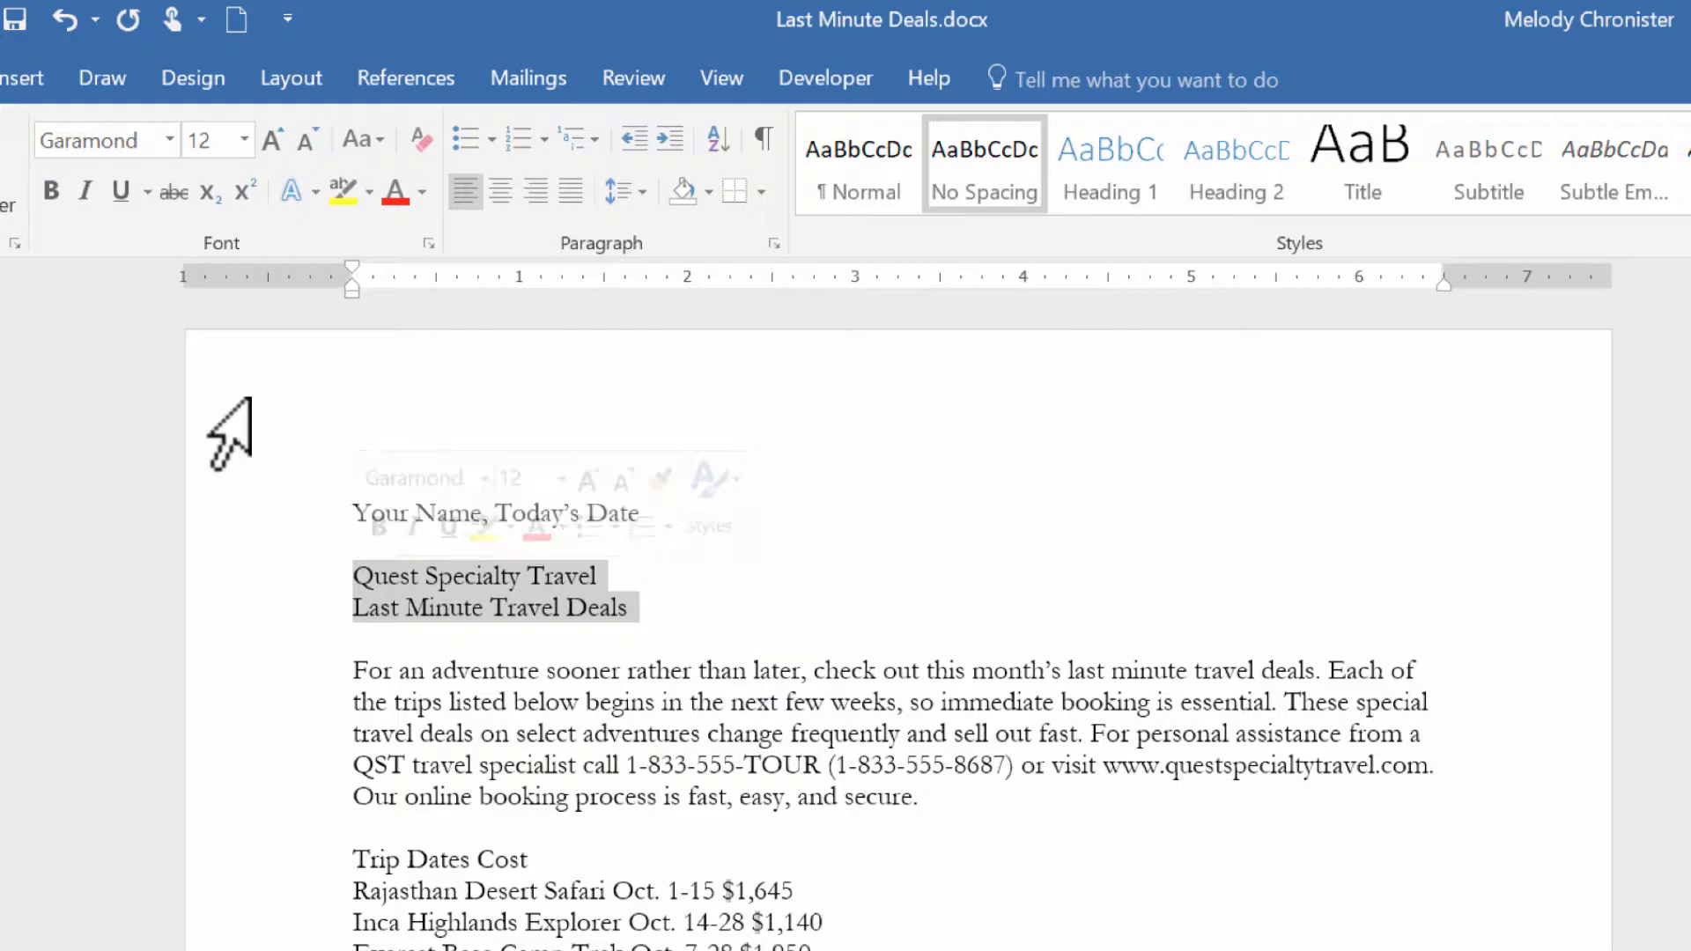
click(169, 140)
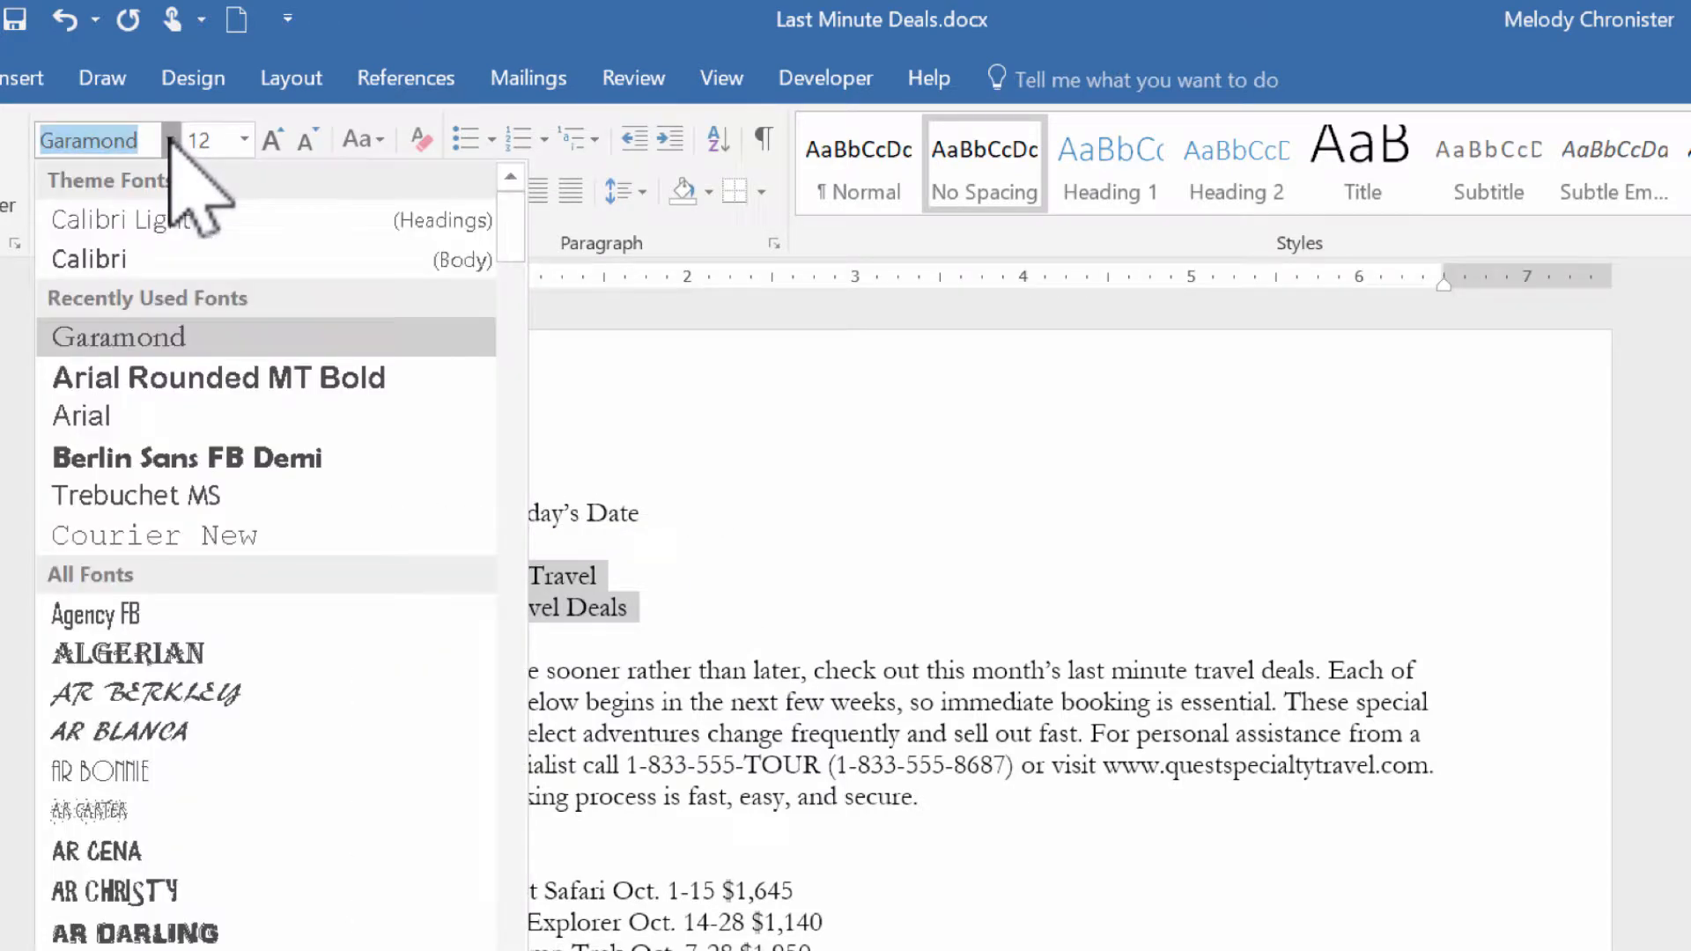
text(Trebuchet MS)
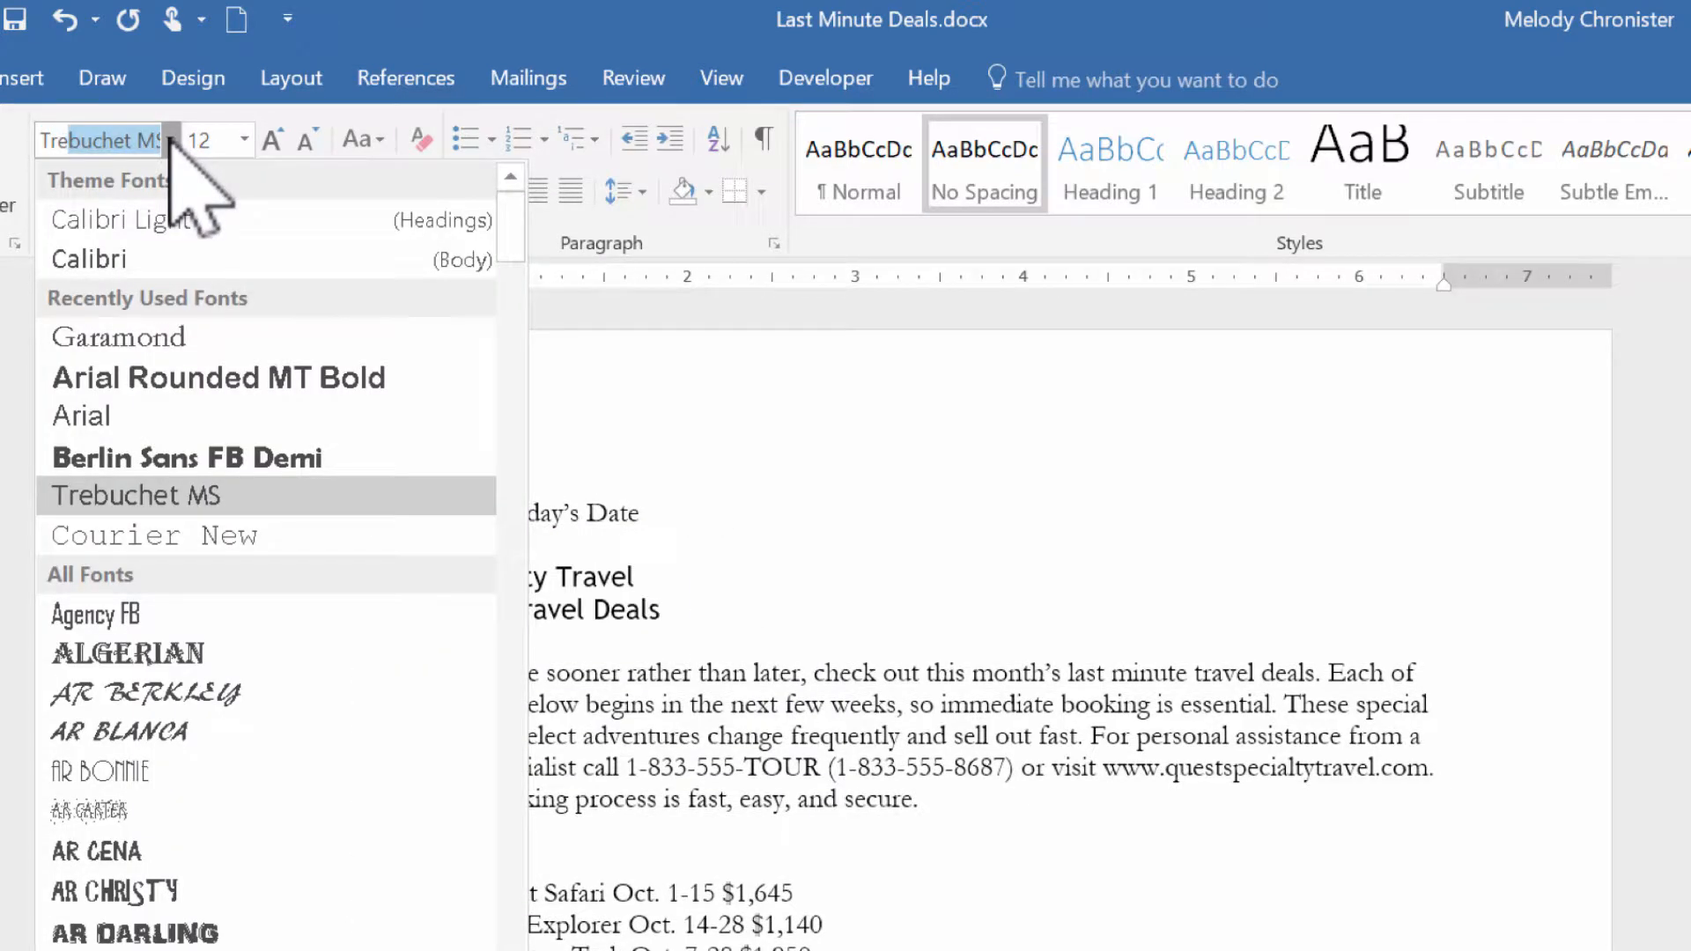
click(94, 141)
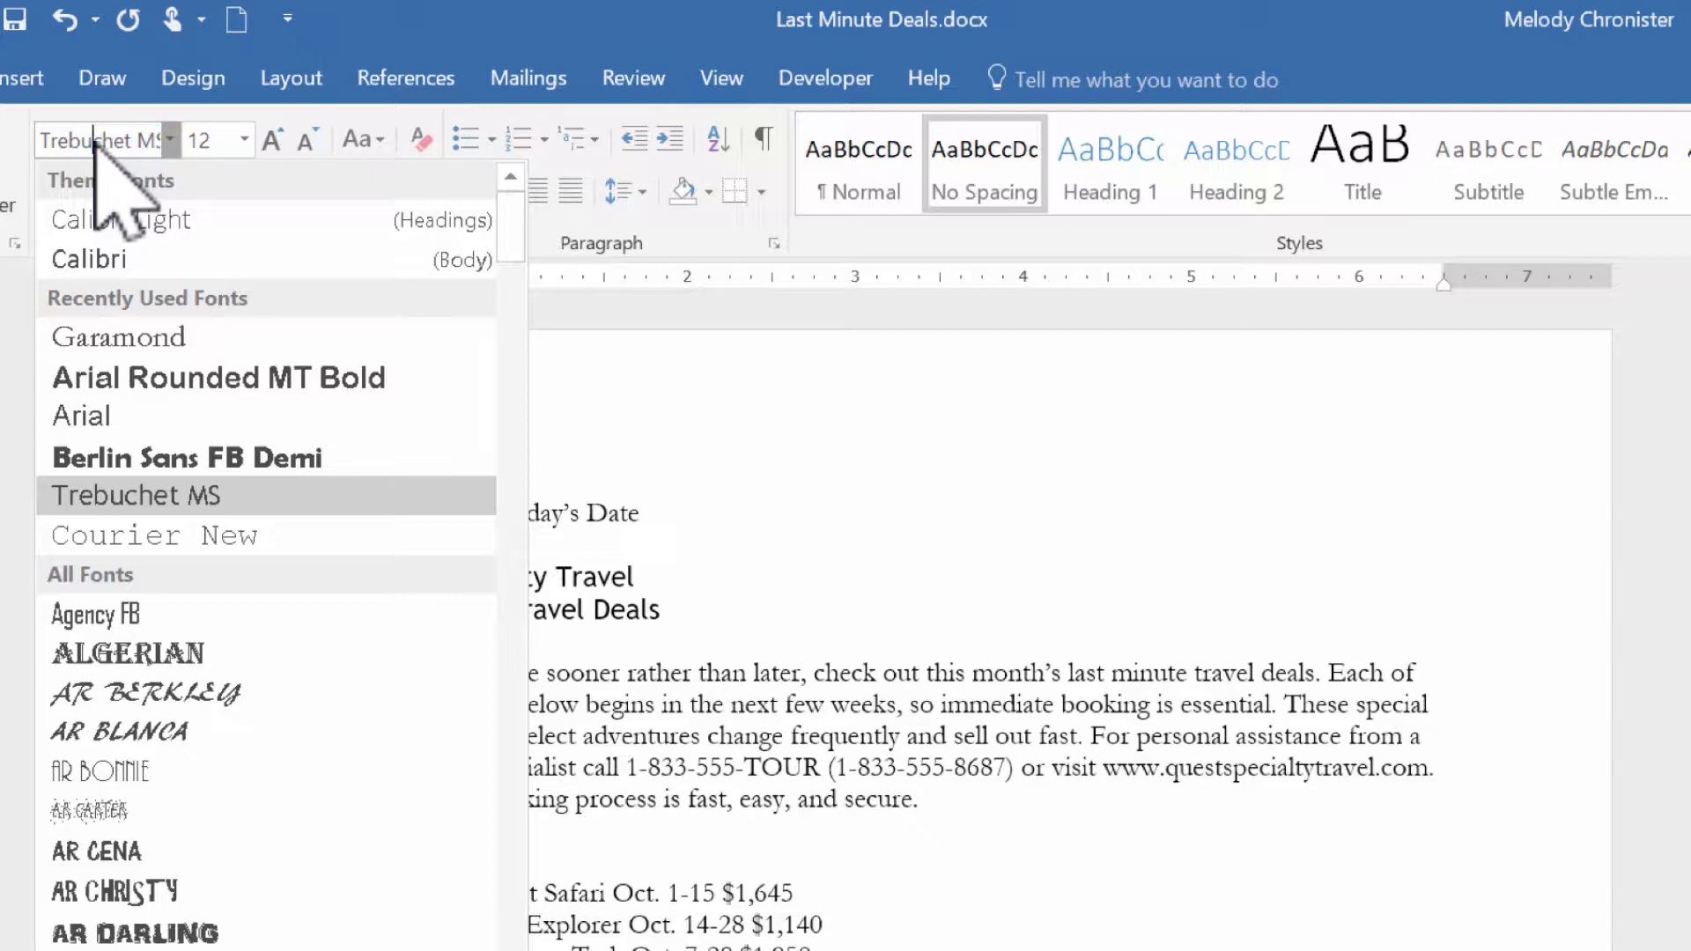
key(Return)
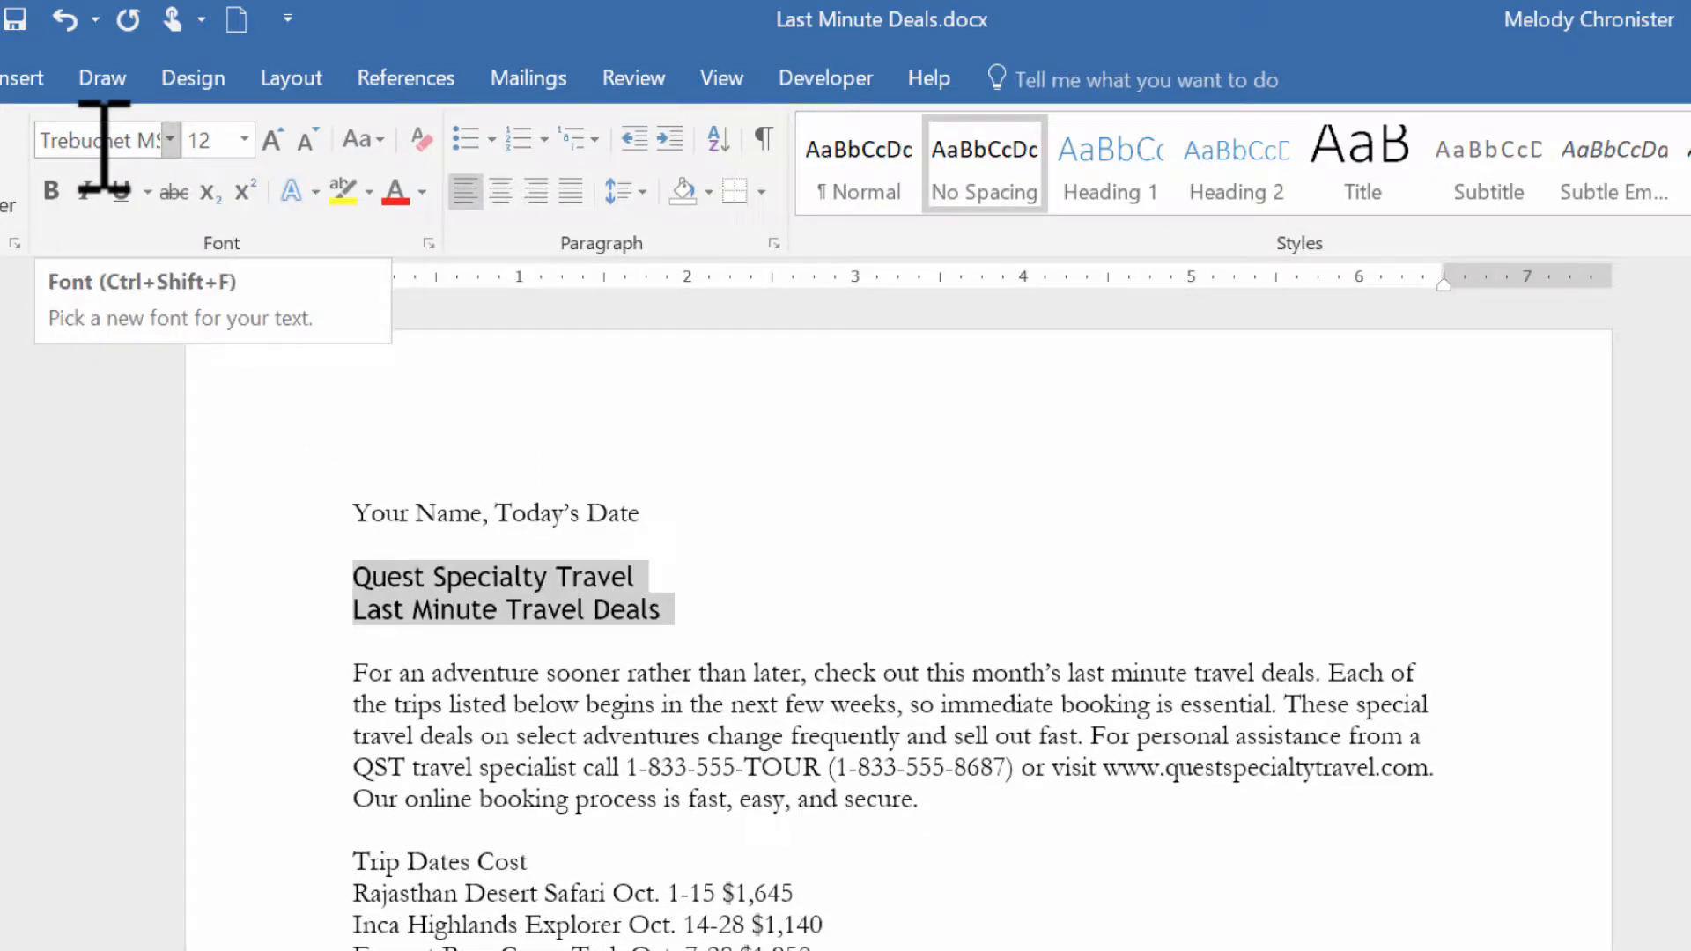
Step: Set the two title lines to font size 22 and make them bold
click(244, 140)
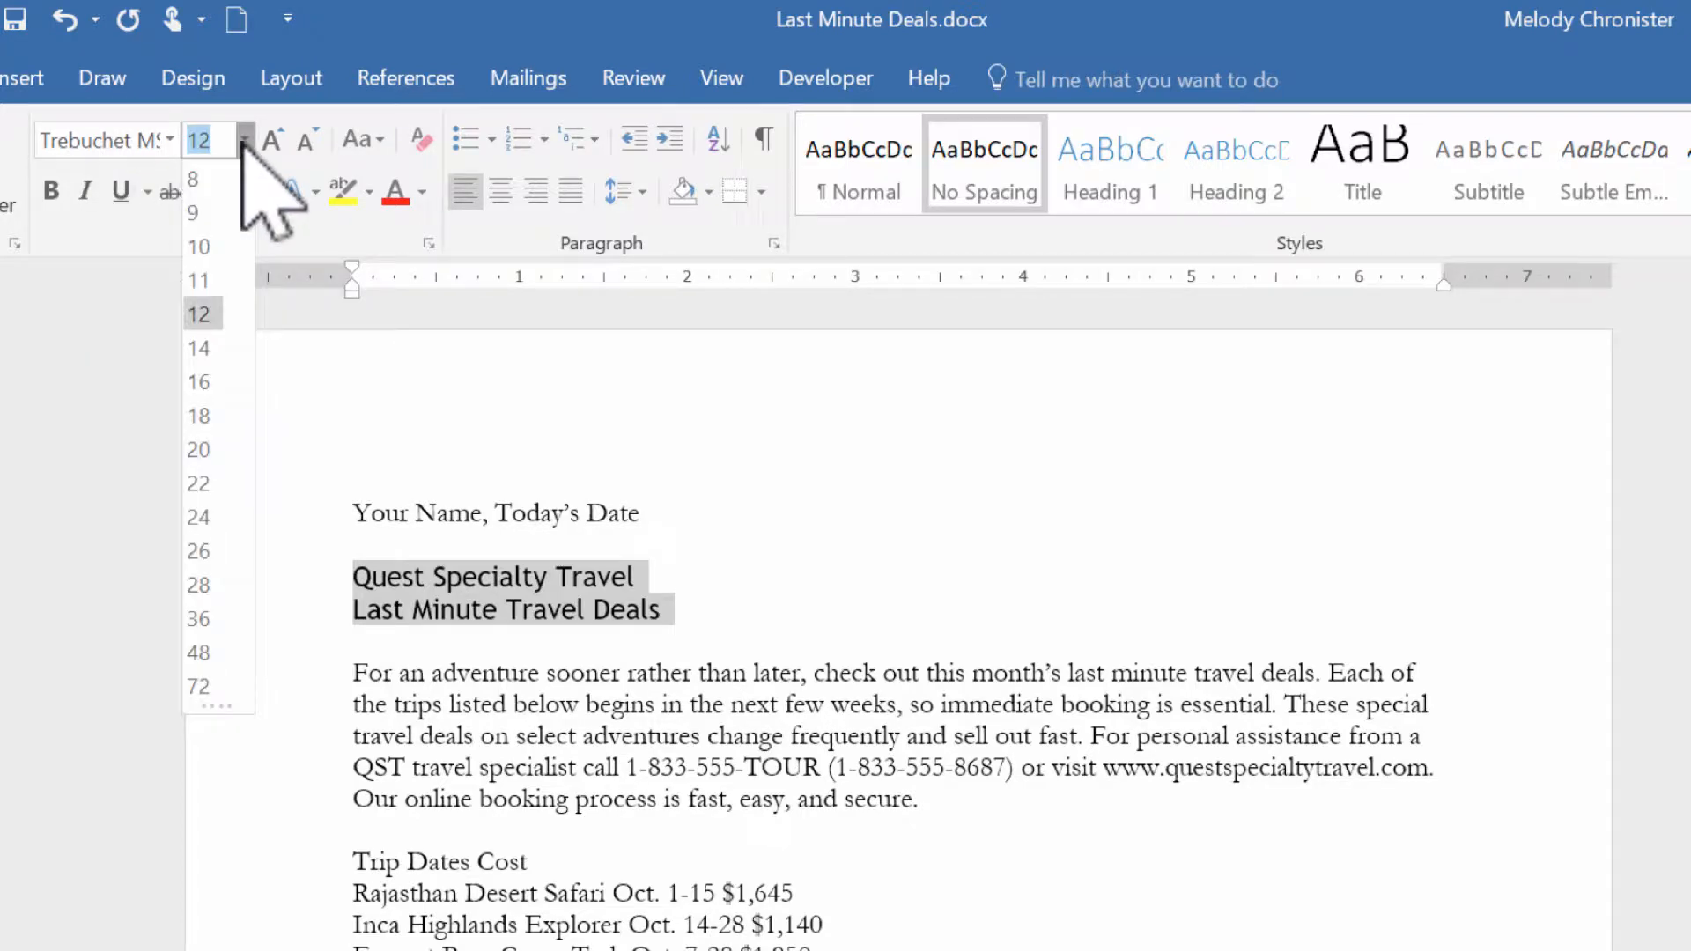
click(199, 484)
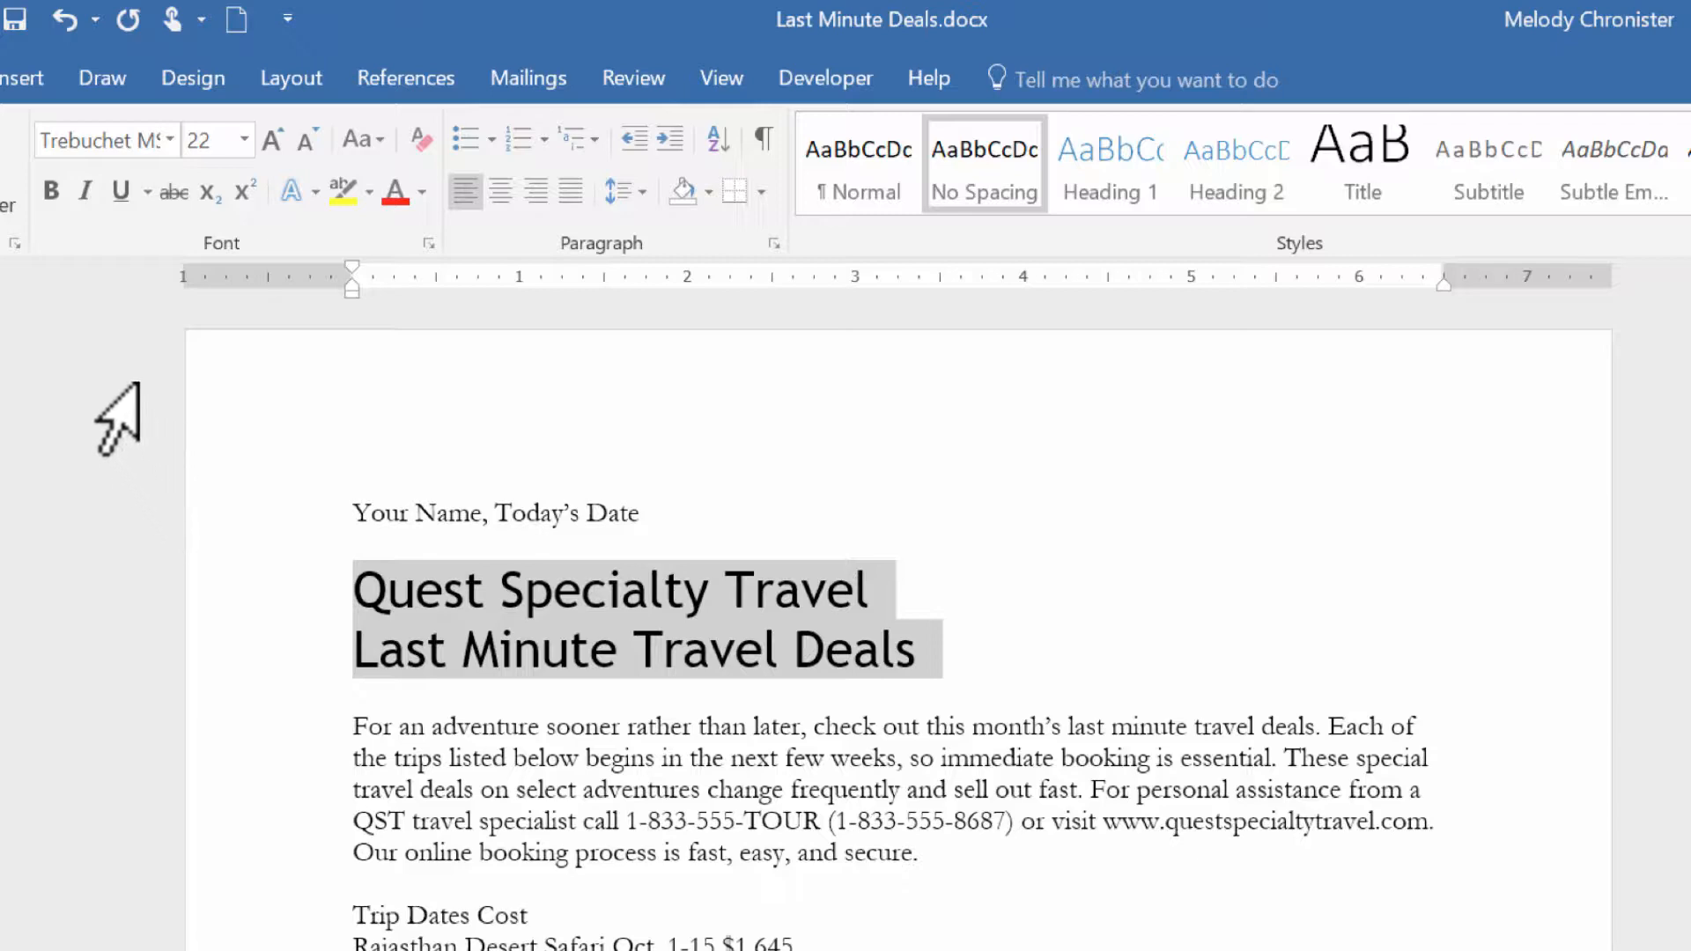
click(50, 191)
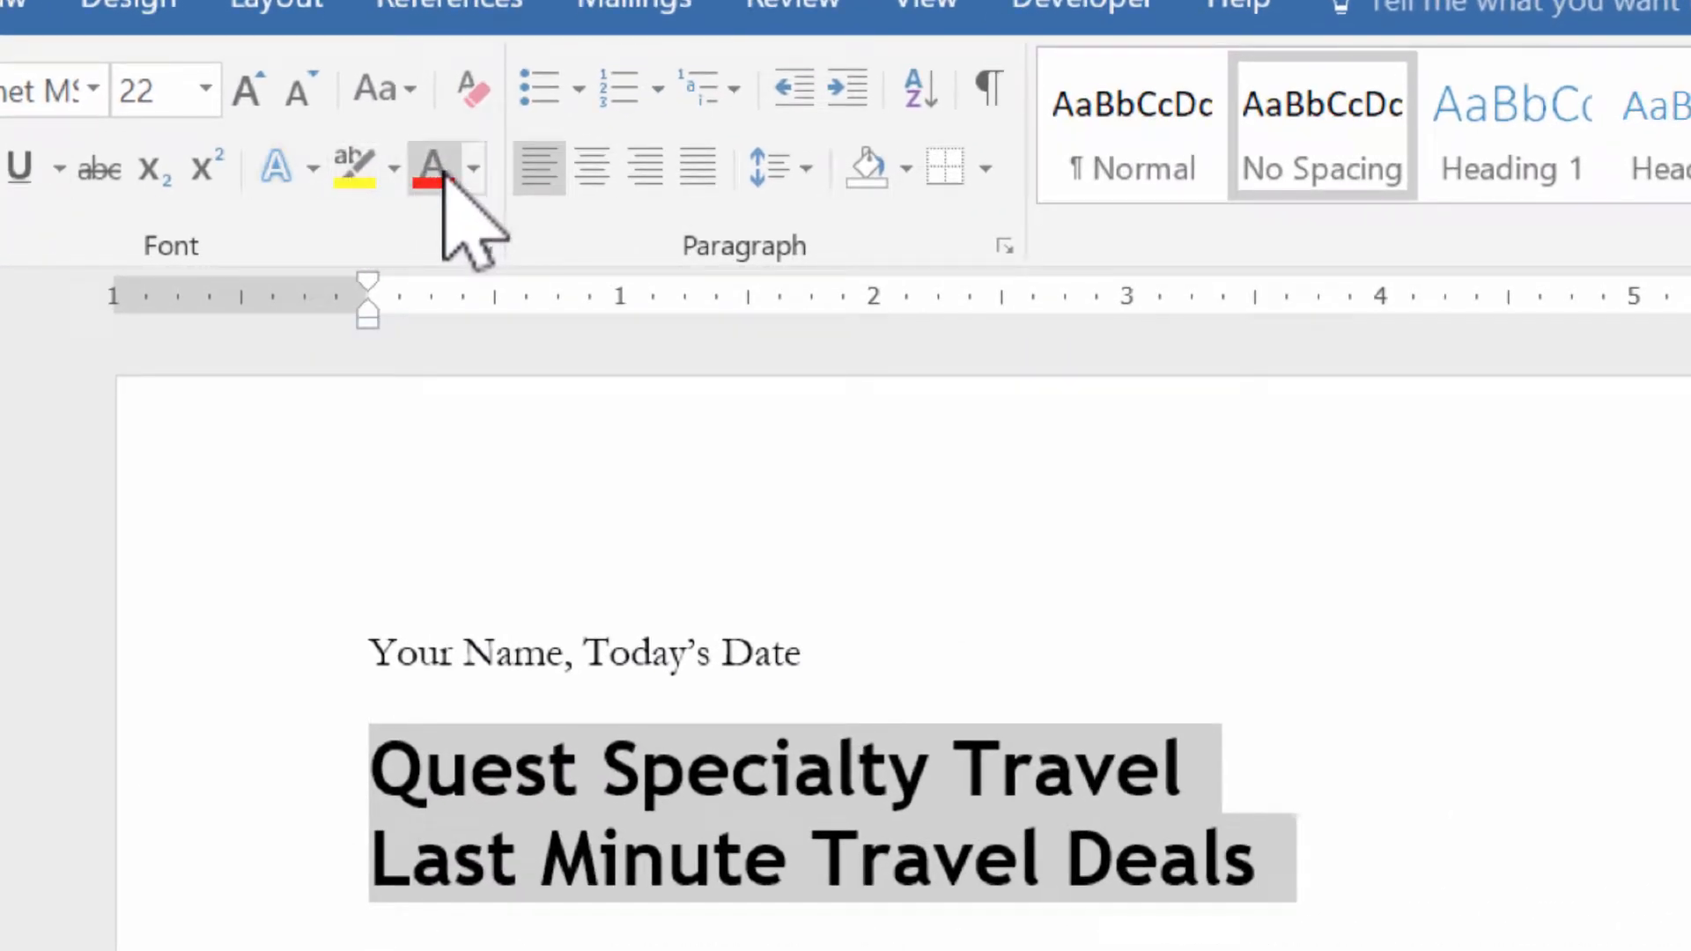
click(473, 169)
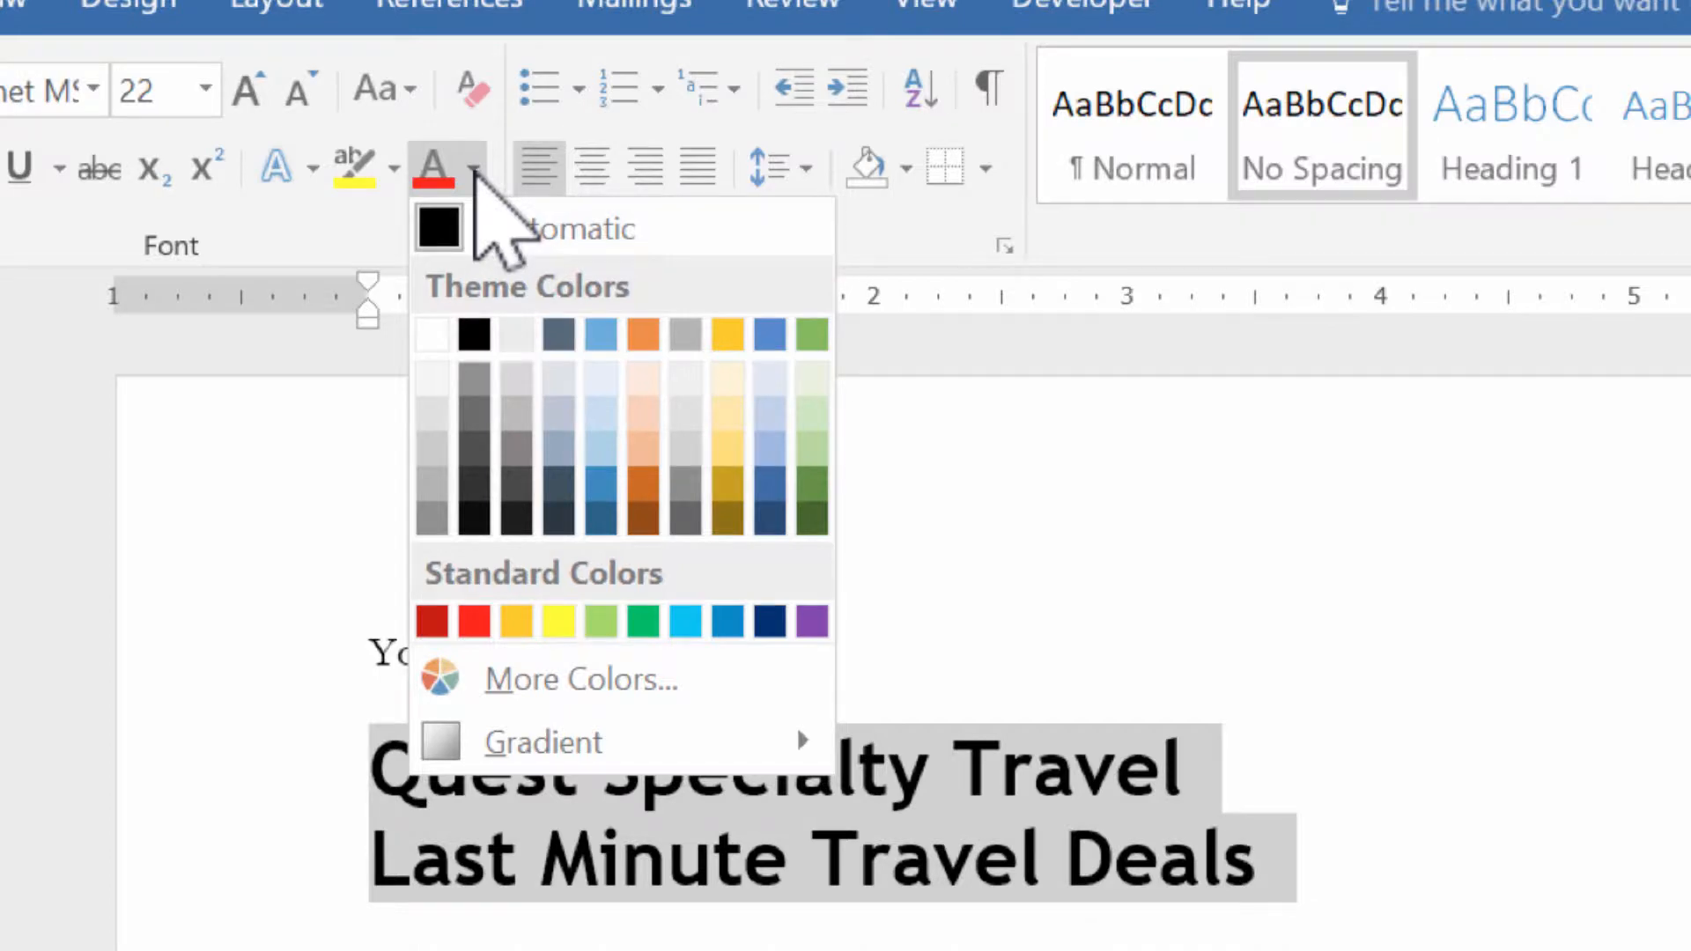
click(608, 681)
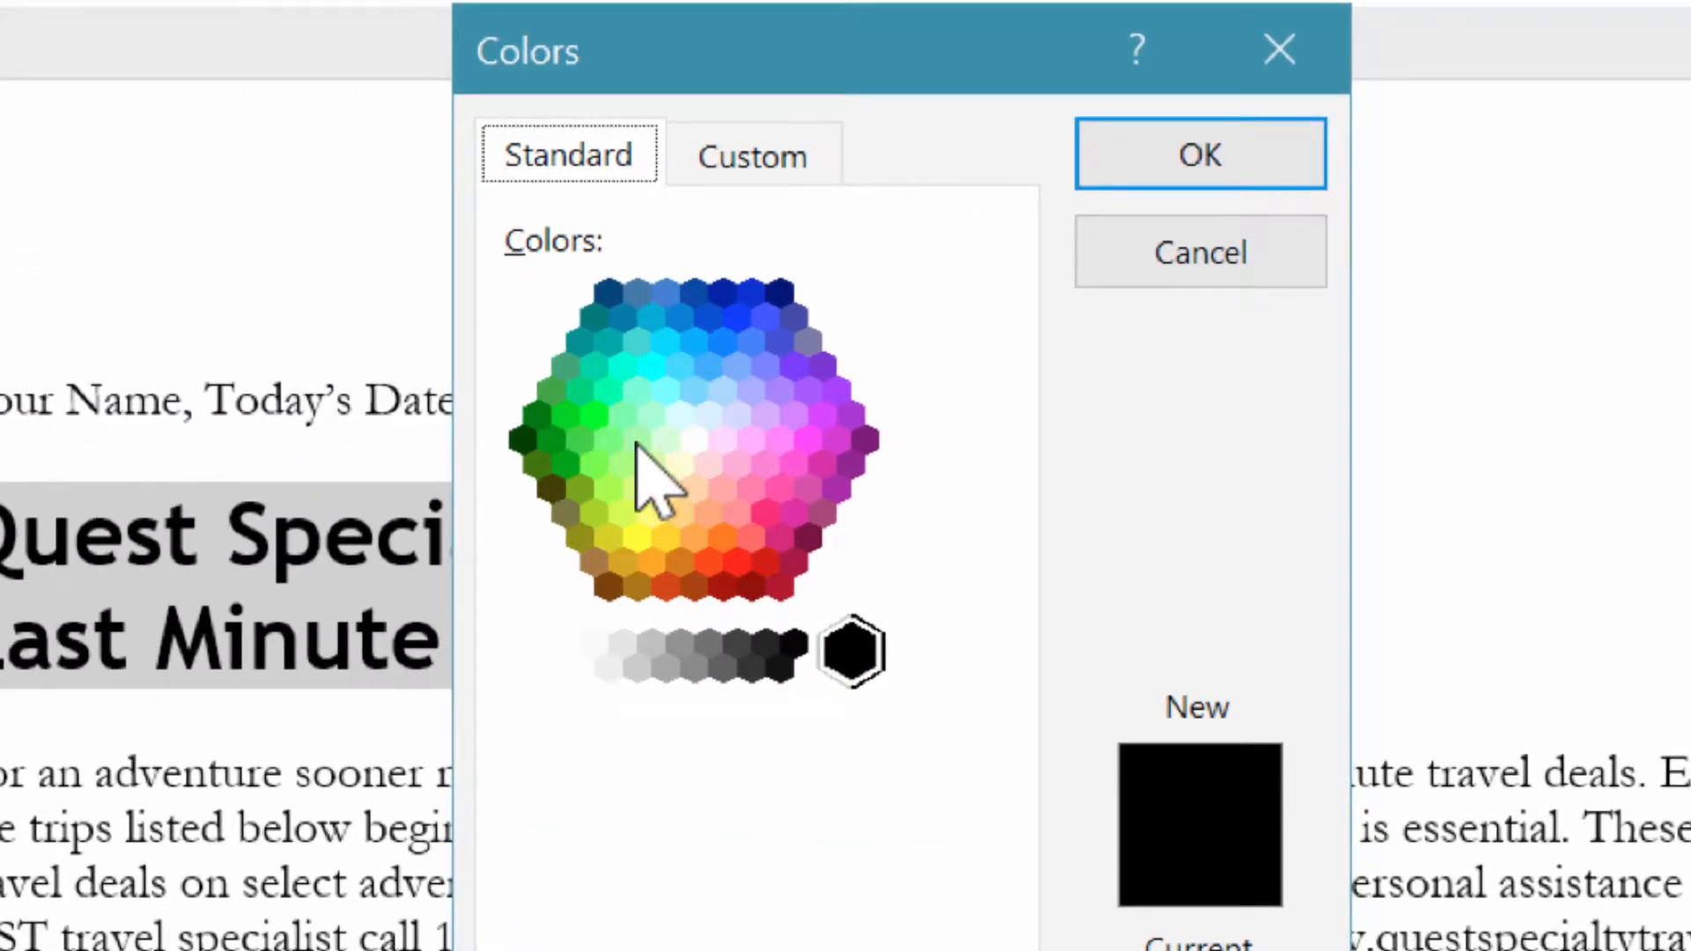
click(694, 342)
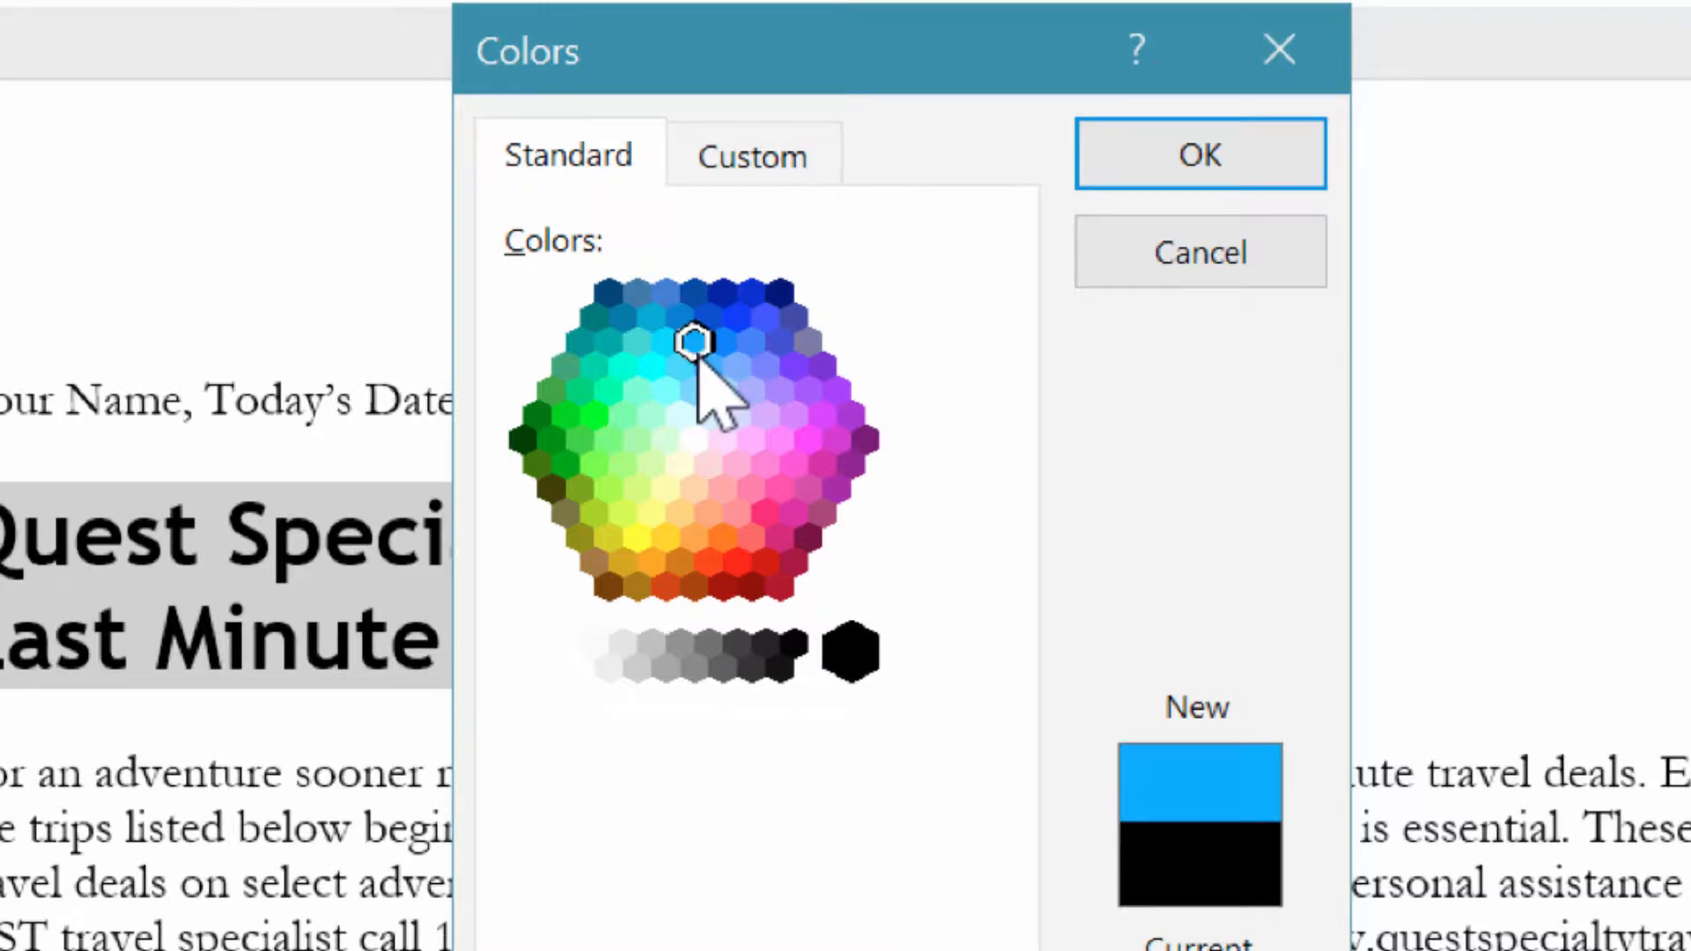
click(751, 157)
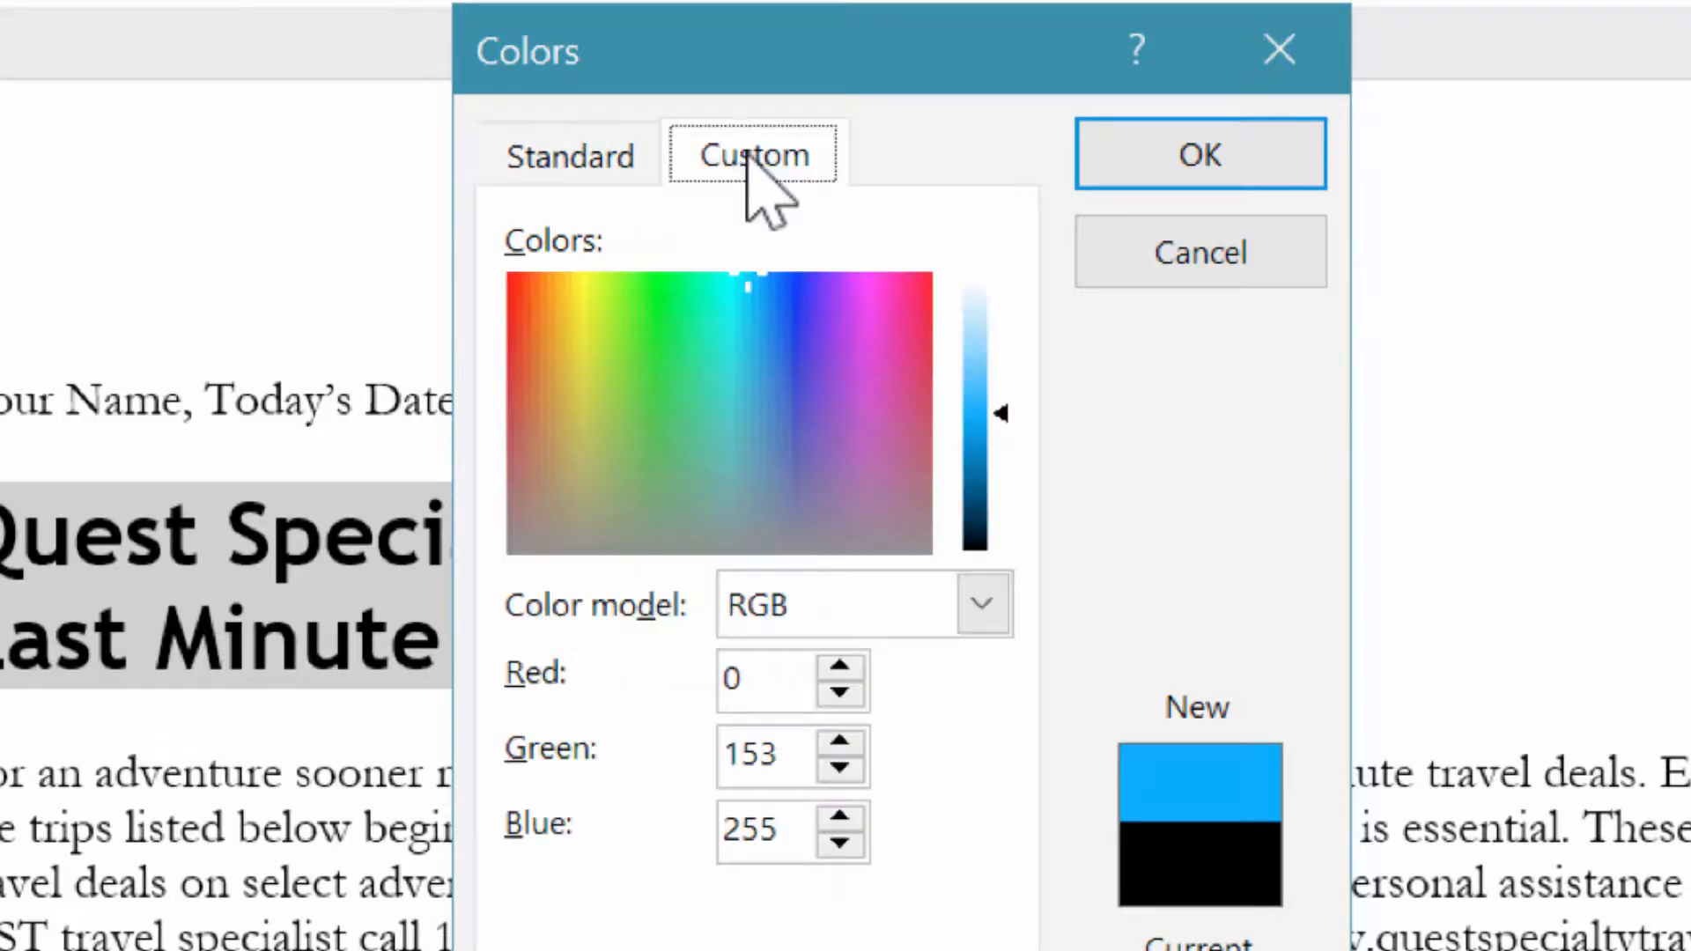
click(988, 341)
click(991, 472)
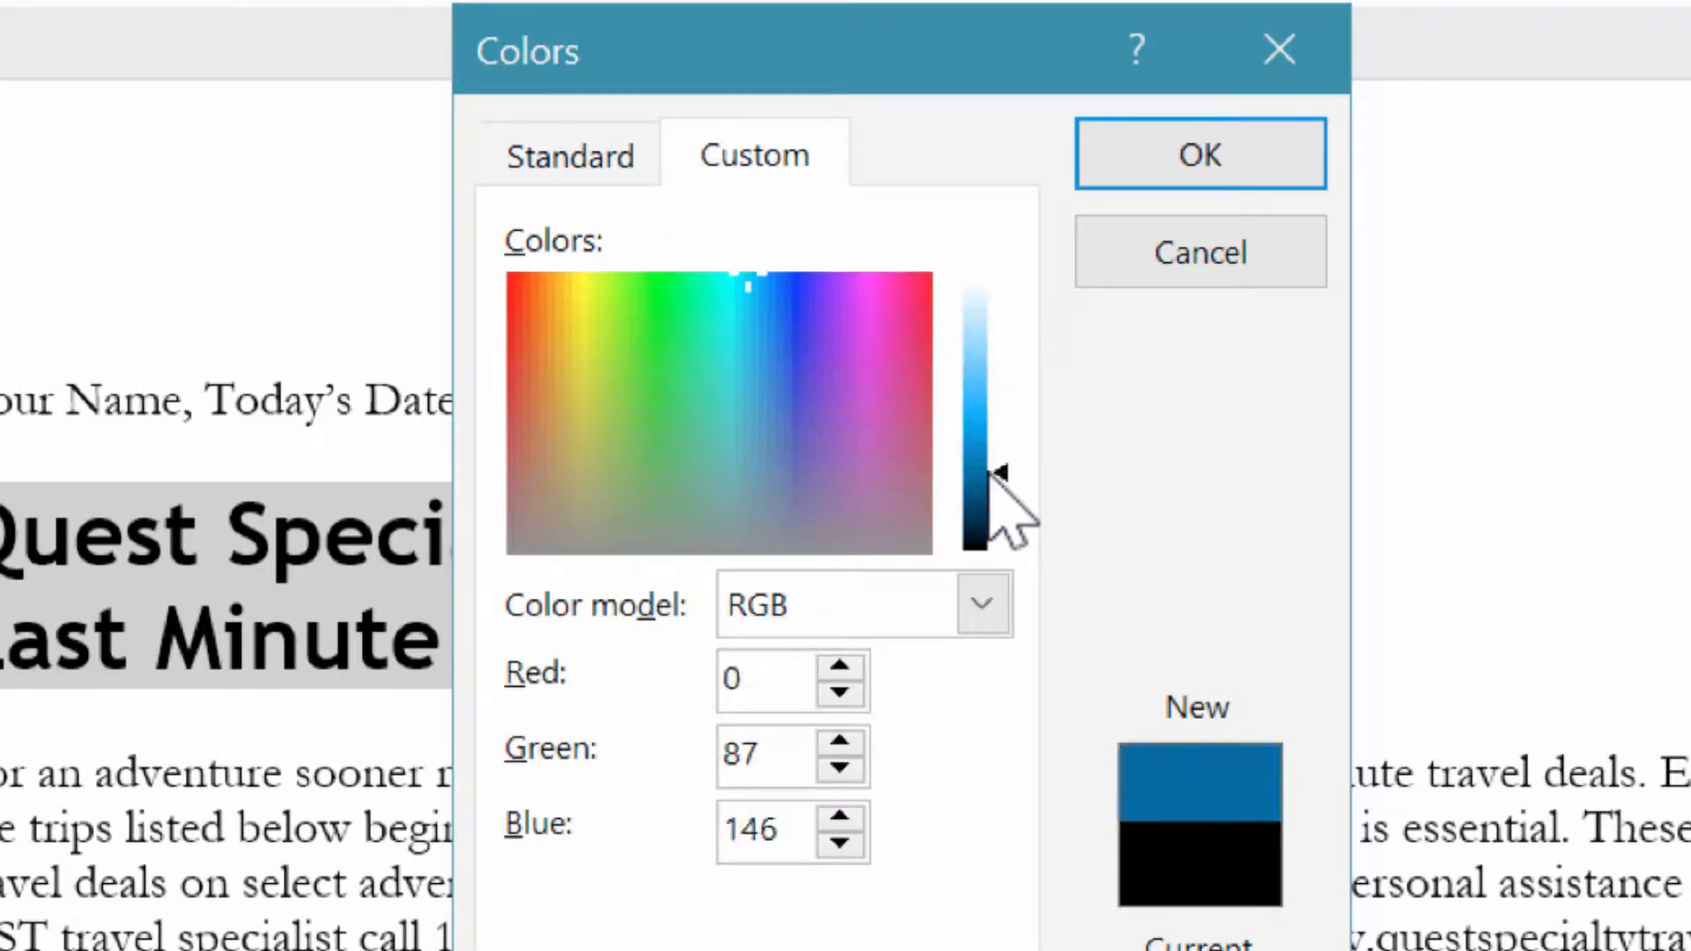
click(973, 344)
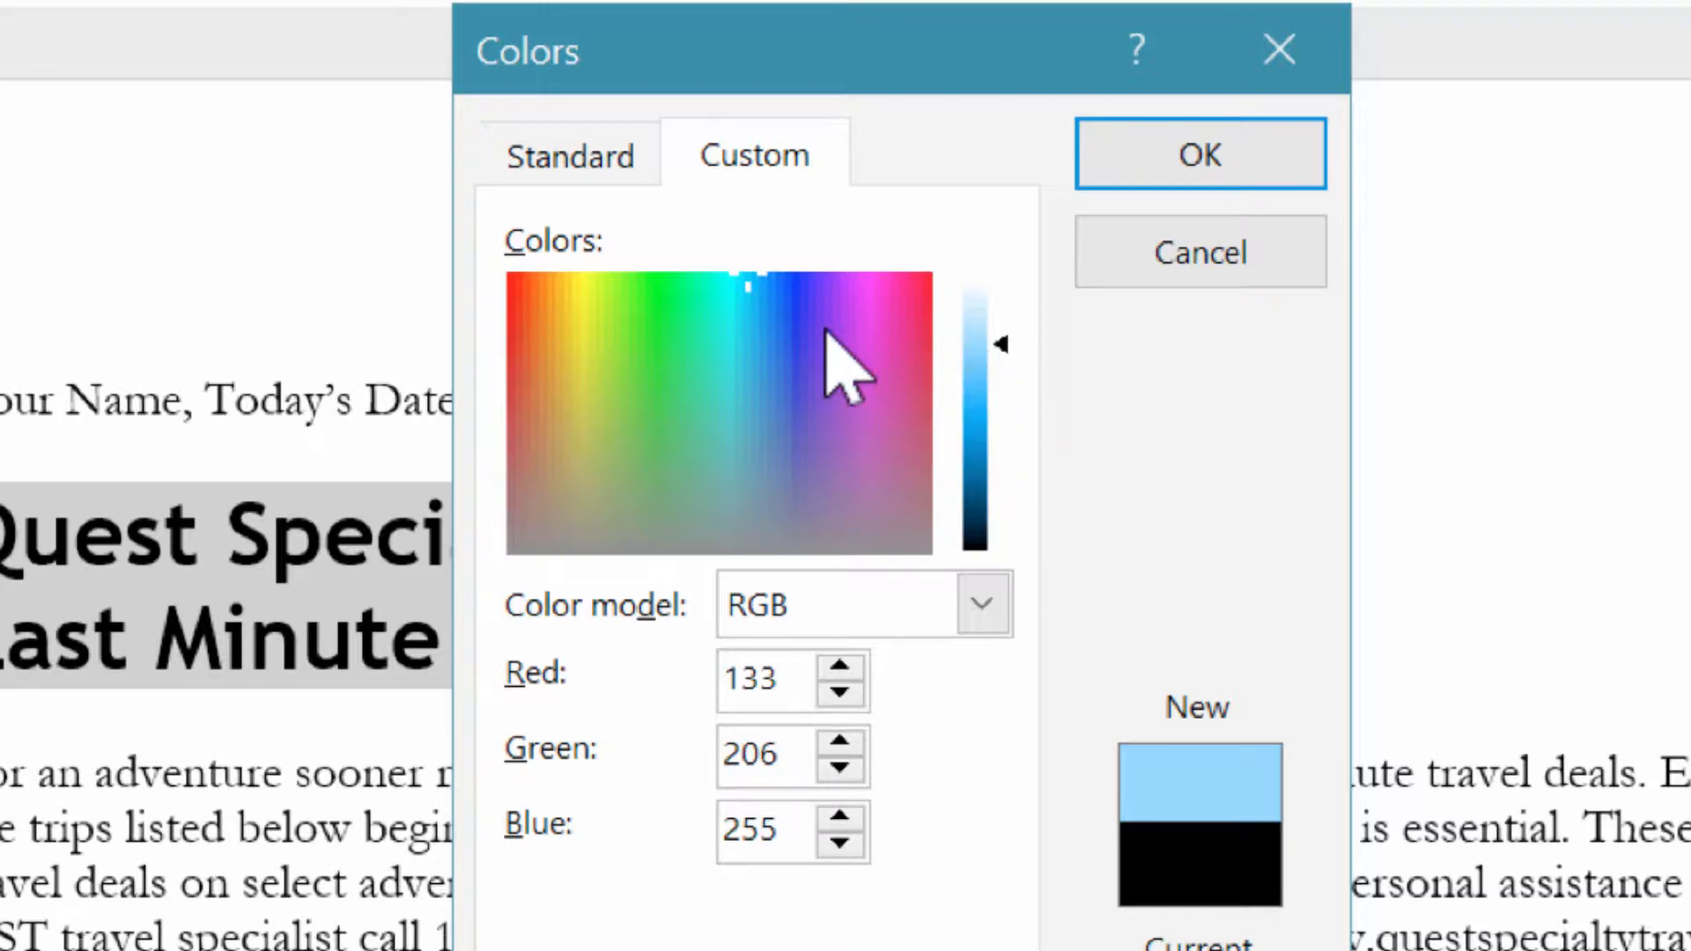
click(576, 159)
click(1155, 264)
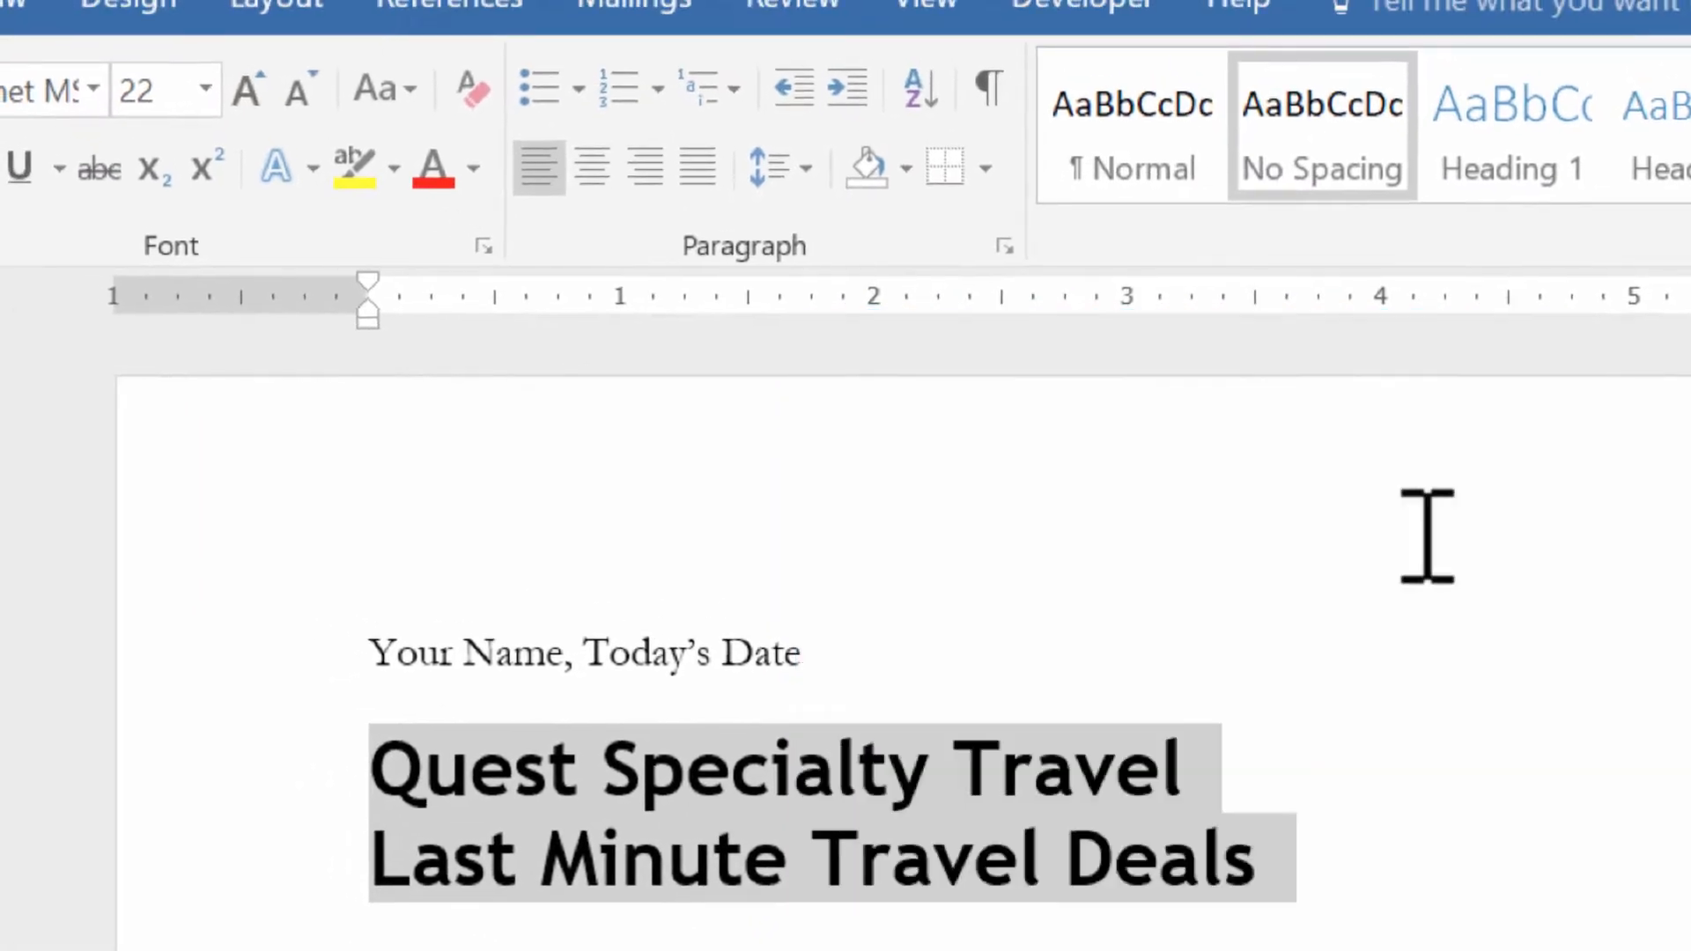
Step: Color the two title lines with the theme color Green, Accent 6
click(474, 168)
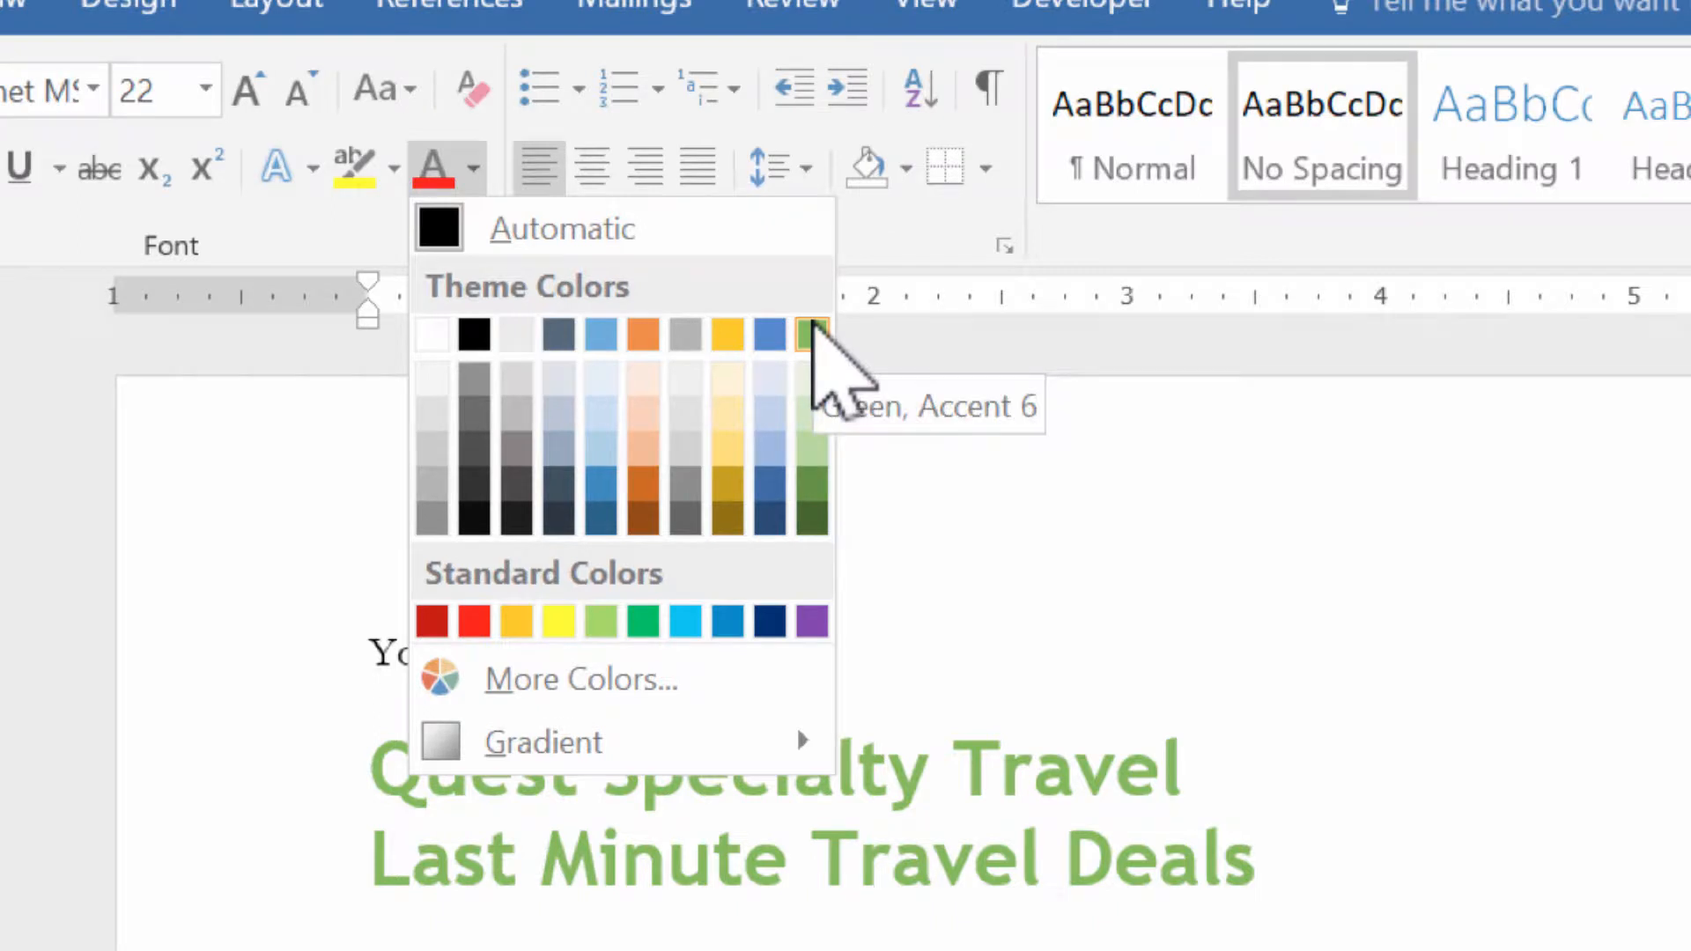
click(812, 327)
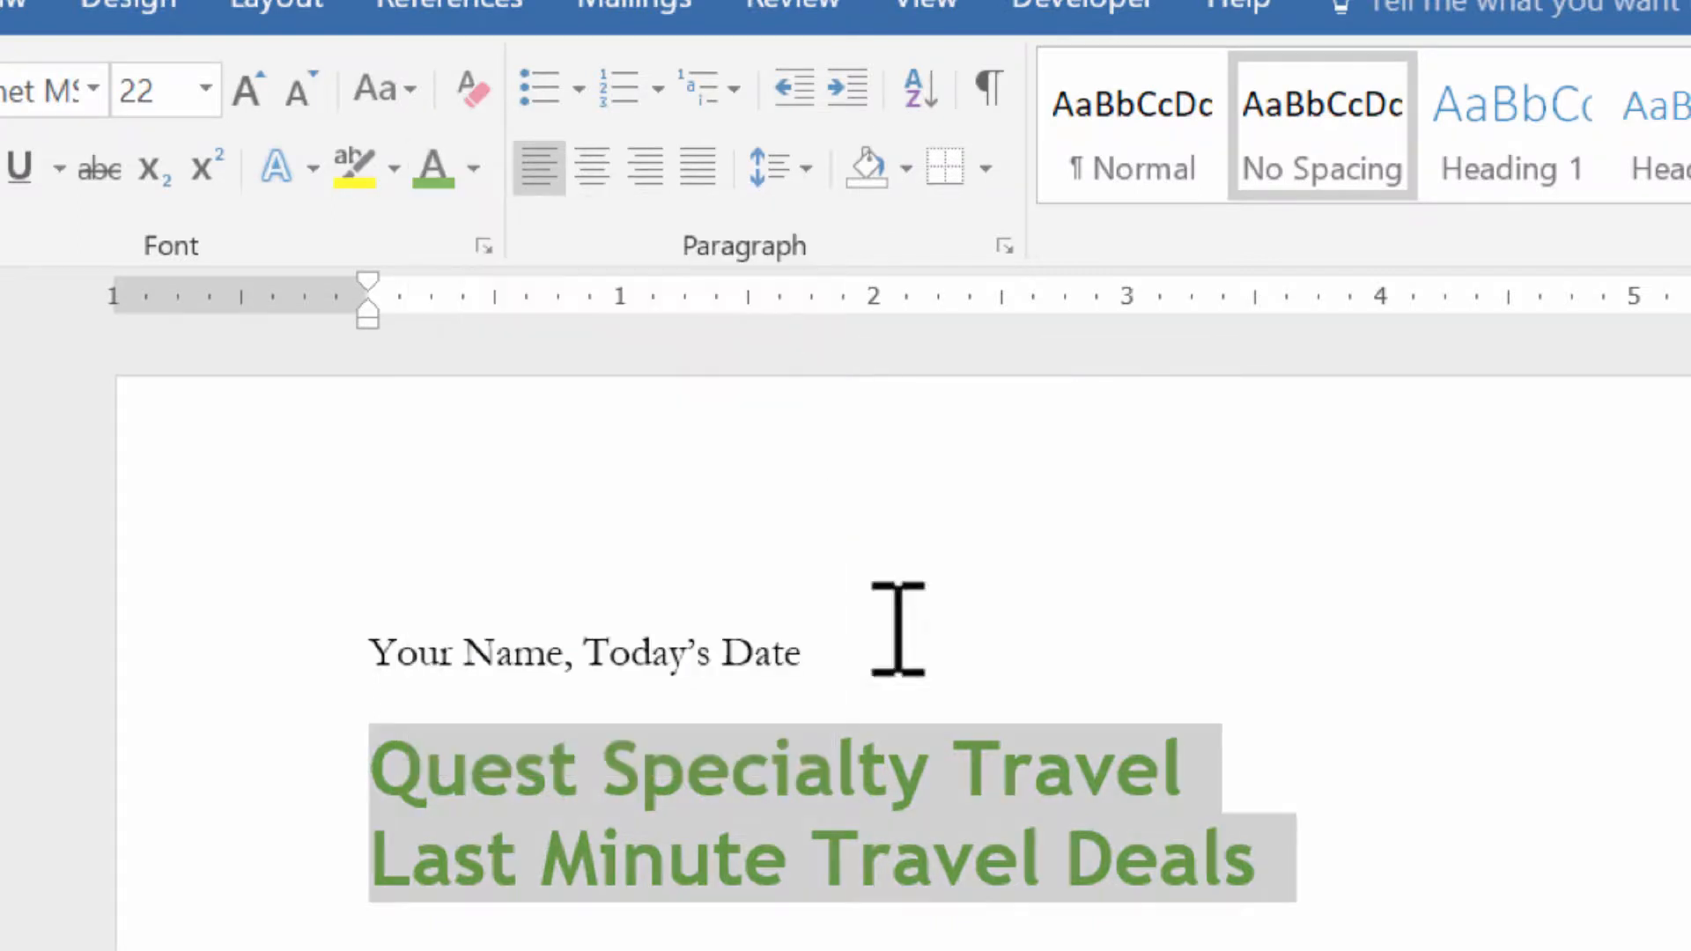
click(895, 623)
Step: Format the "Rajasthan Desert Safari" heading above its description paragraph in Trebuchet MS at size 14
scroll(904, 650, down, 3)
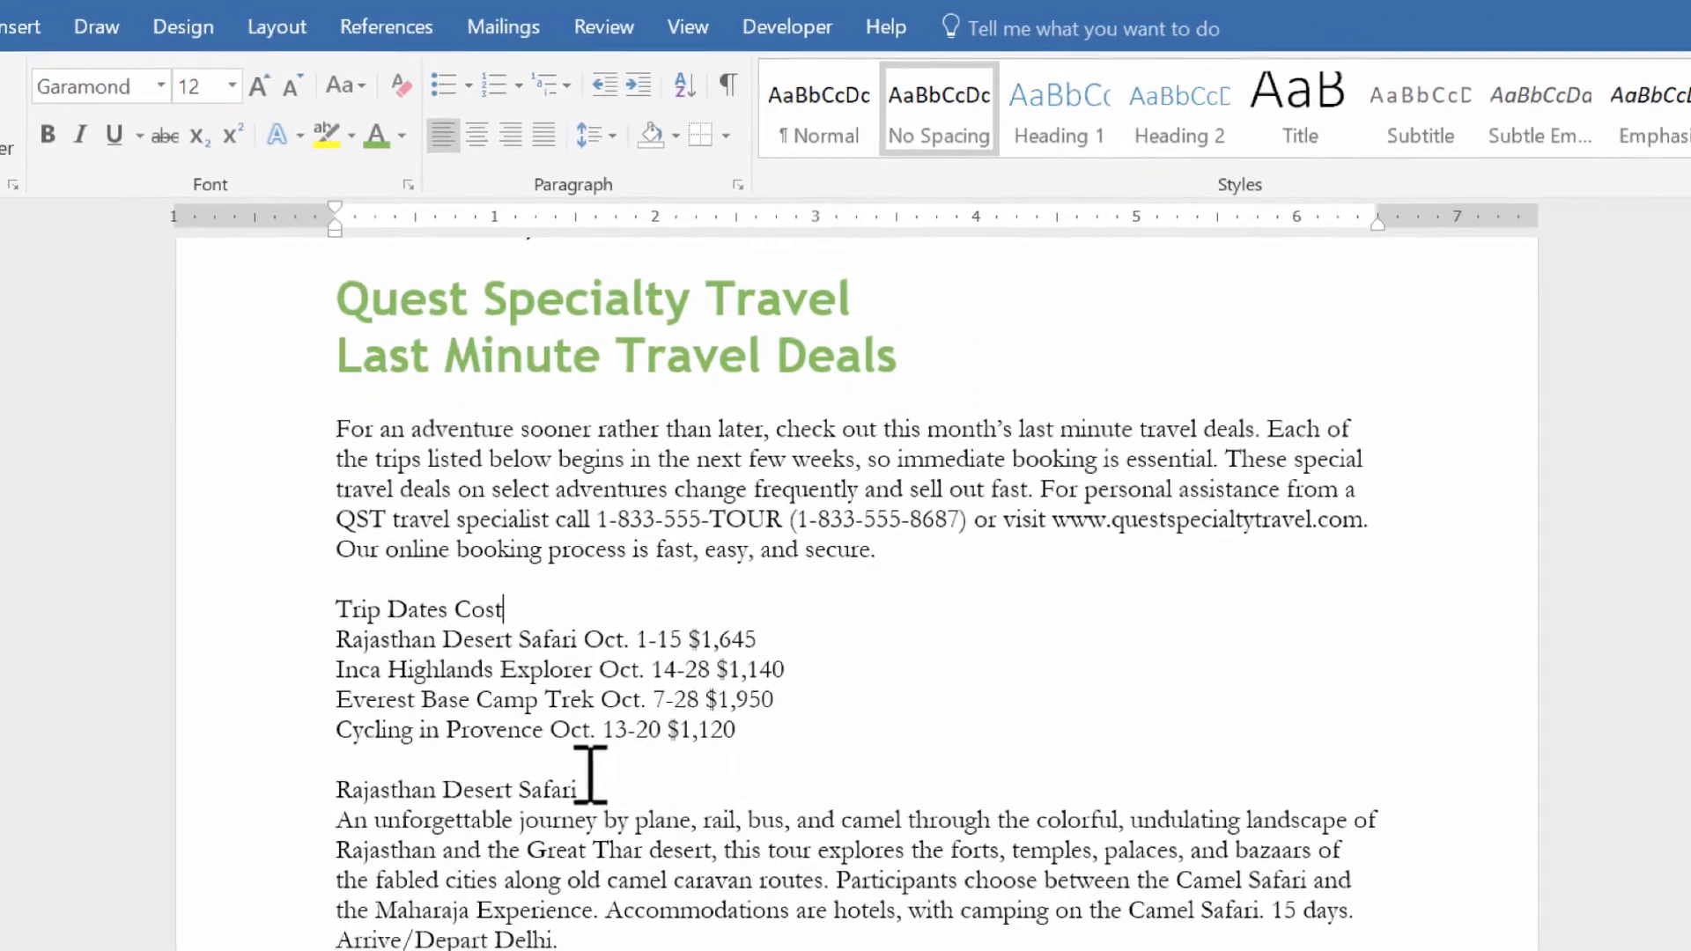
triple_click(562, 787)
mouse_move(544, 776)
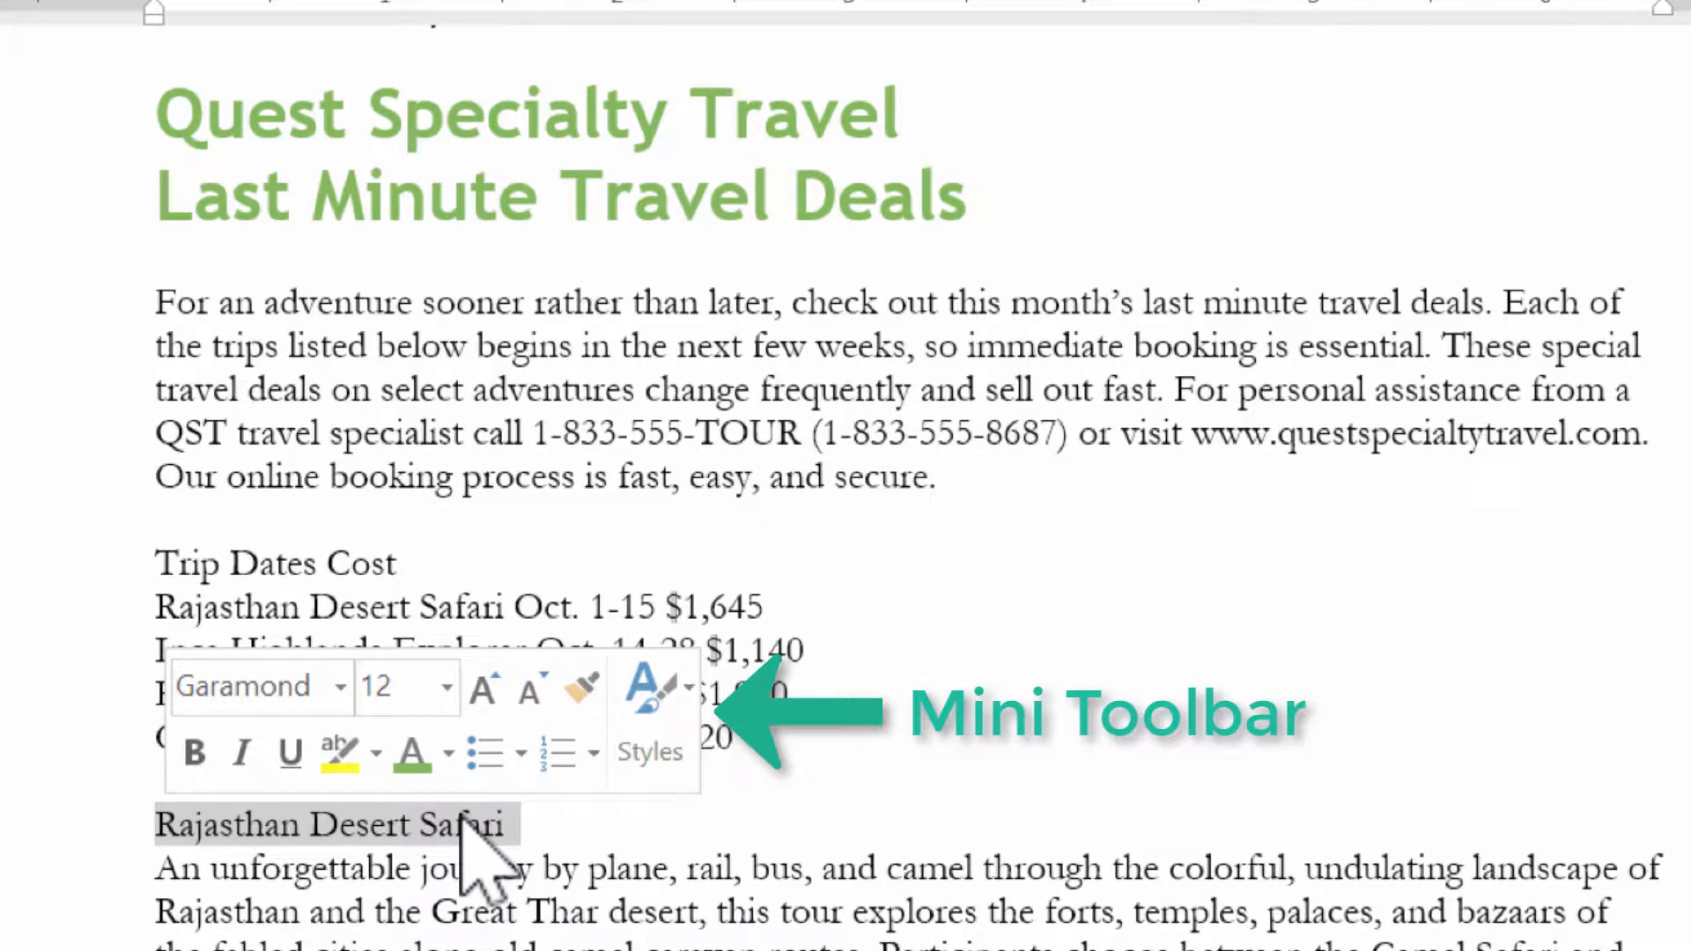
click(340, 686)
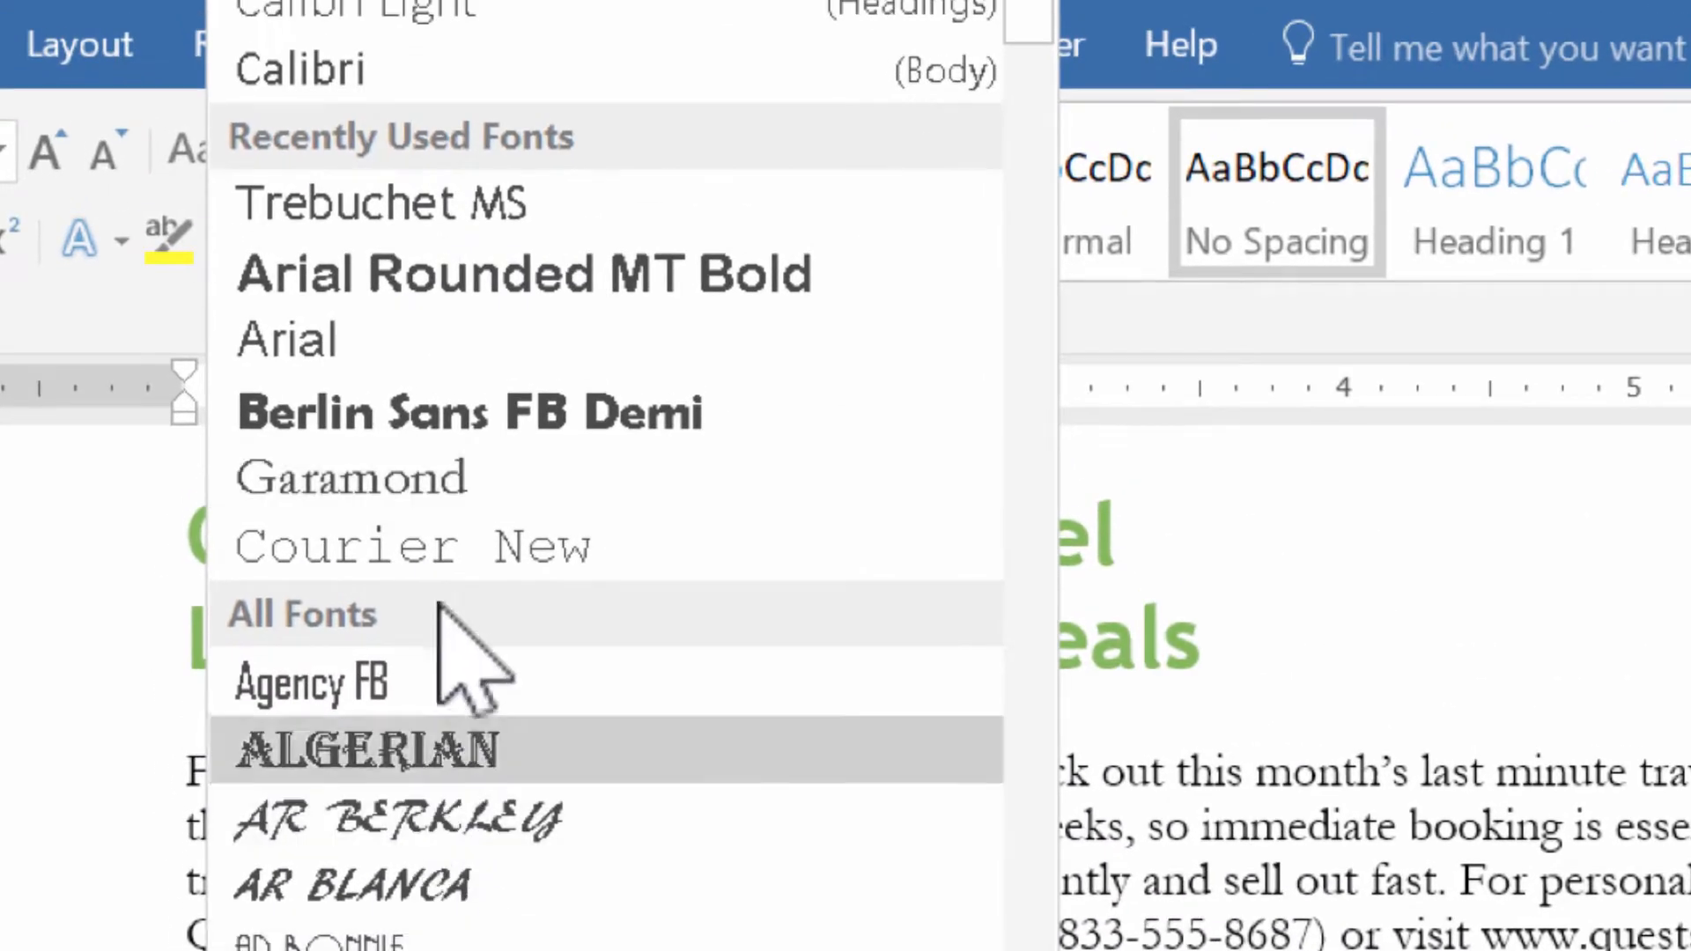
click(480, 204)
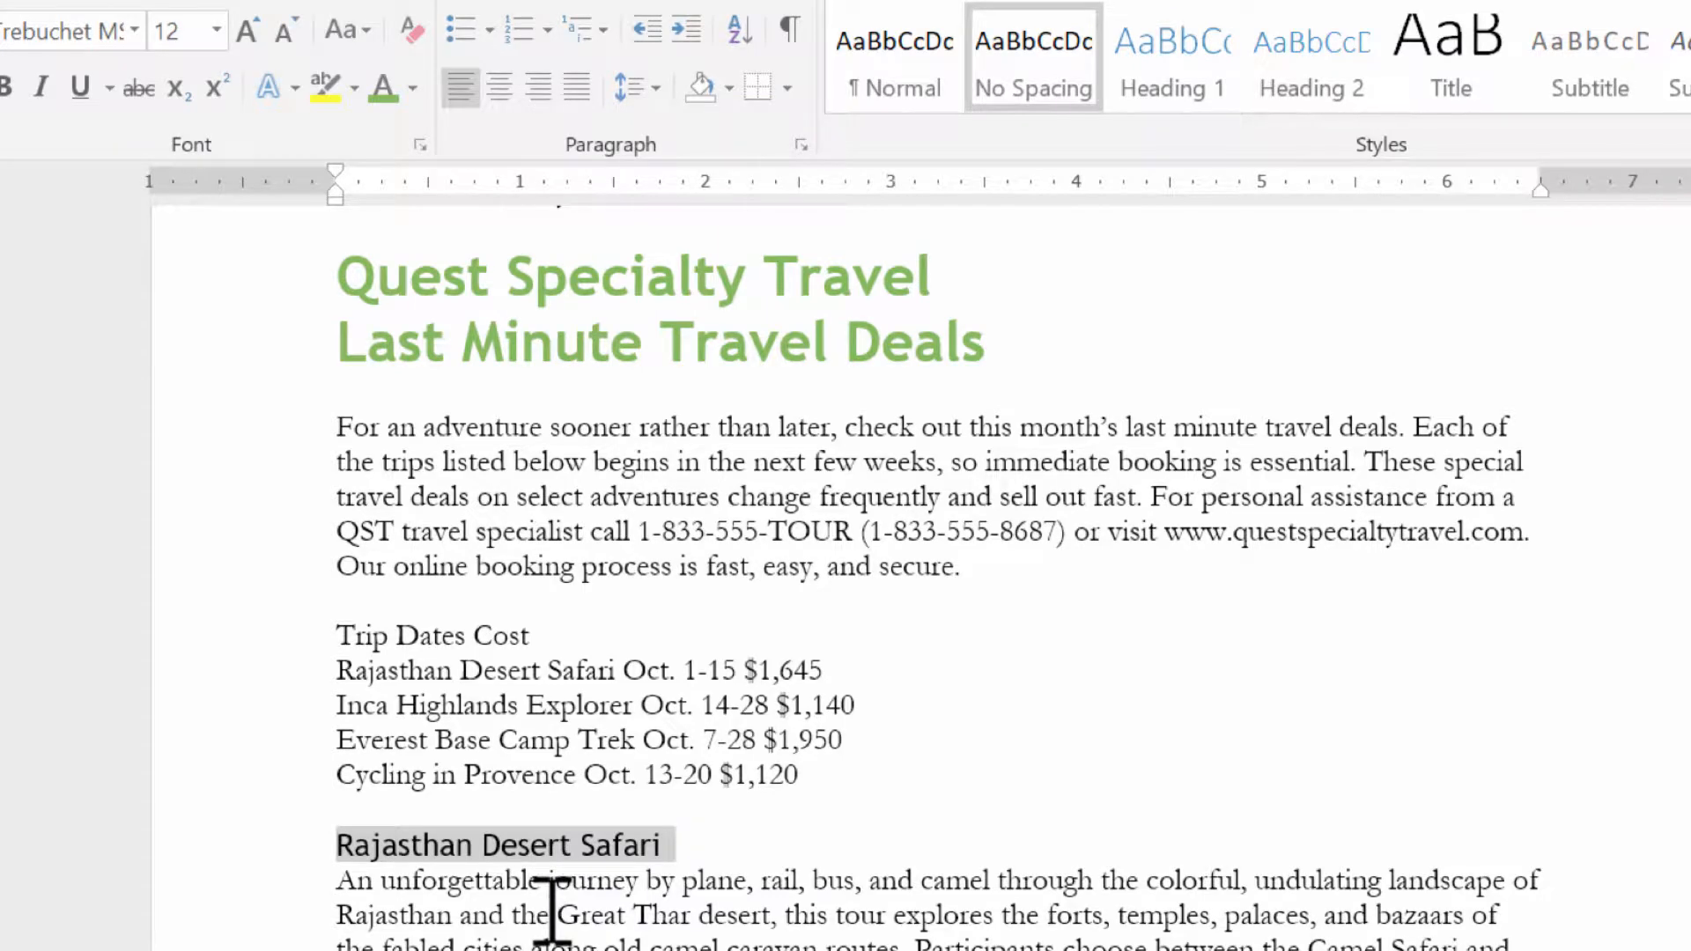
click(247, 32)
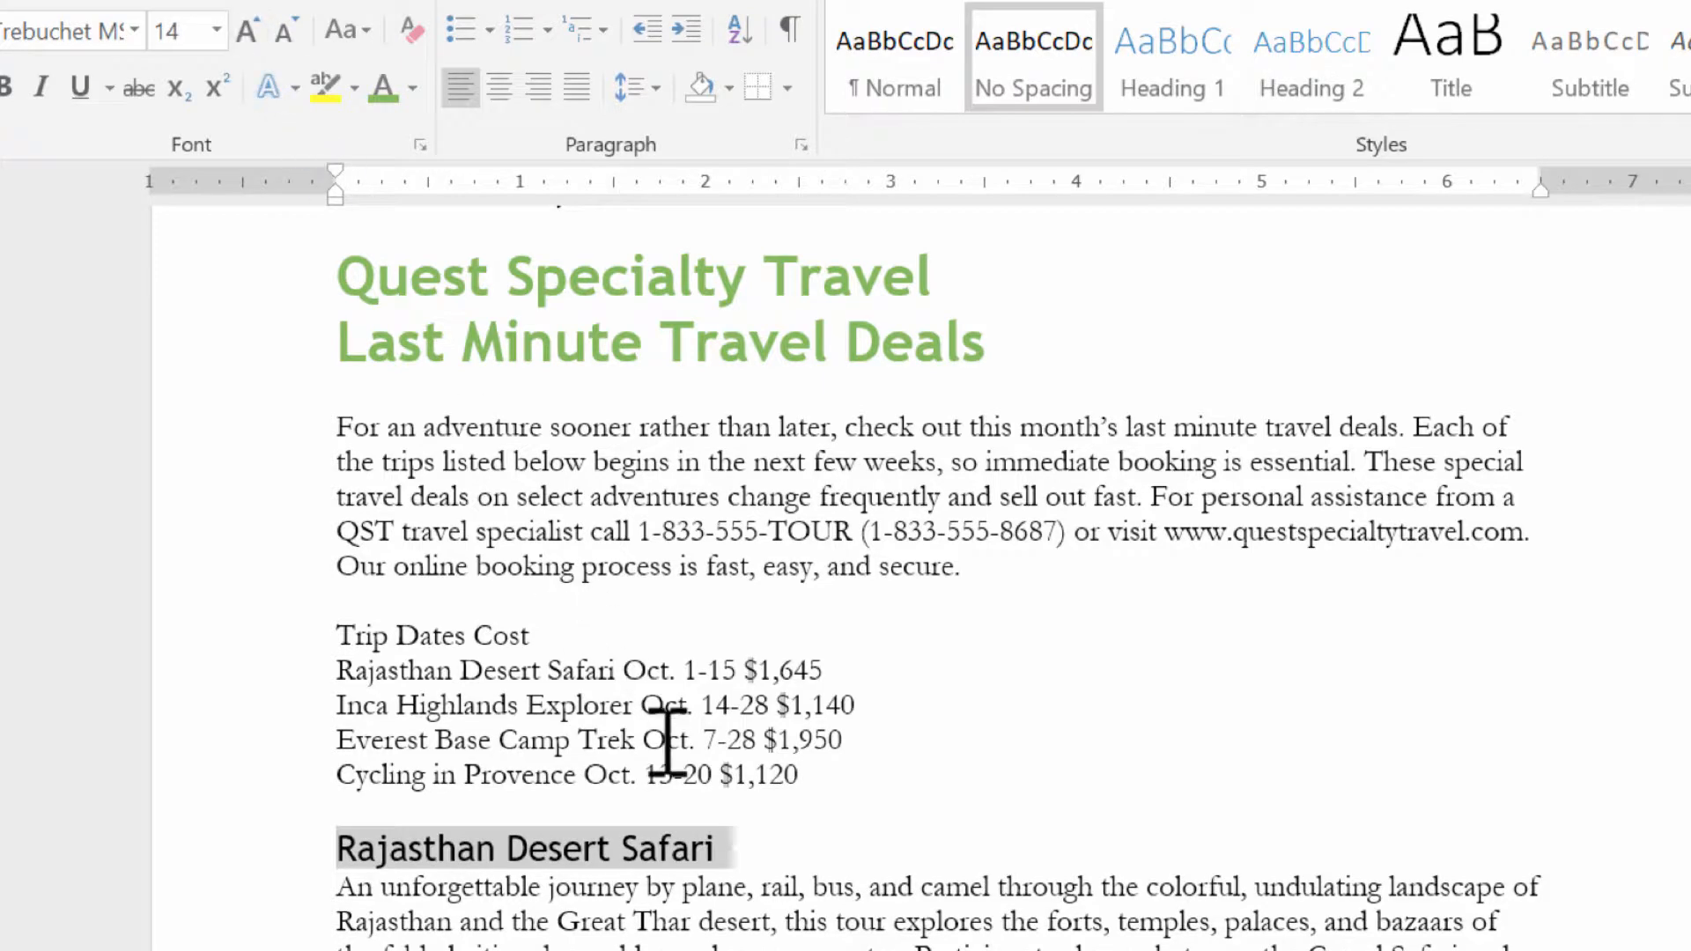
Step: Make the "Rajasthan Desert Safari" heading bold and apply the same green font color as the title
click(12, 86)
click(383, 86)
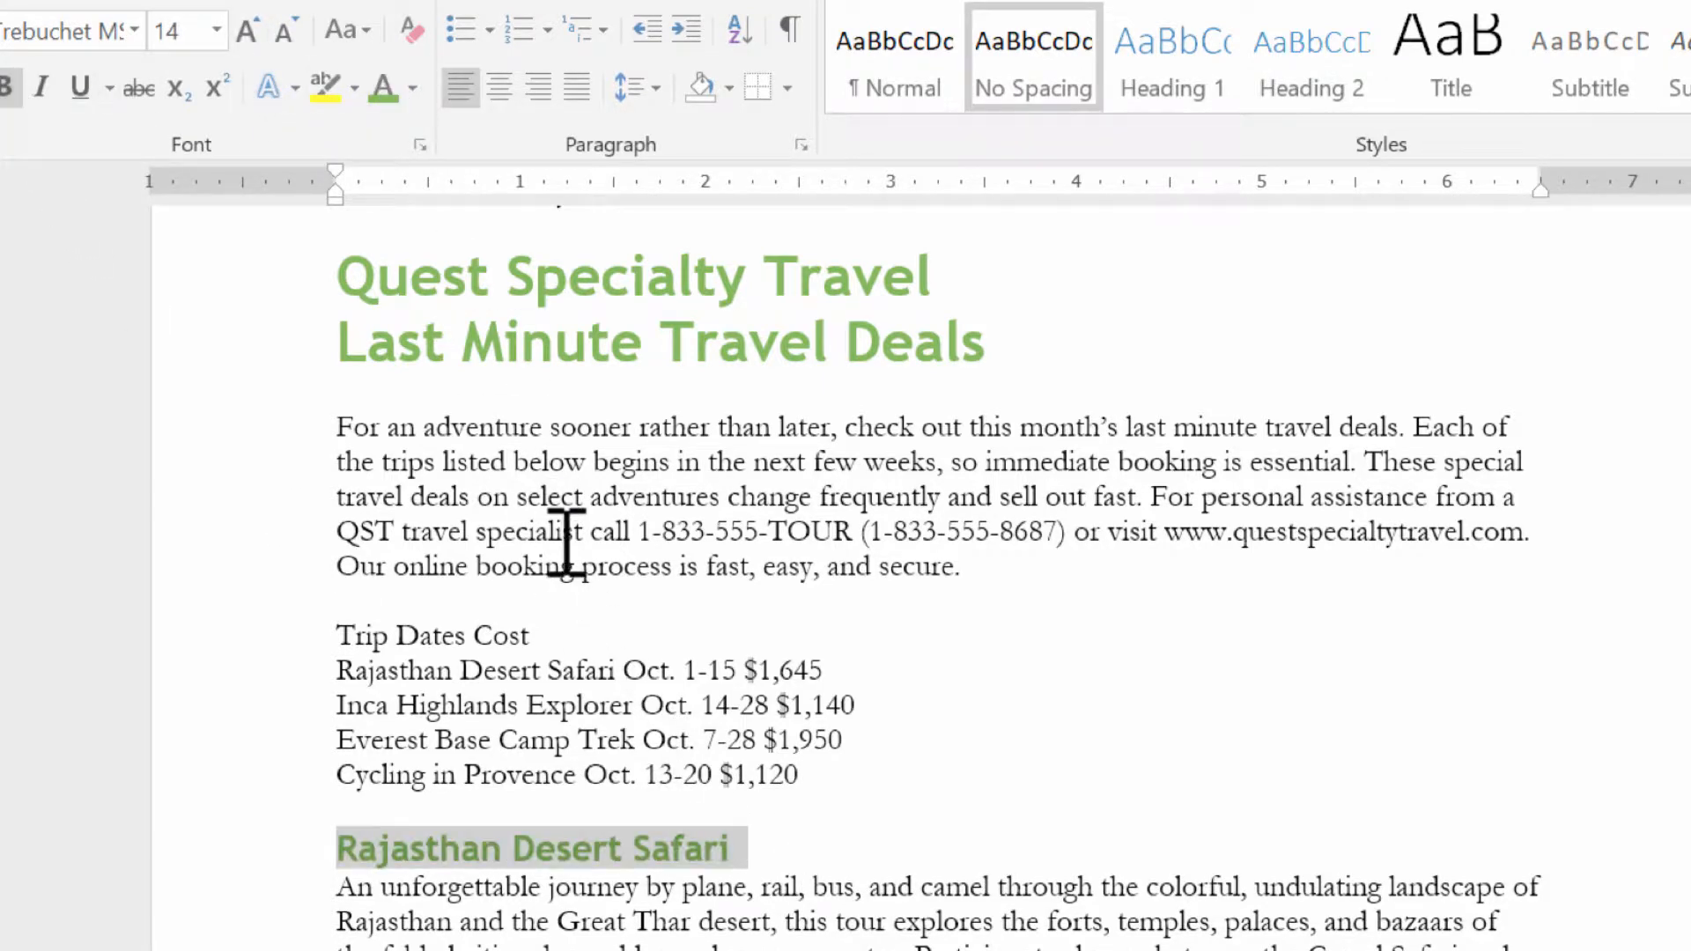
click(898, 886)
Step: Bold the phrase "so immediate booking is essential" in the introductory paragraph
click(348, 284)
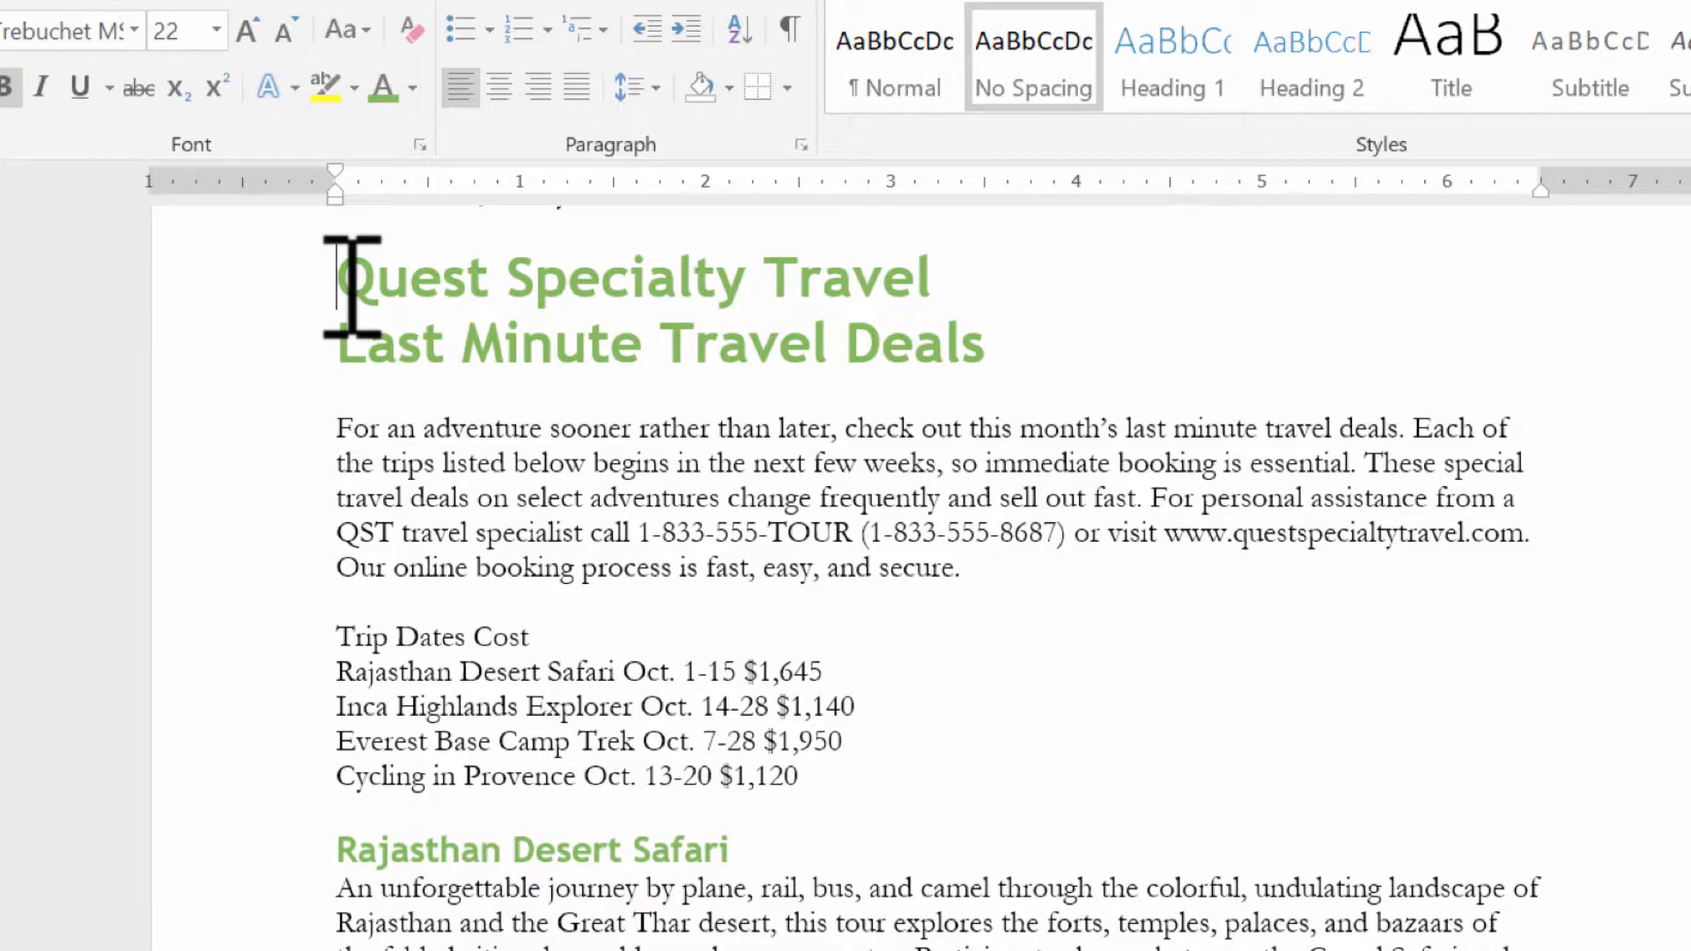
drag(977, 463, 1302, 472)
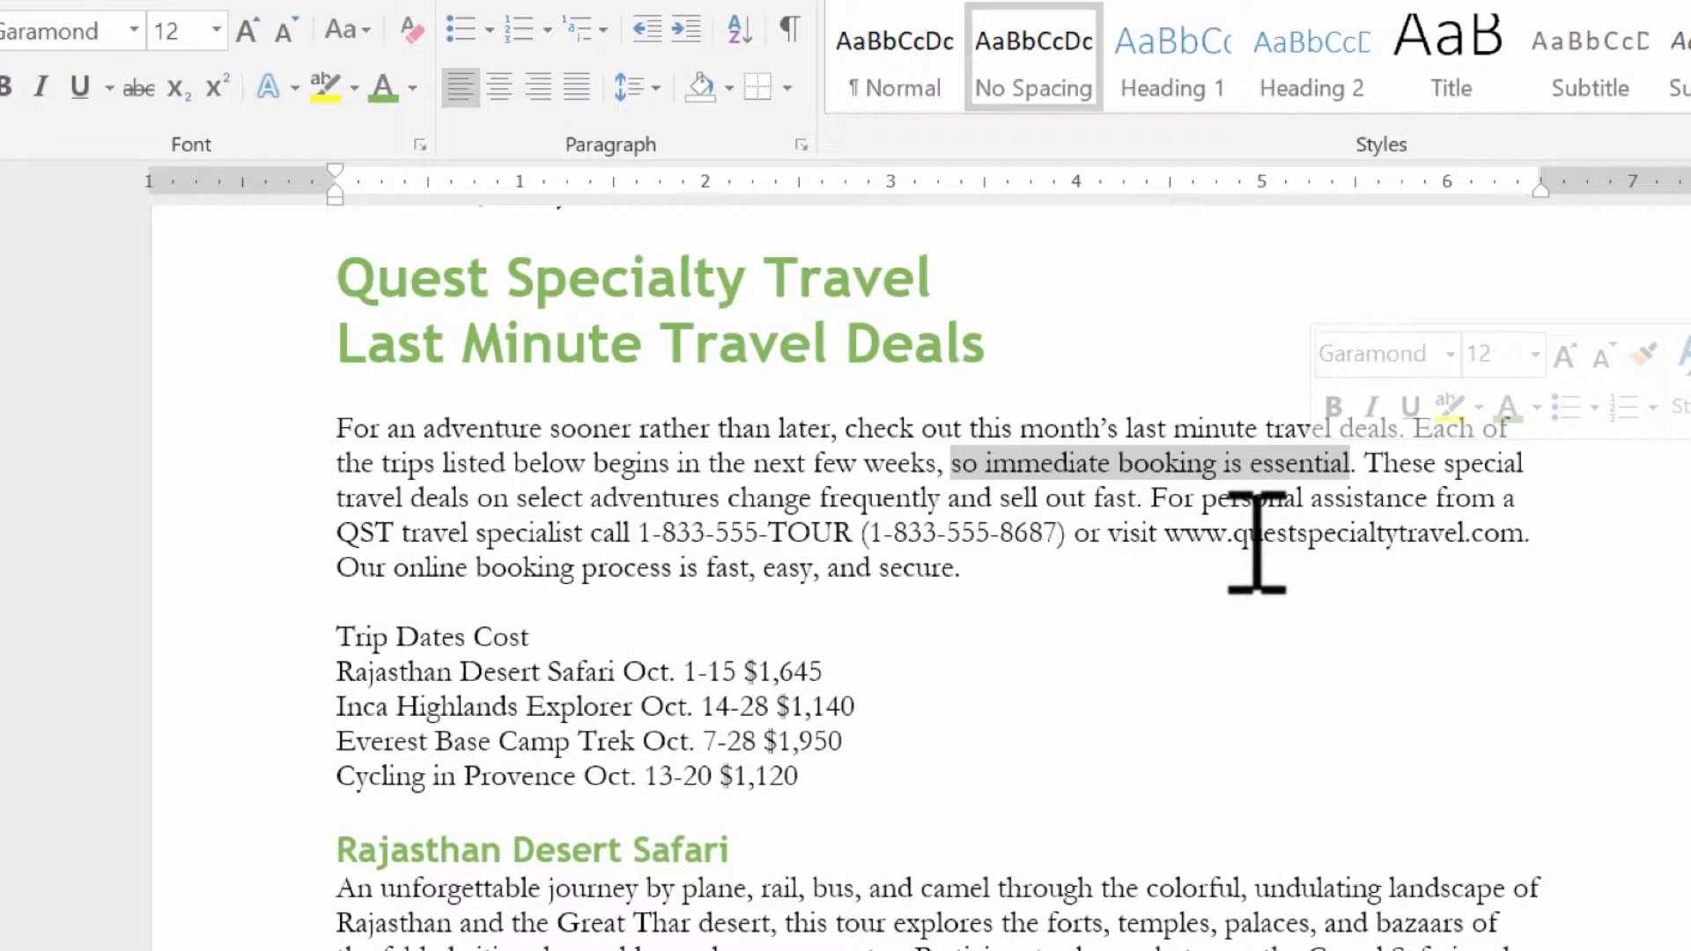
click(1333, 406)
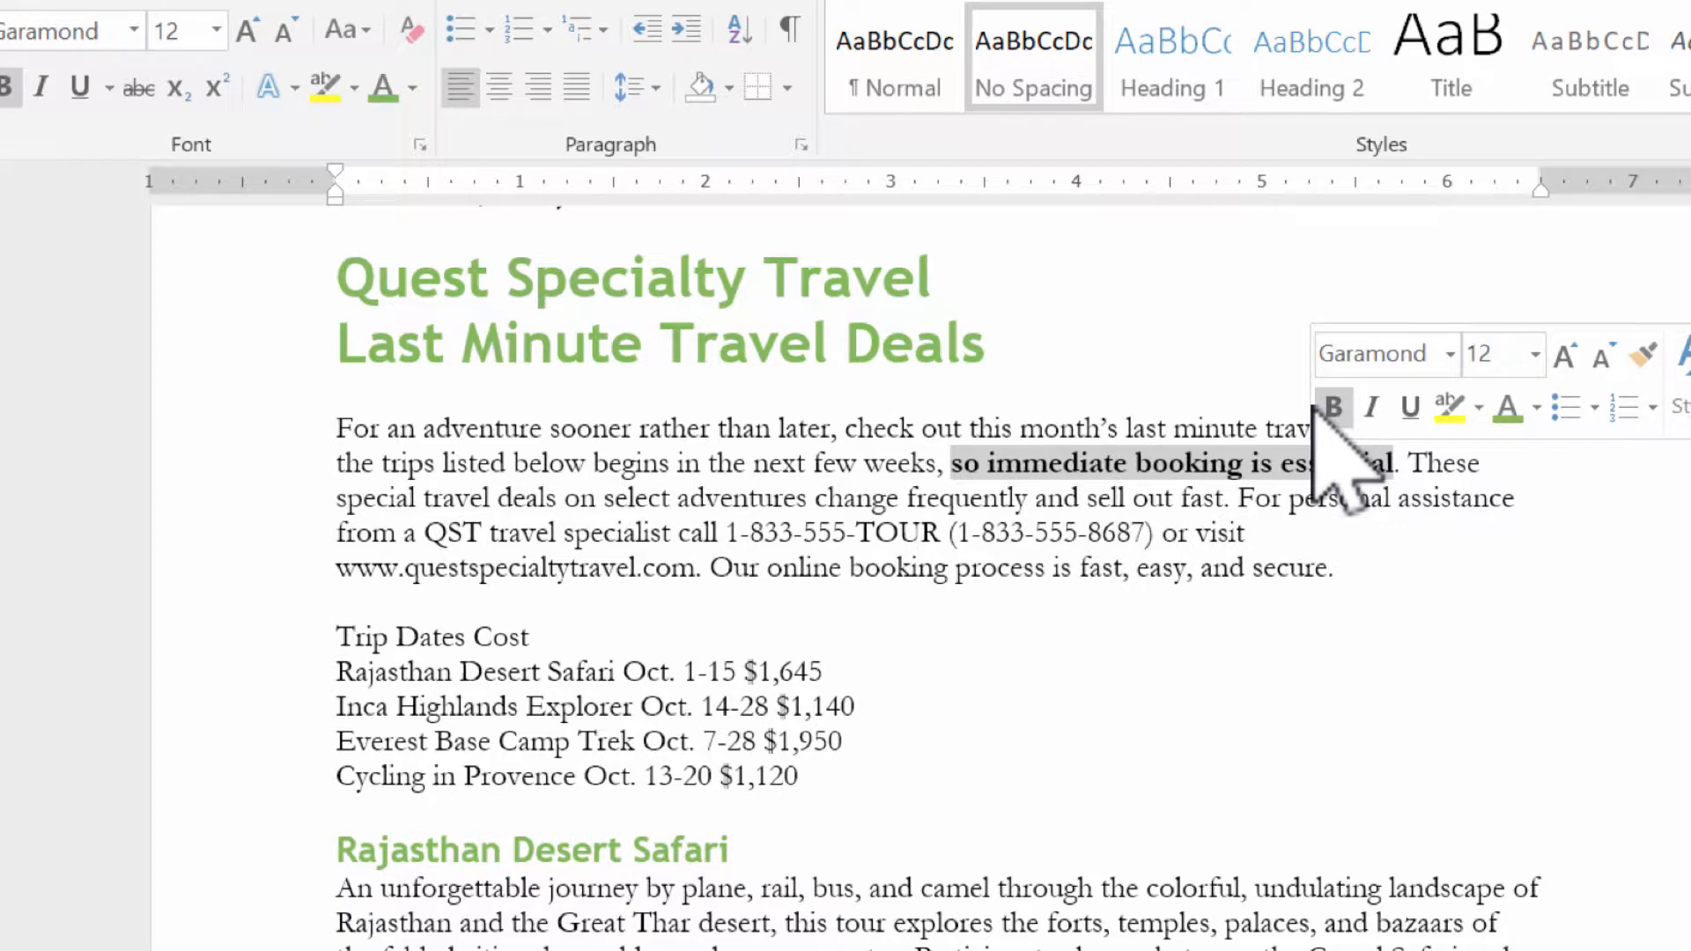
Step: Italicize the bold phrase "so immediate booking is essential" in the introductory paragraph
click(1371, 406)
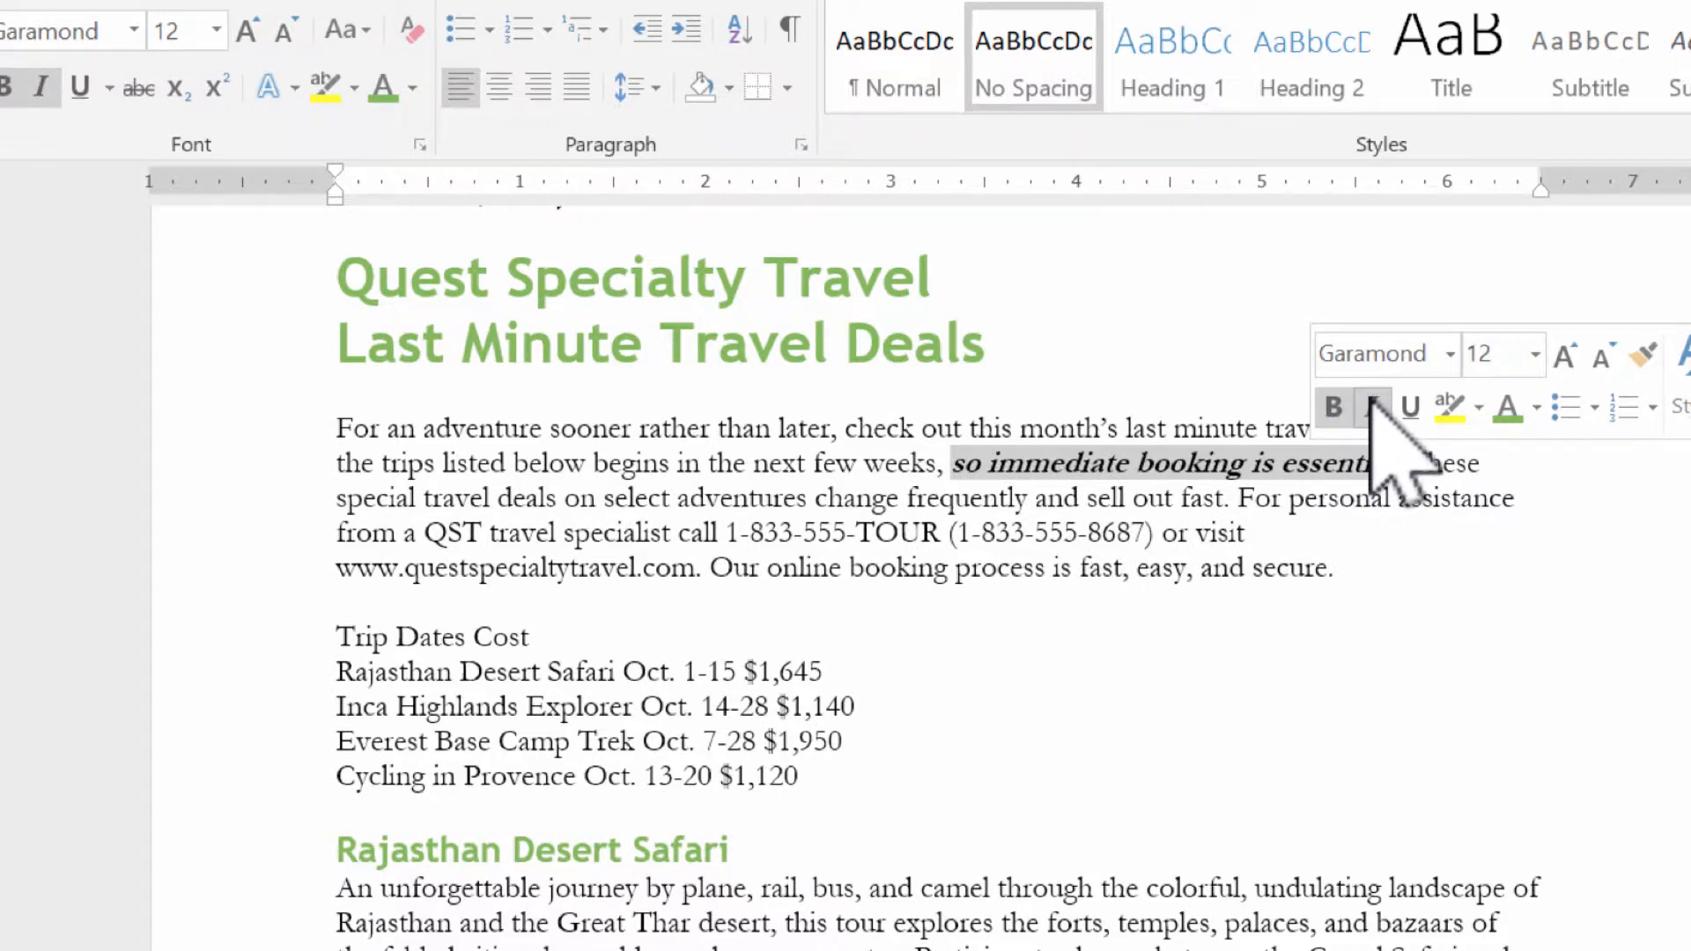
click(1090, 577)
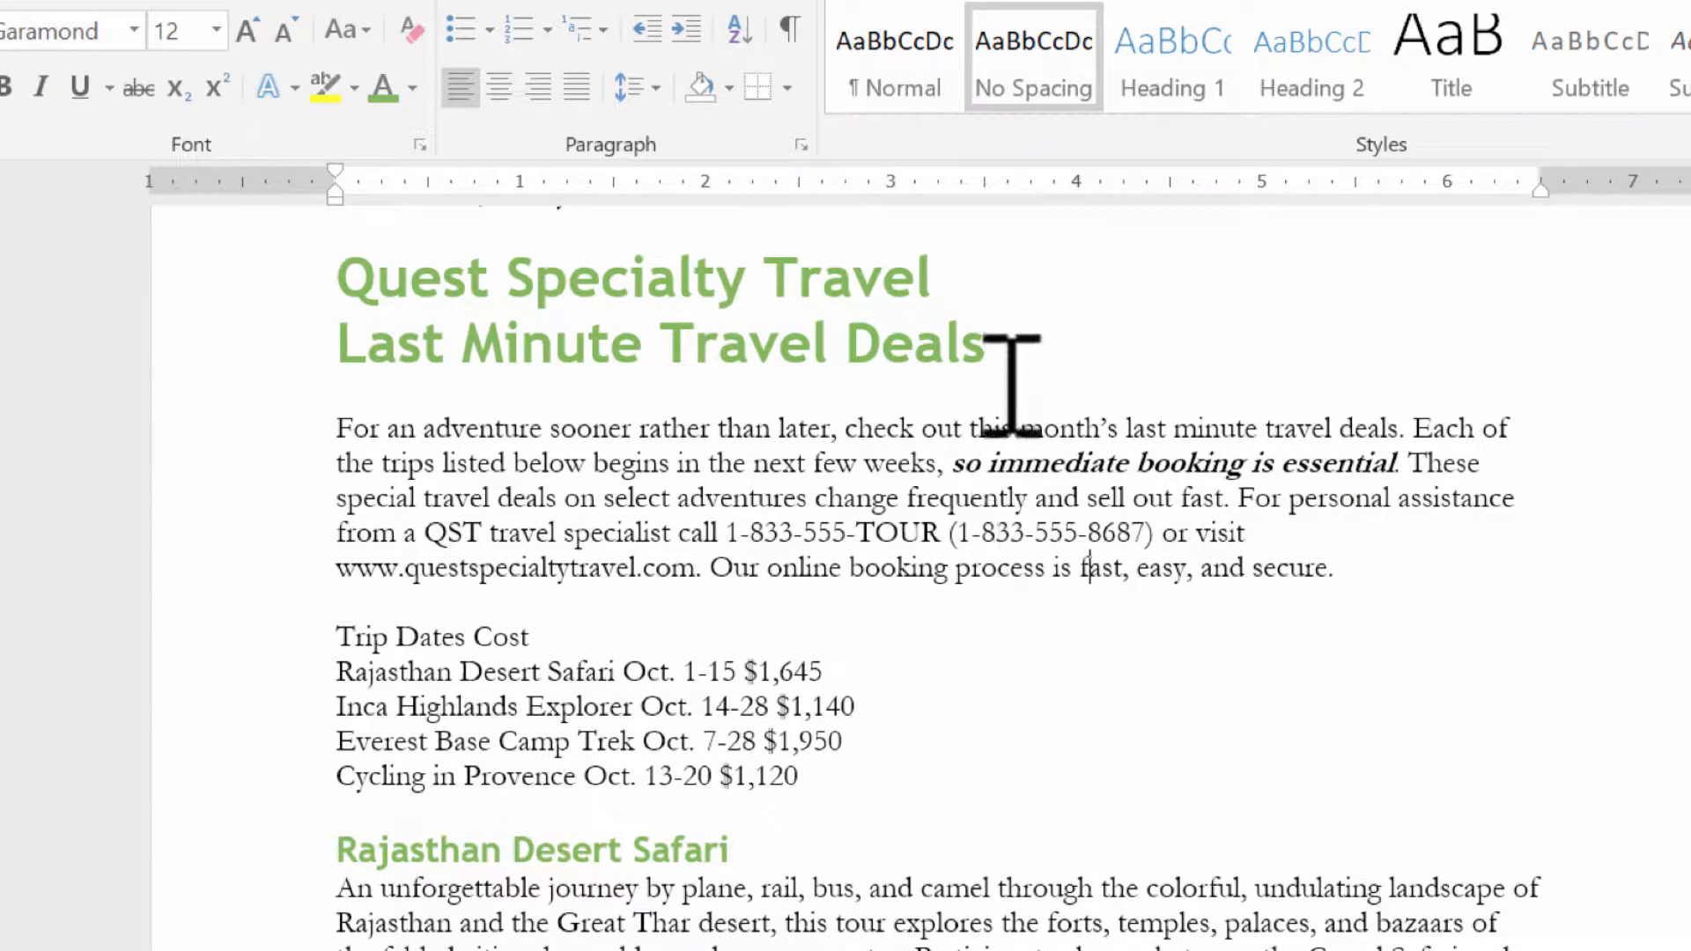
Step: Set the "Last Minute Travel Deals" title line to size 48 with the blue theme color next to the green one
drag(1003, 330, 337, 348)
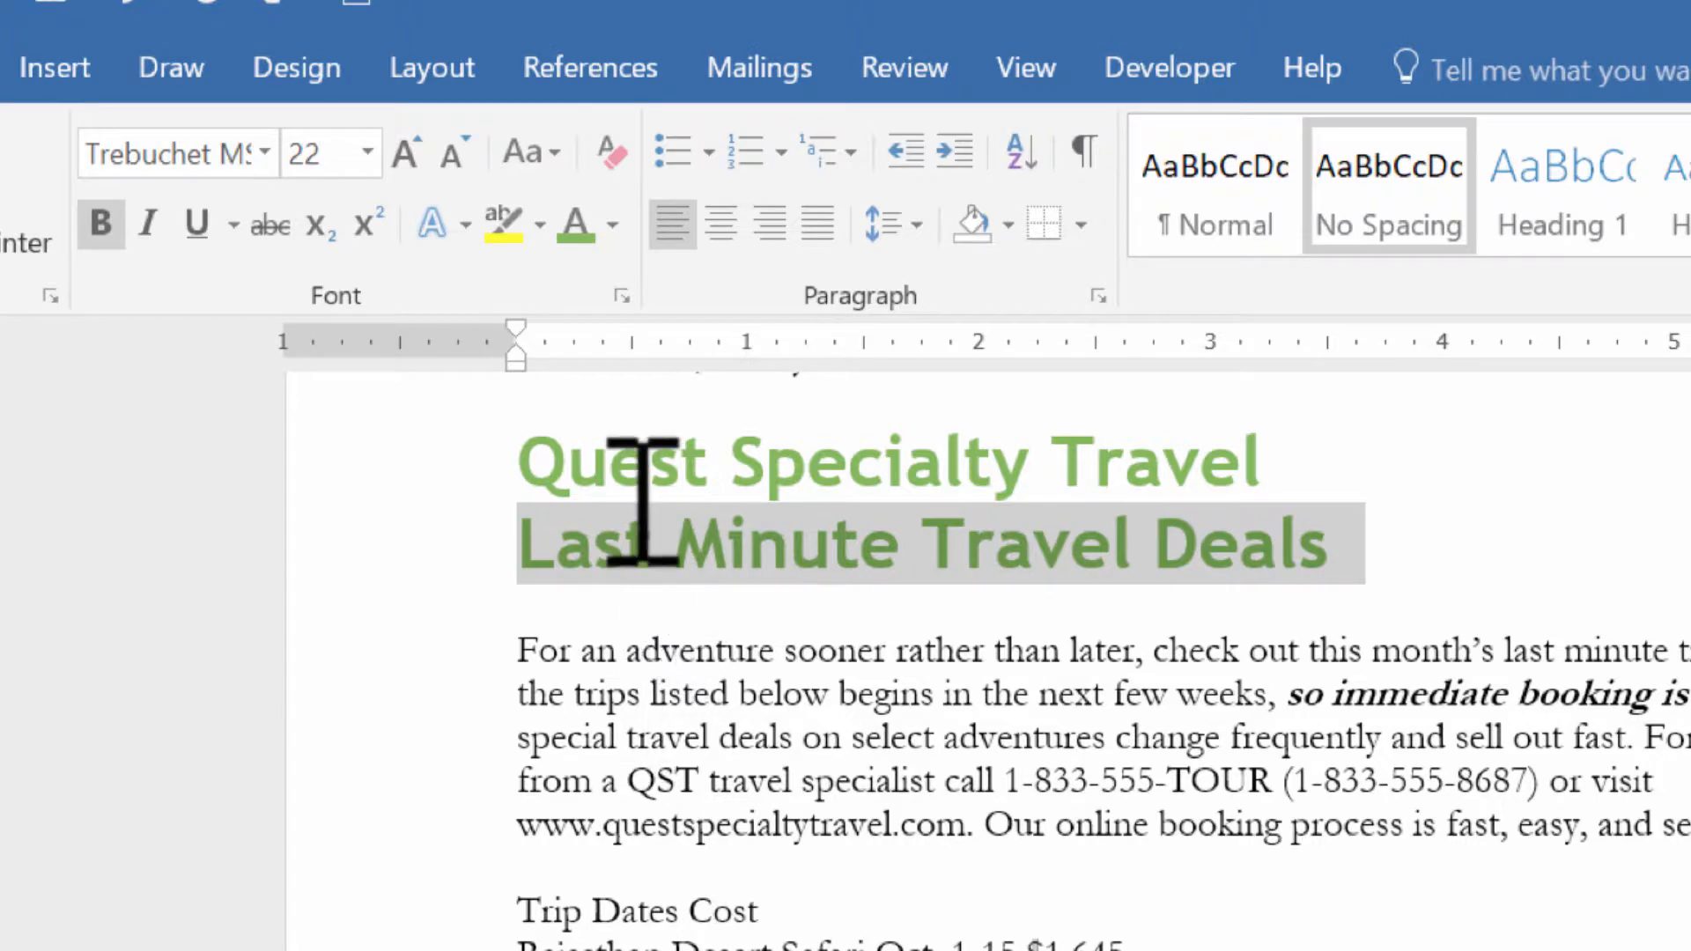
click(619, 297)
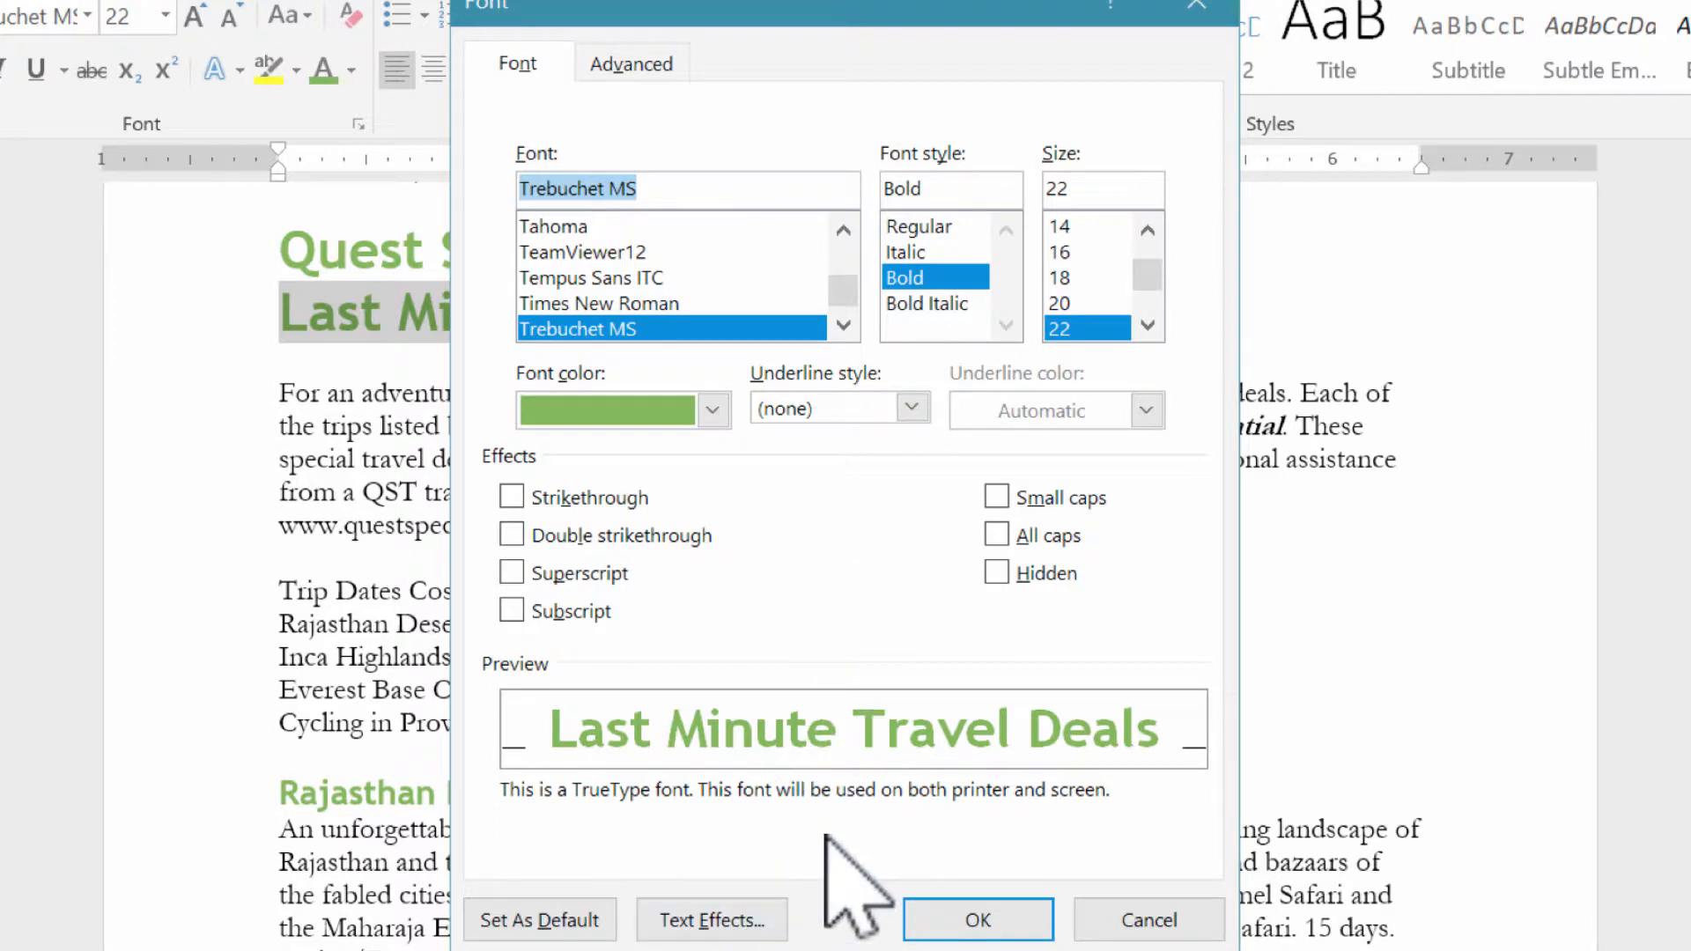
click(712, 409)
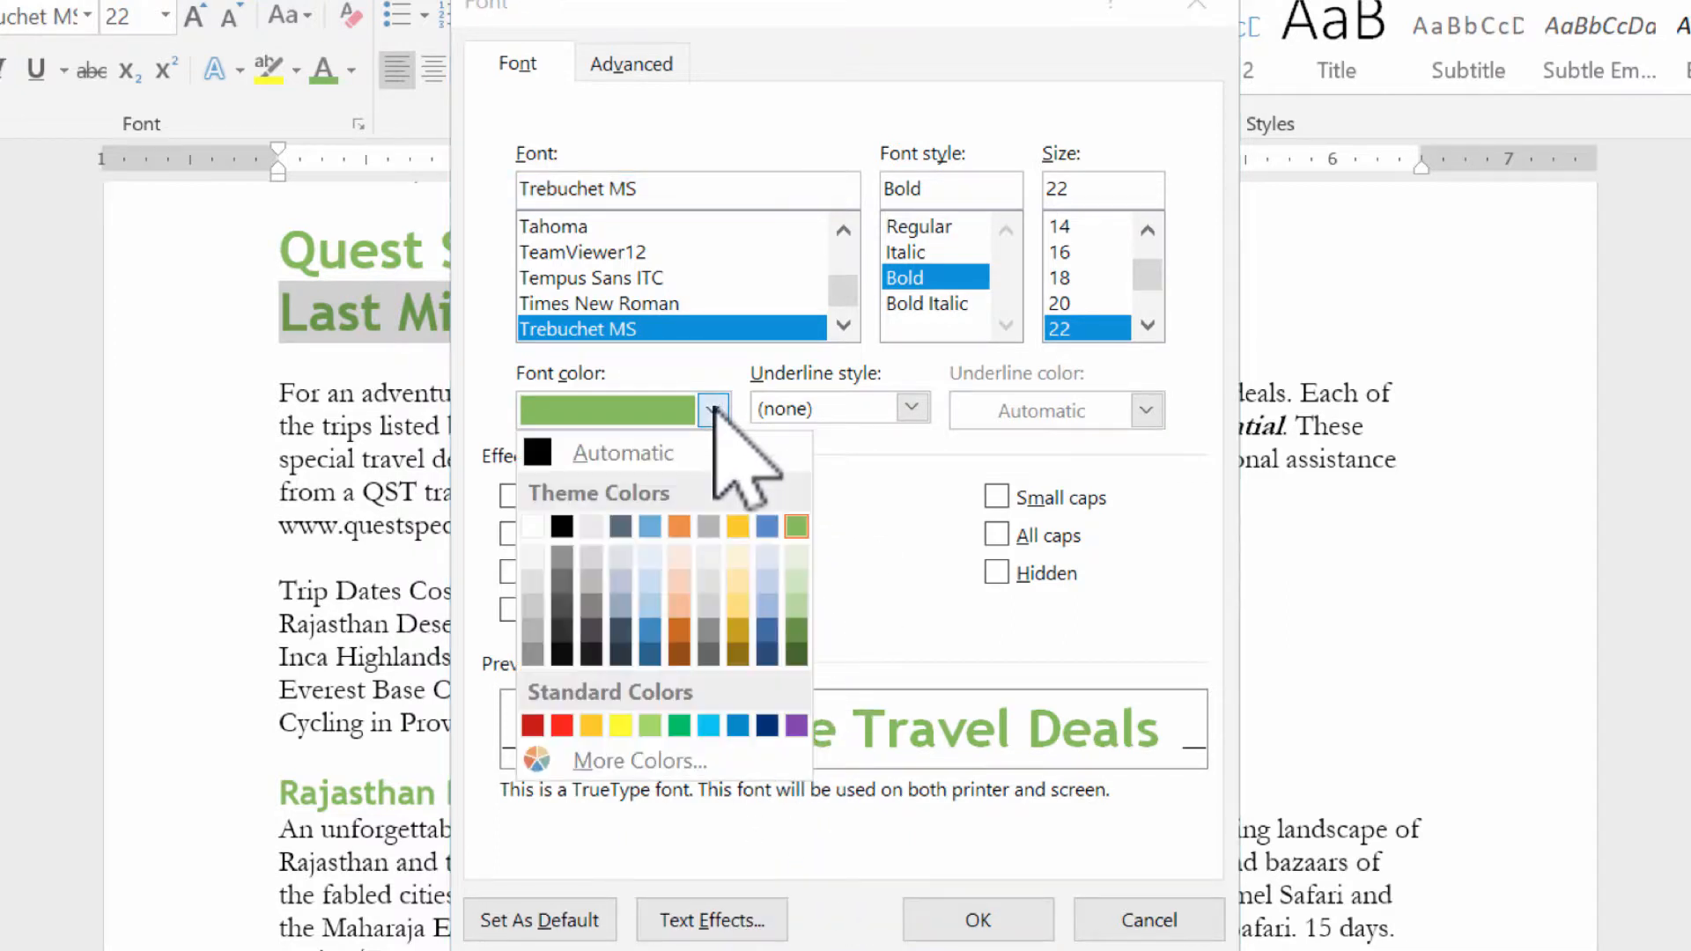
click(766, 526)
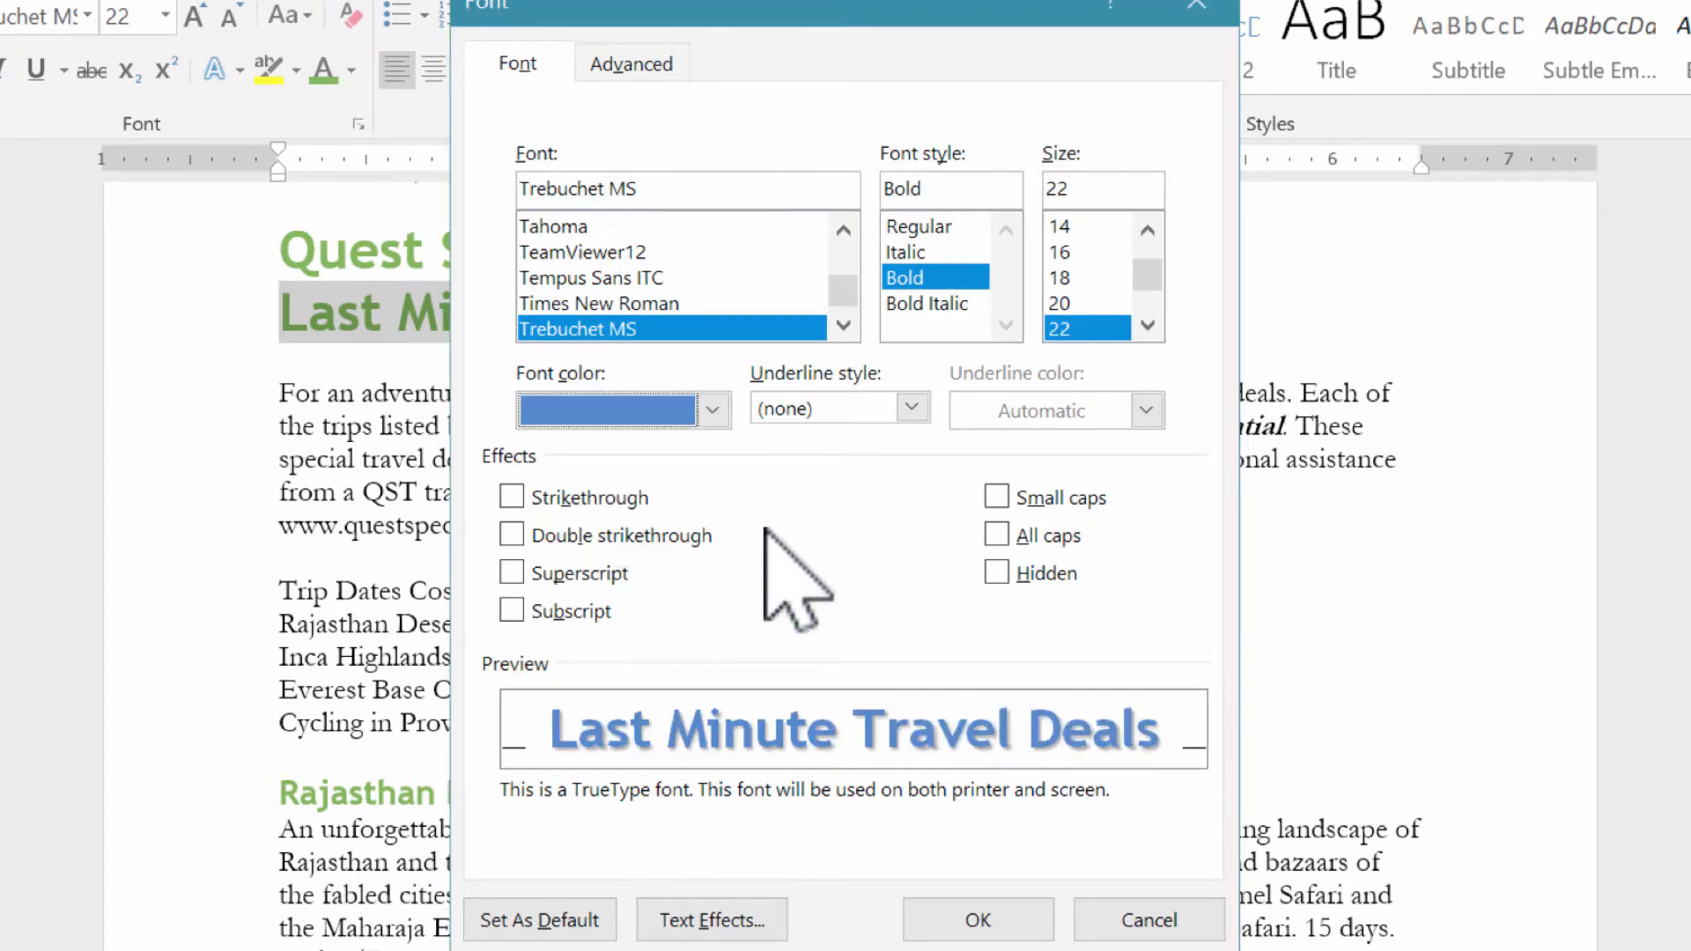
click(1098, 192)
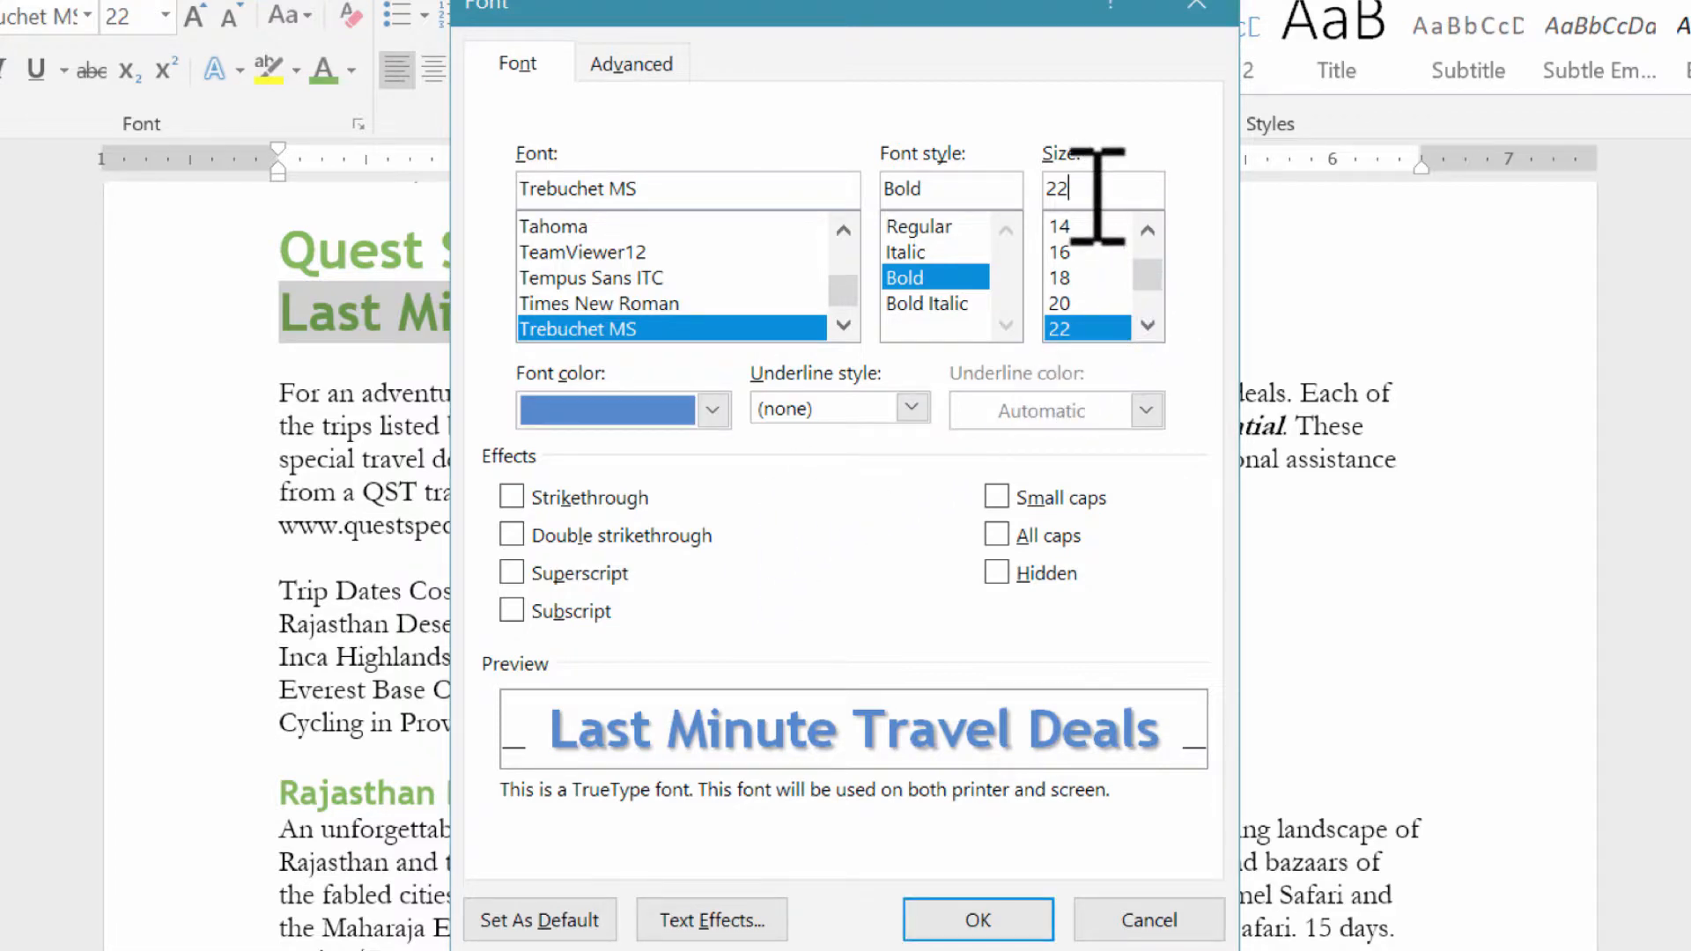
key(BackSpace)
key(BackSpace)
text(48)
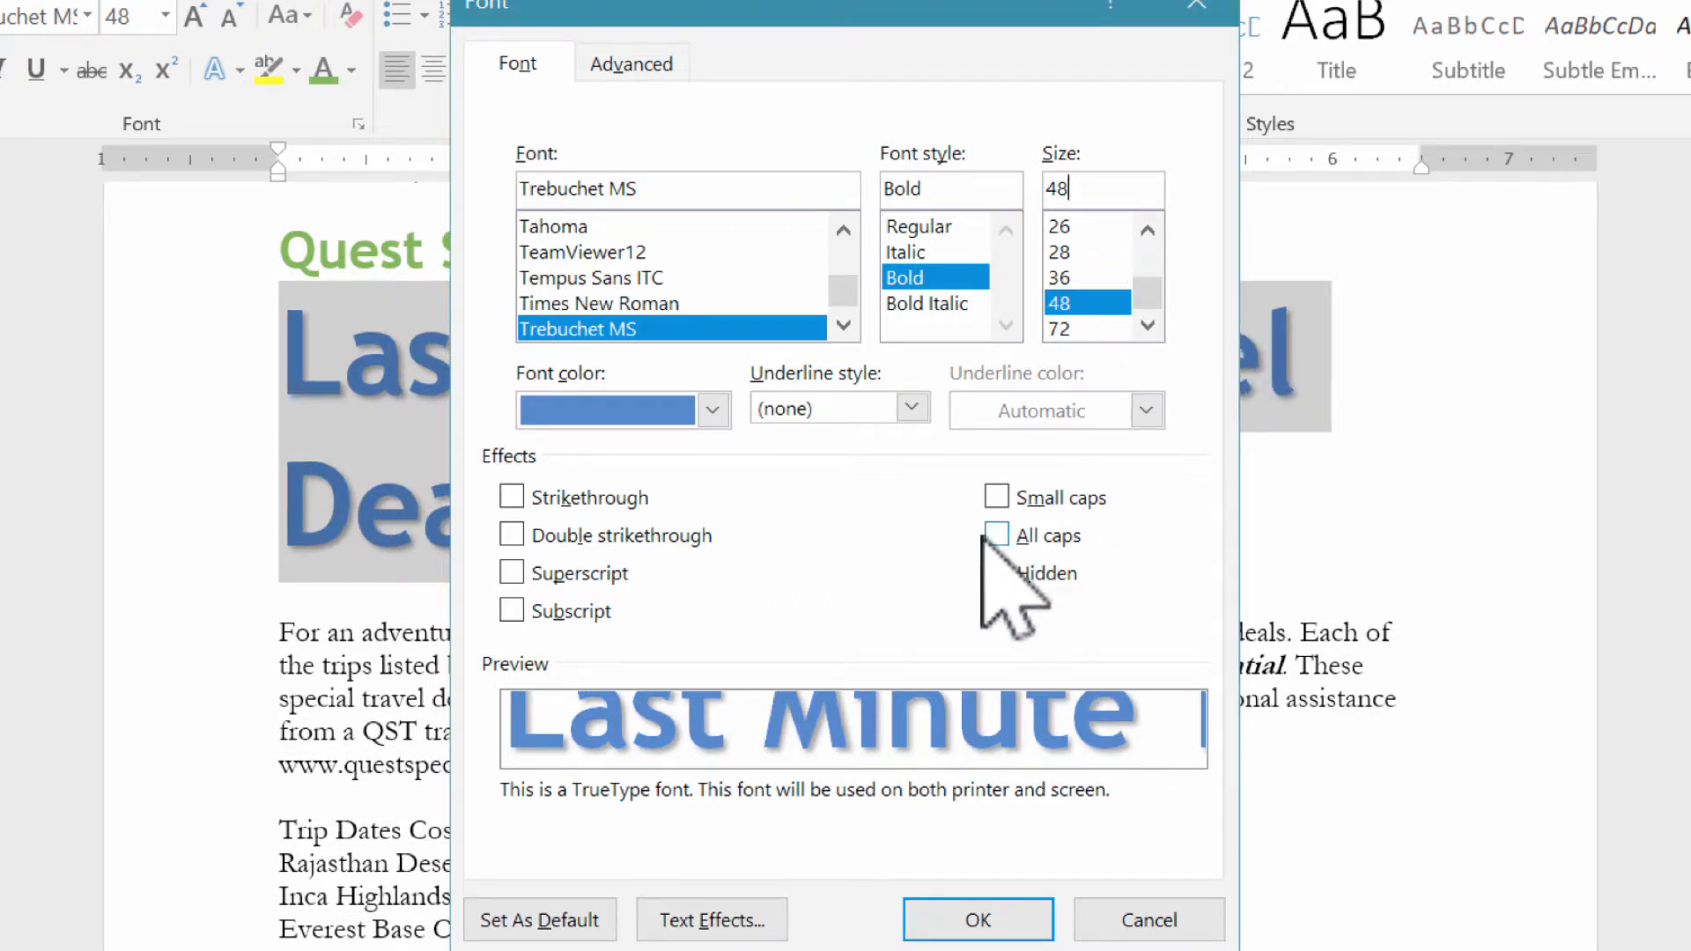
Step: Give the "Last Minute Travel Deals" title line the first outer shadow preset, with a 45° angle and 3 pt distance
click(720, 916)
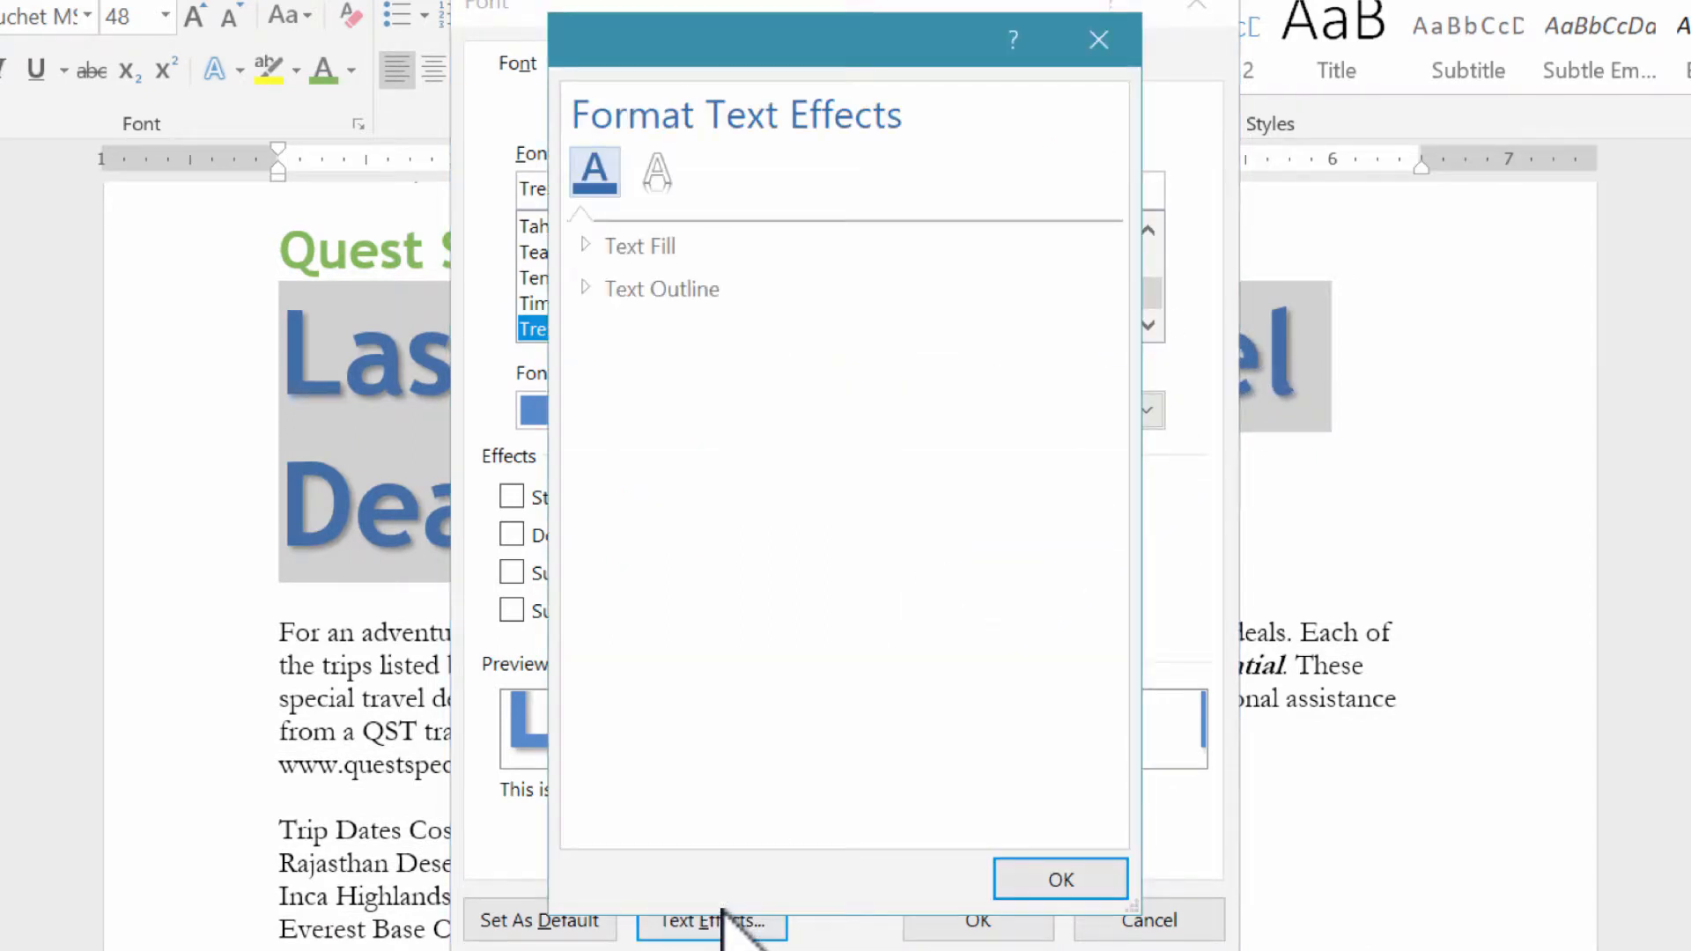
click(659, 163)
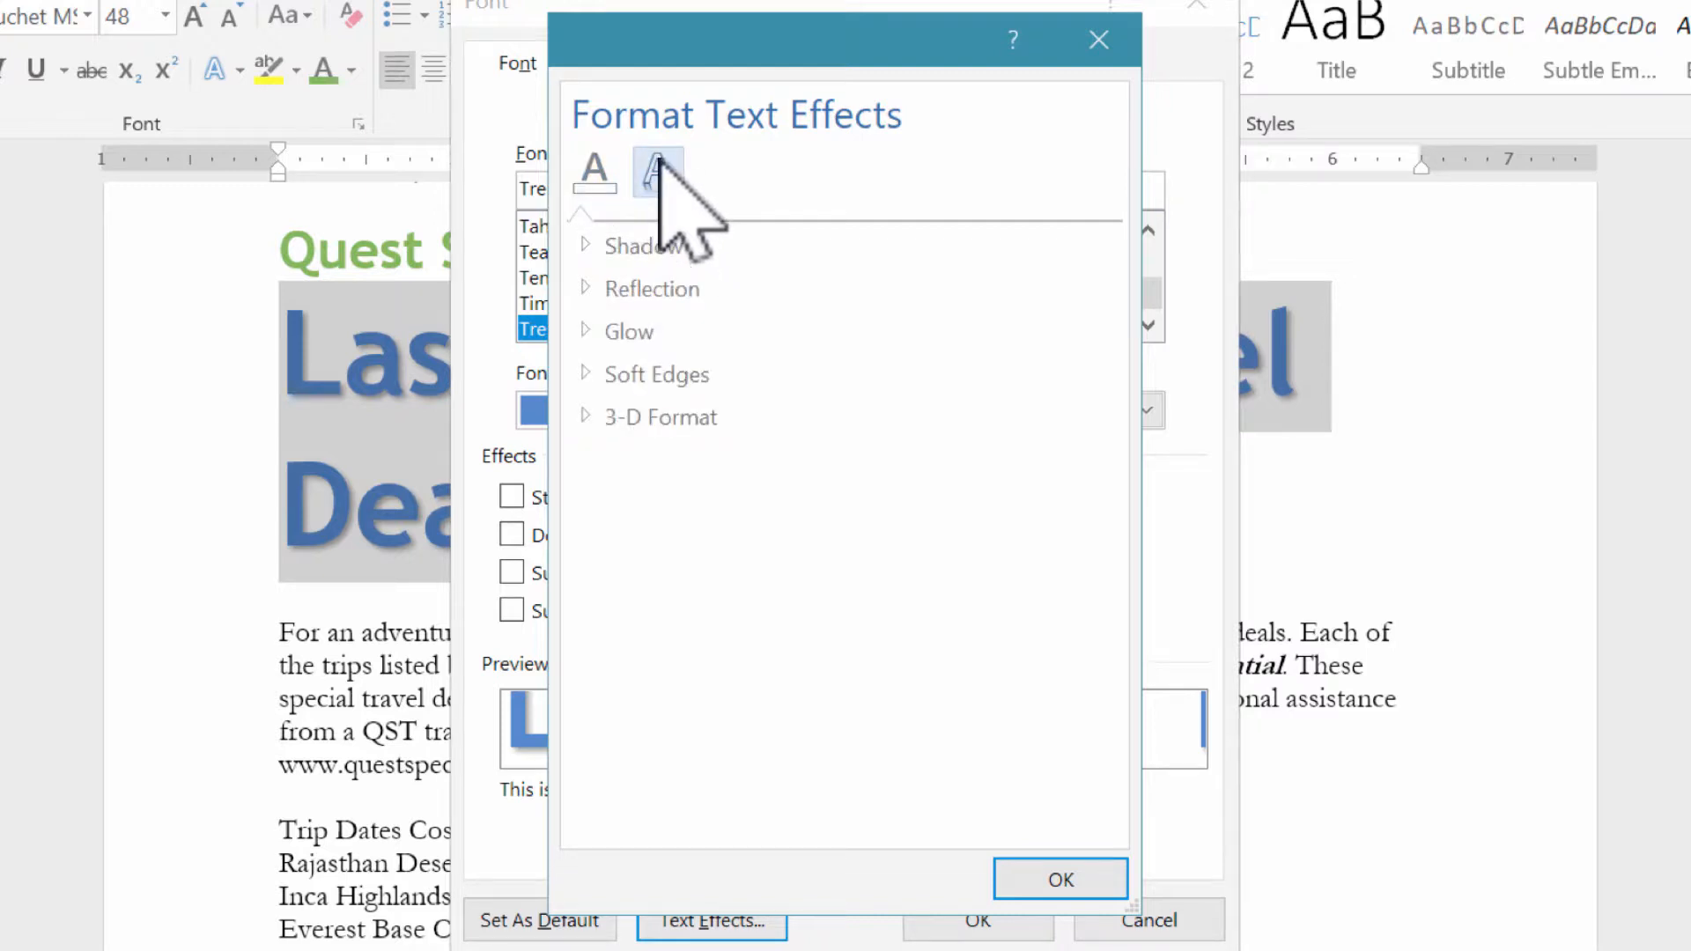
click(631, 243)
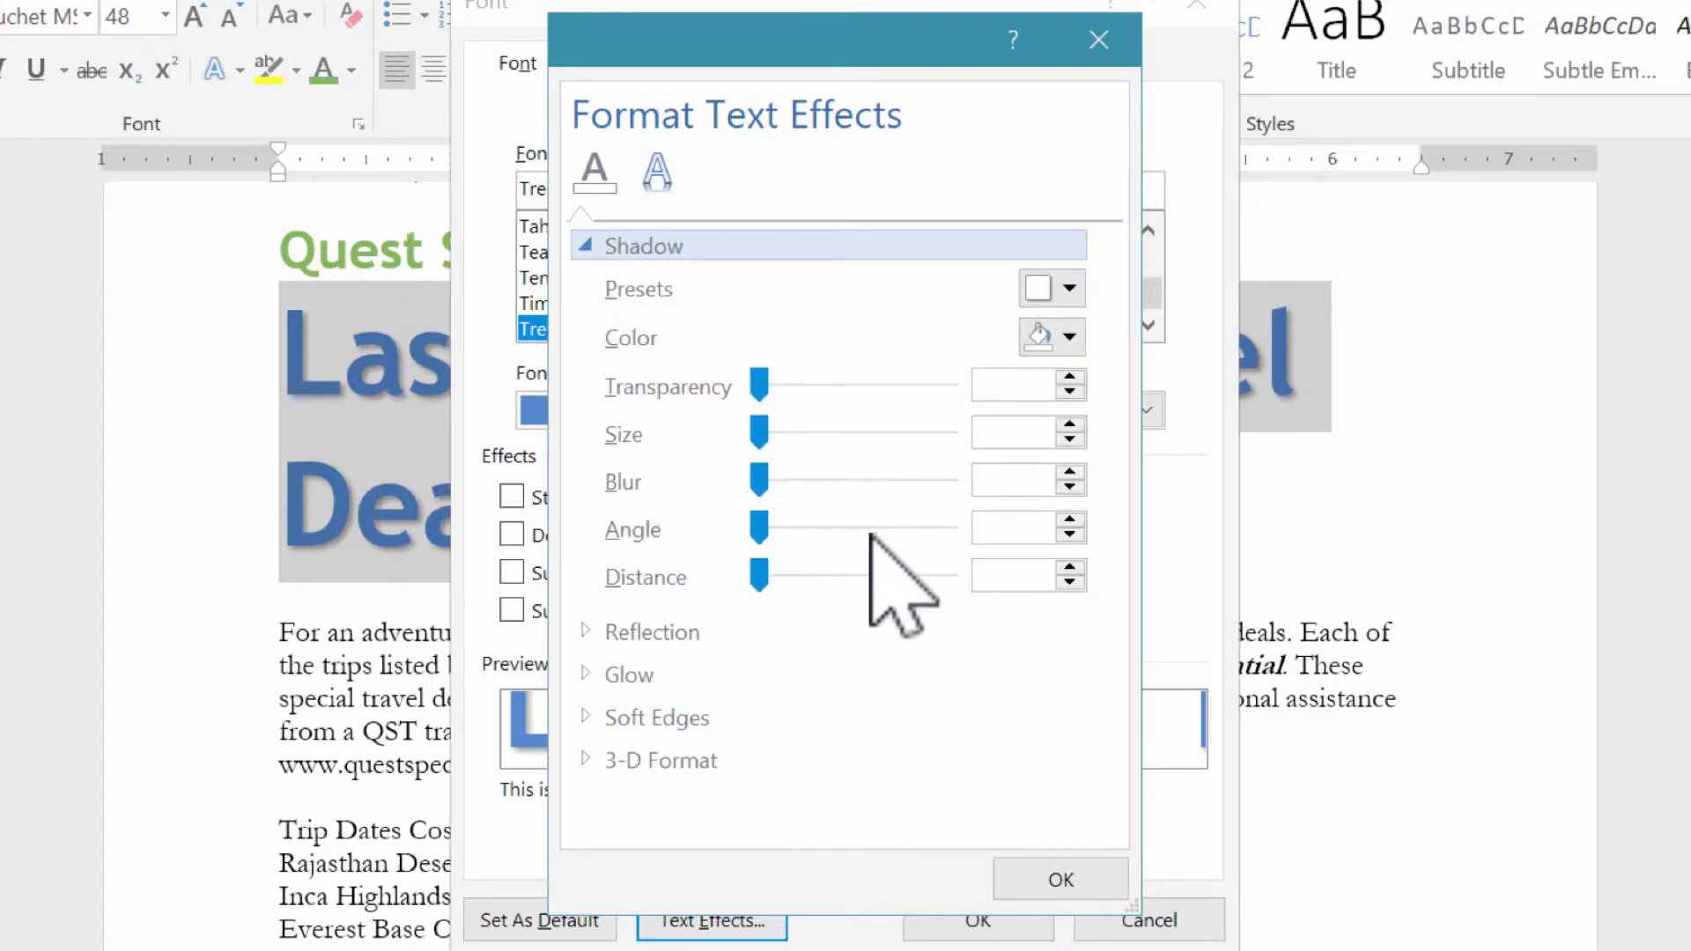
click(1066, 280)
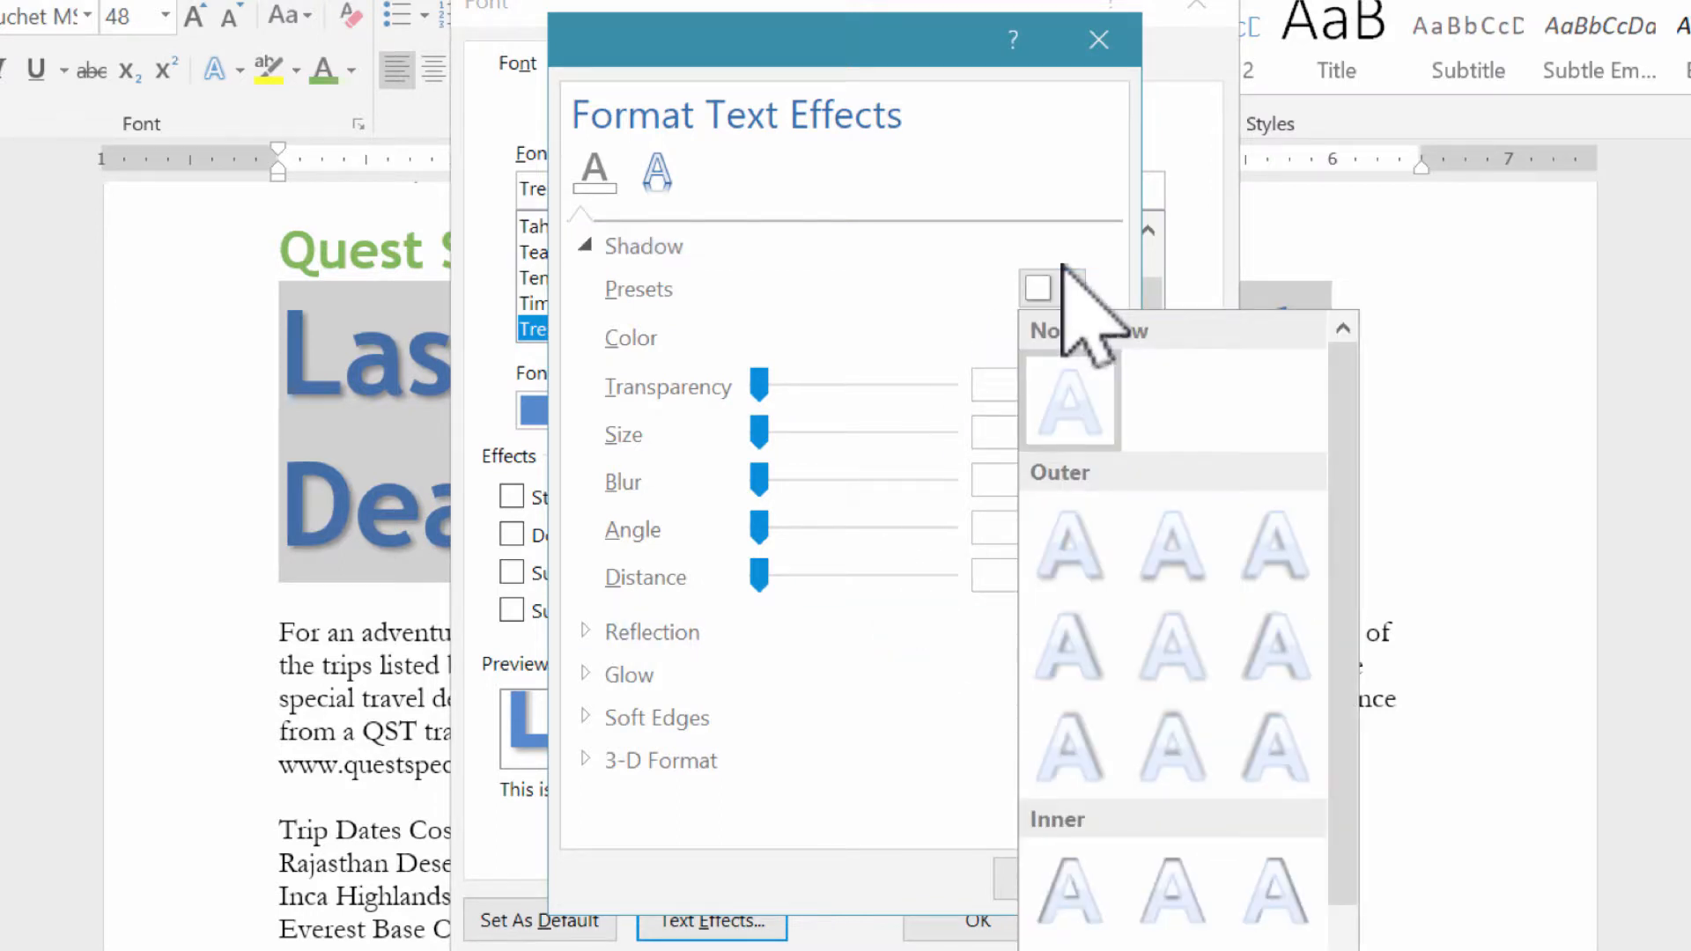
click(1067, 546)
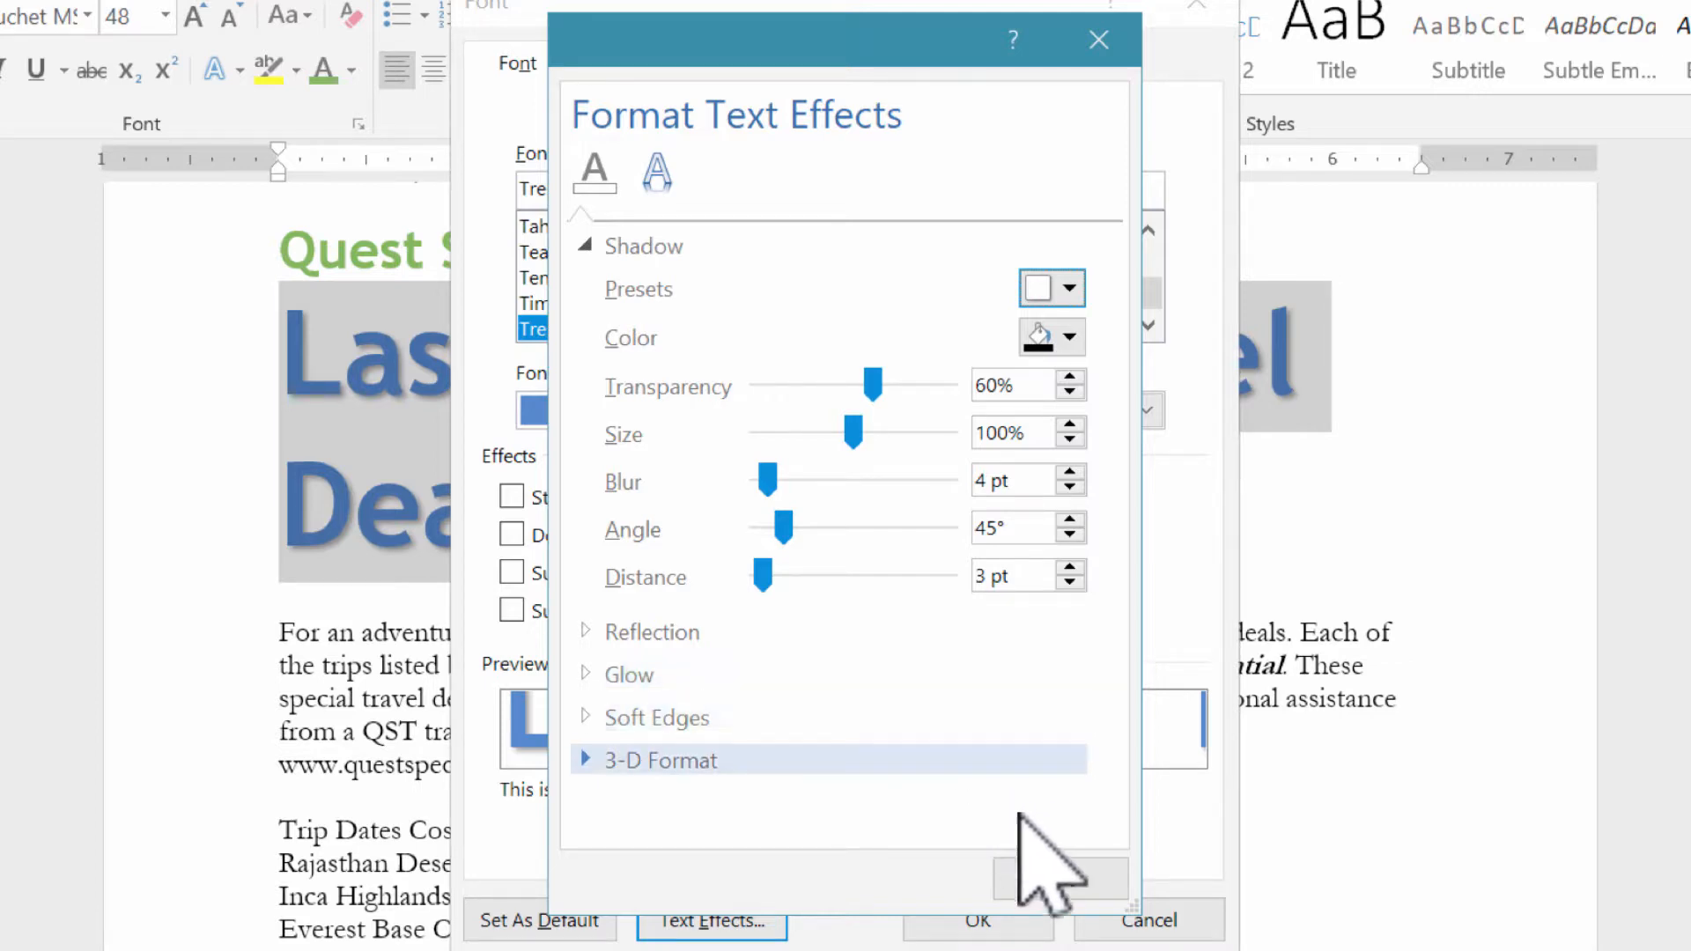
click(1060, 876)
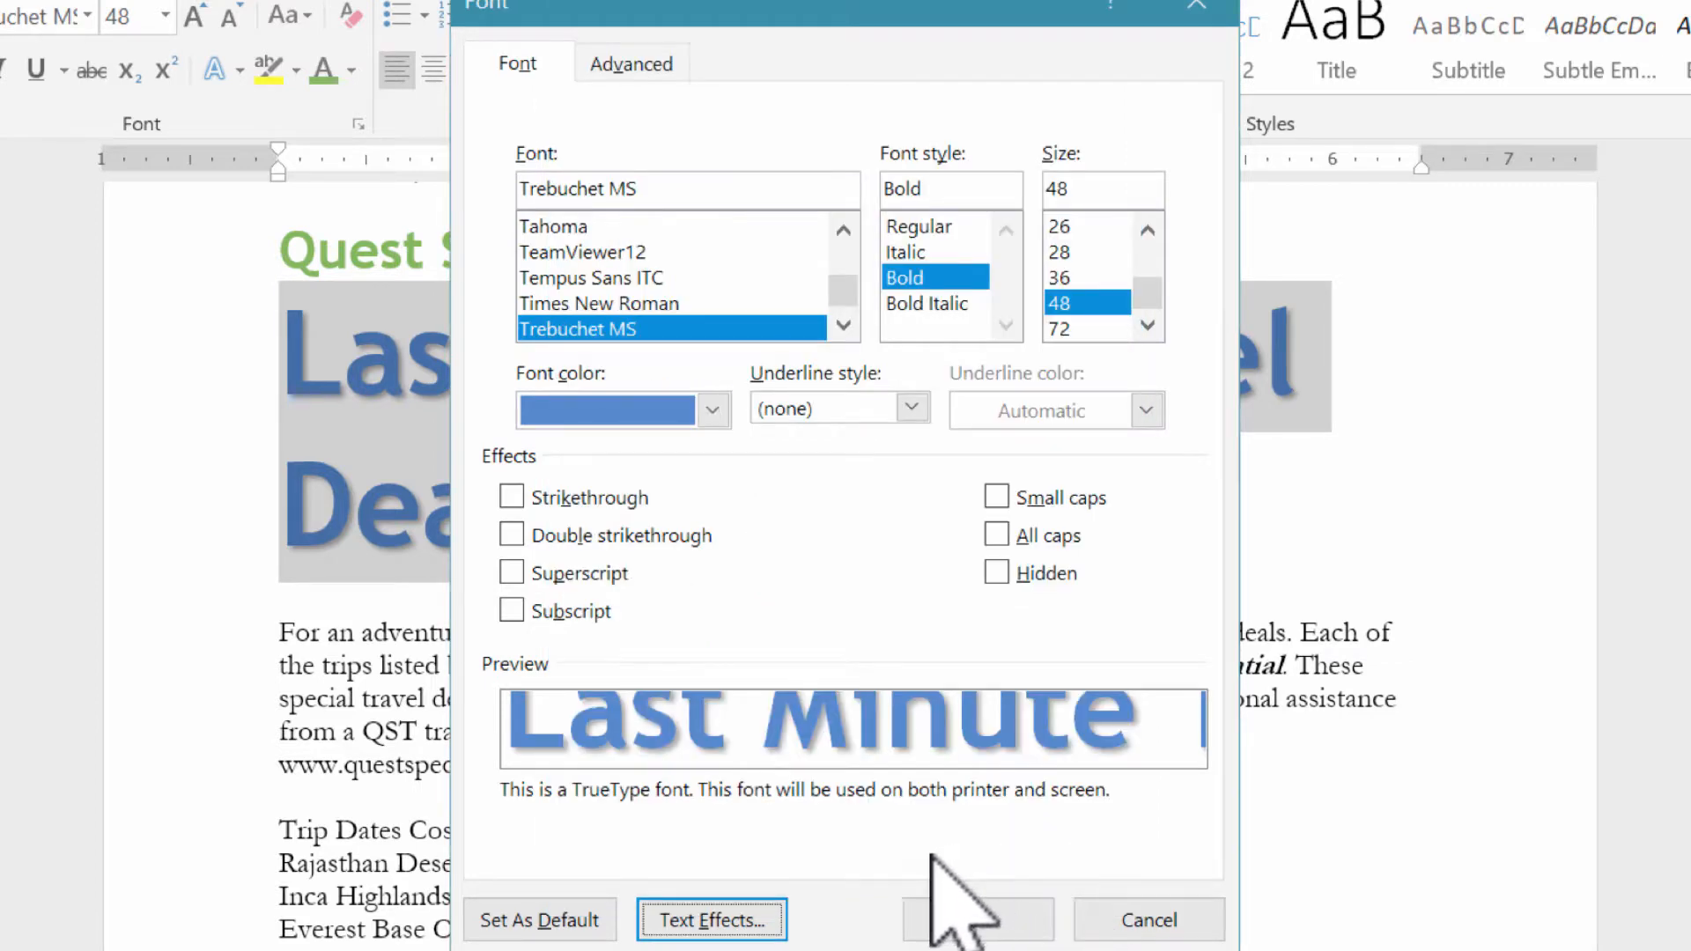
click(977, 918)
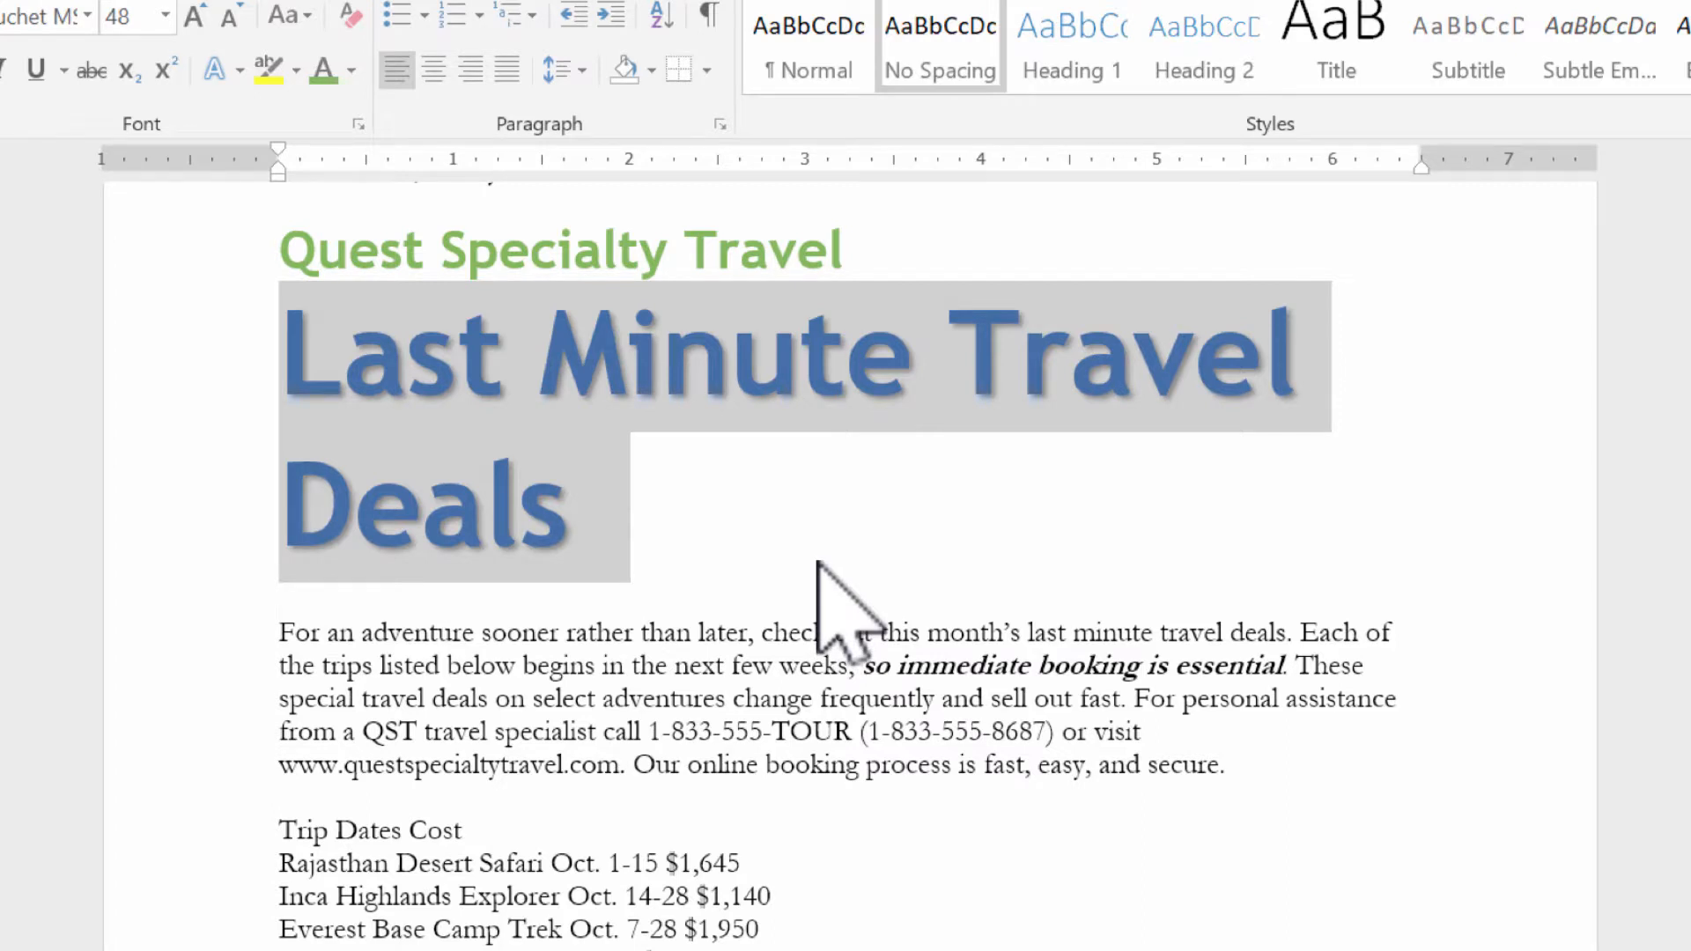
Step: Set the character scale of the "Last Minute Travel Deals" title line to 80%
right_click(987, 376)
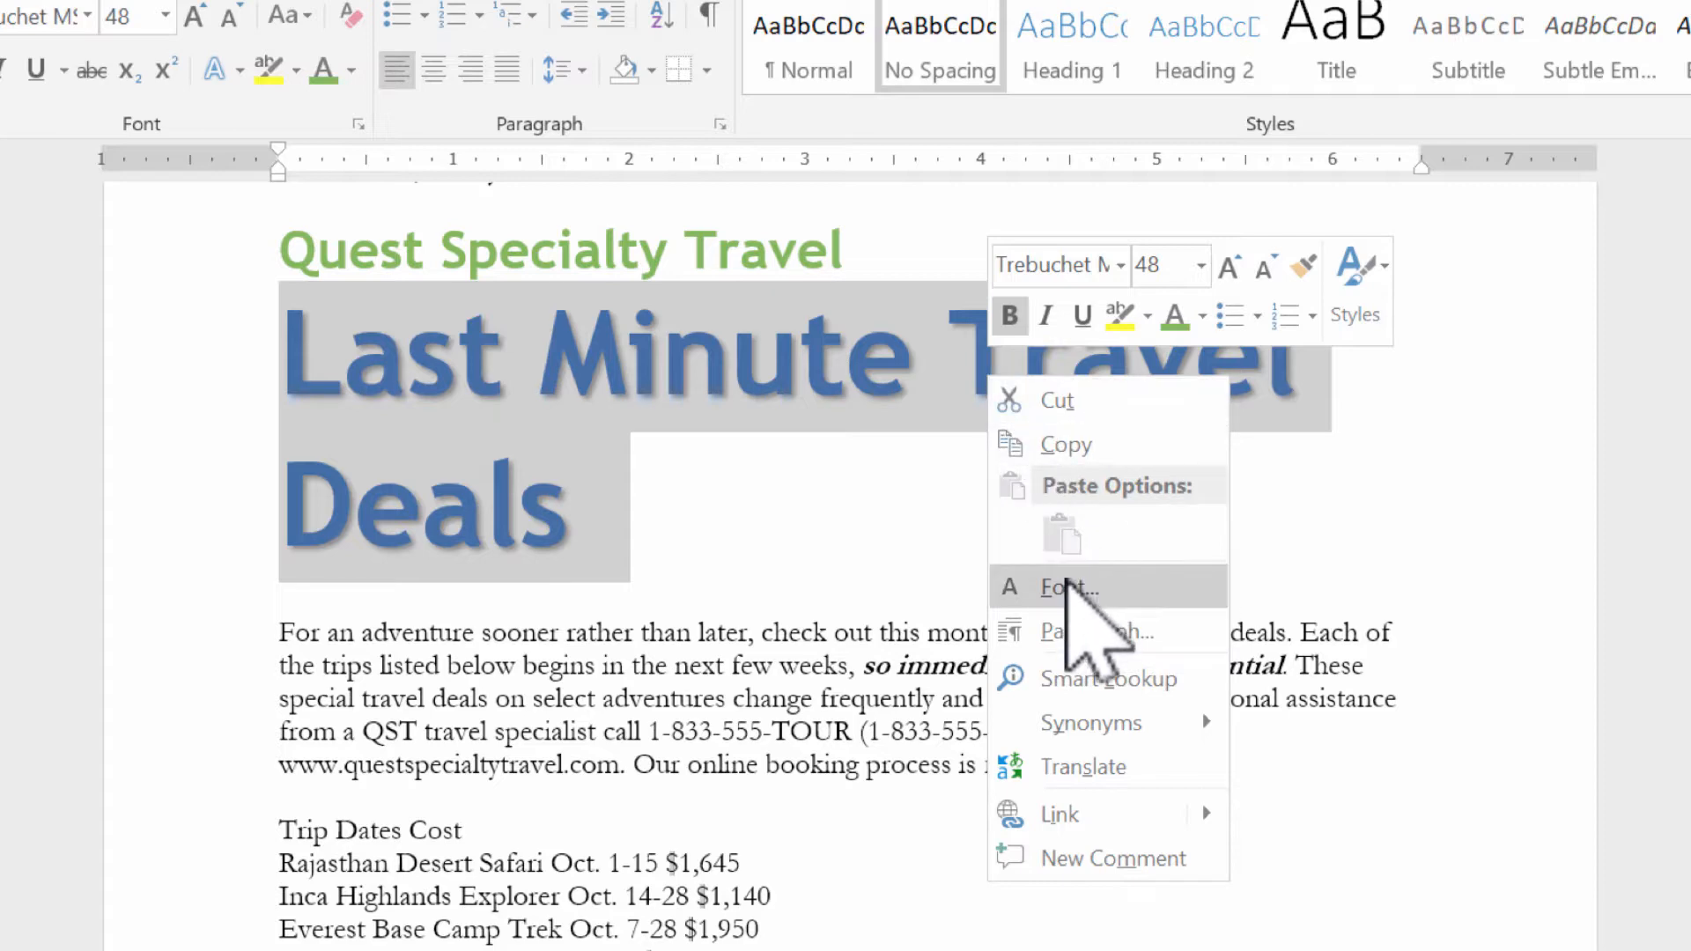
click(1065, 585)
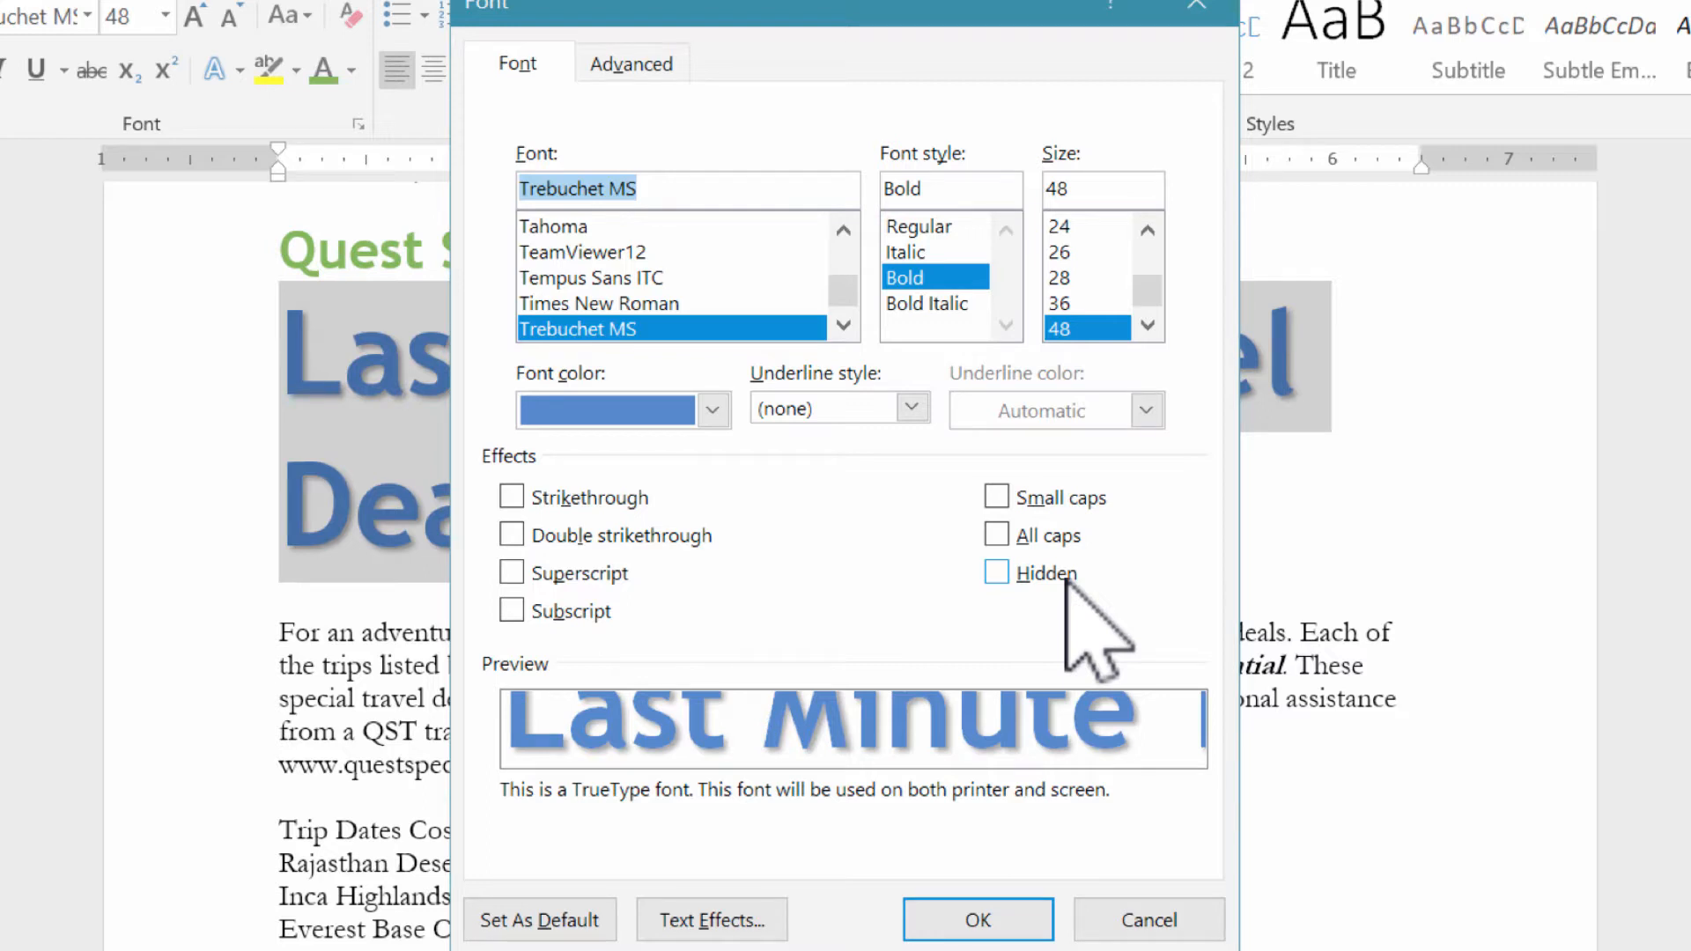
click(634, 70)
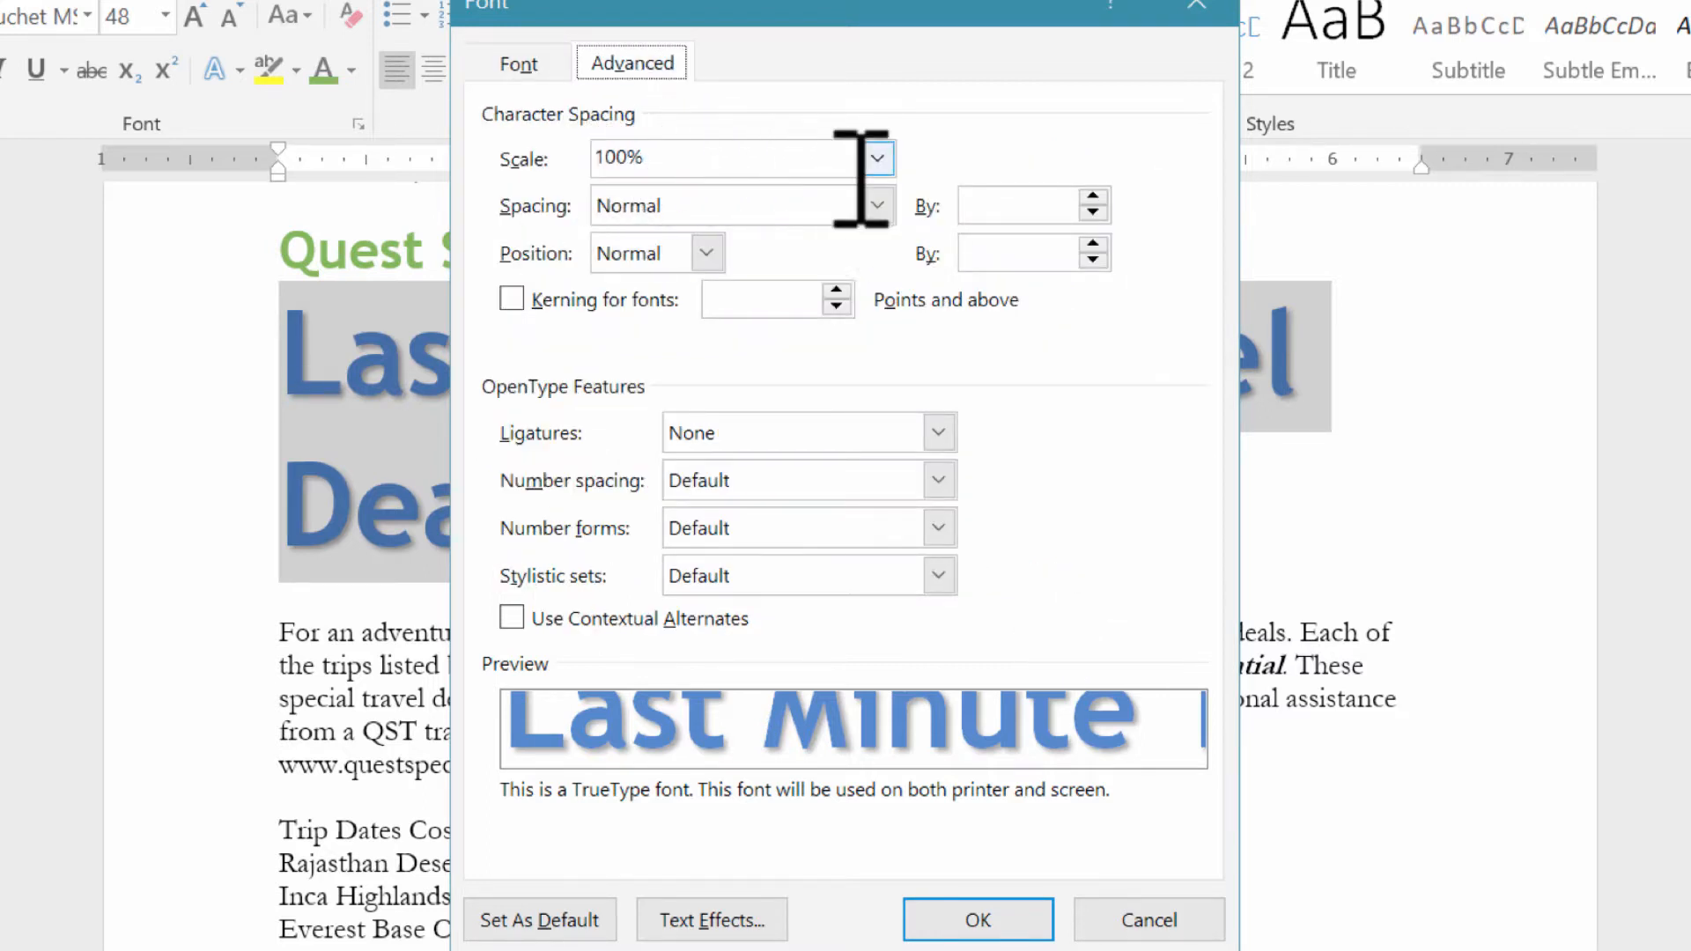
click(887, 155)
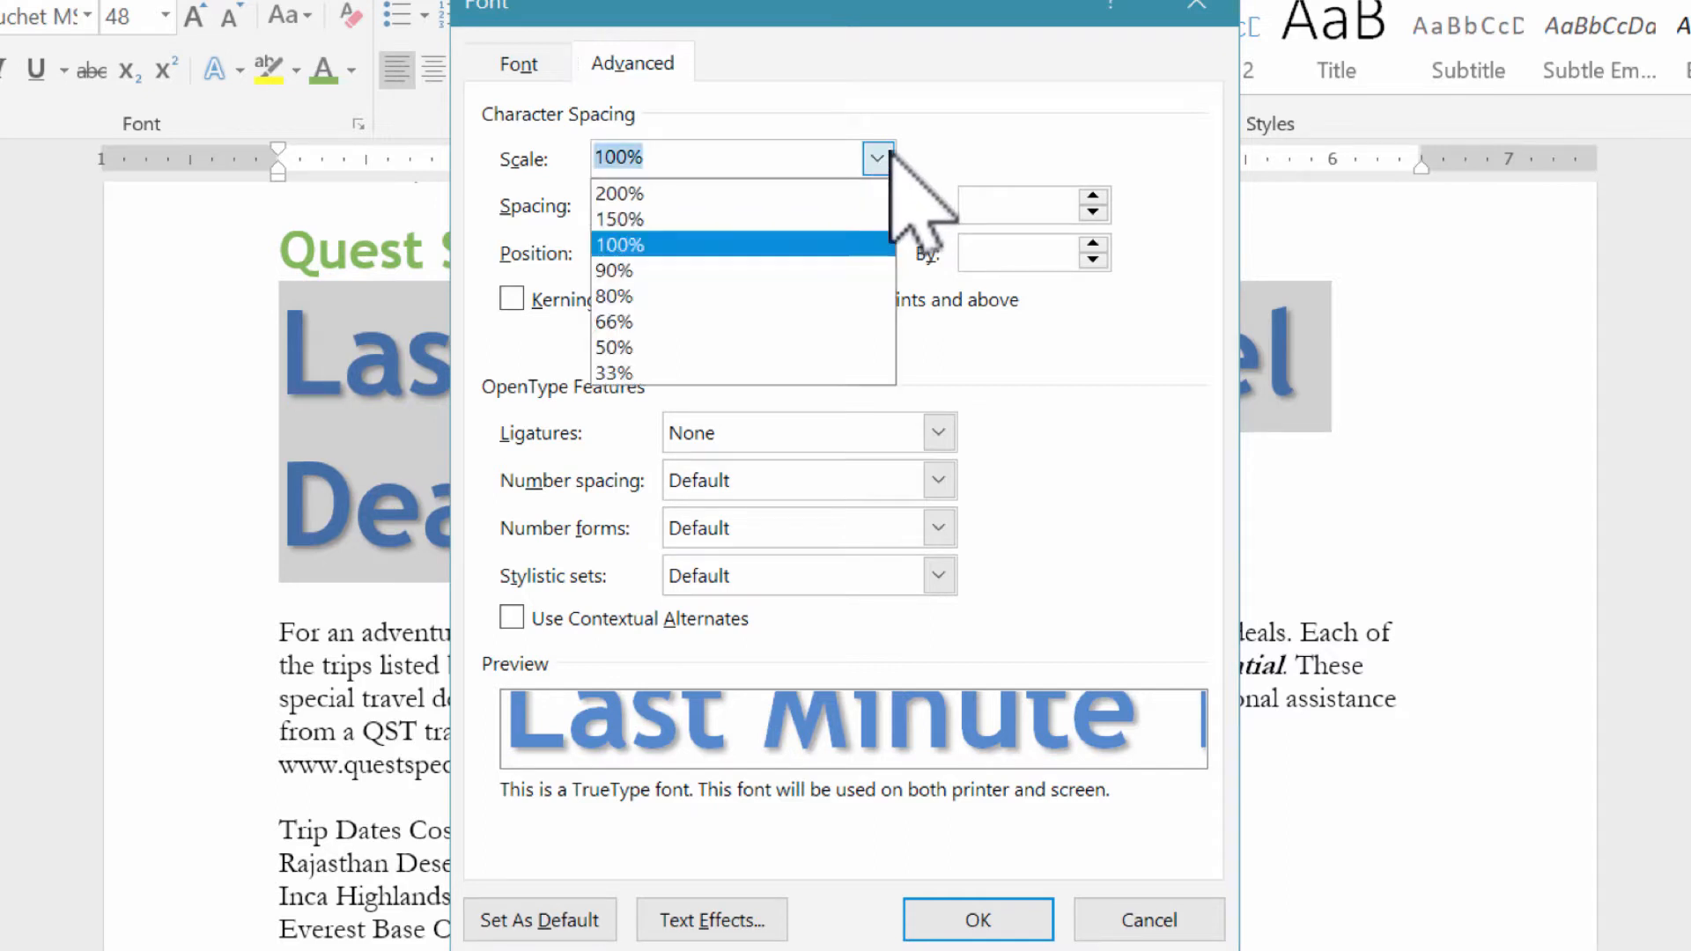
click(686, 296)
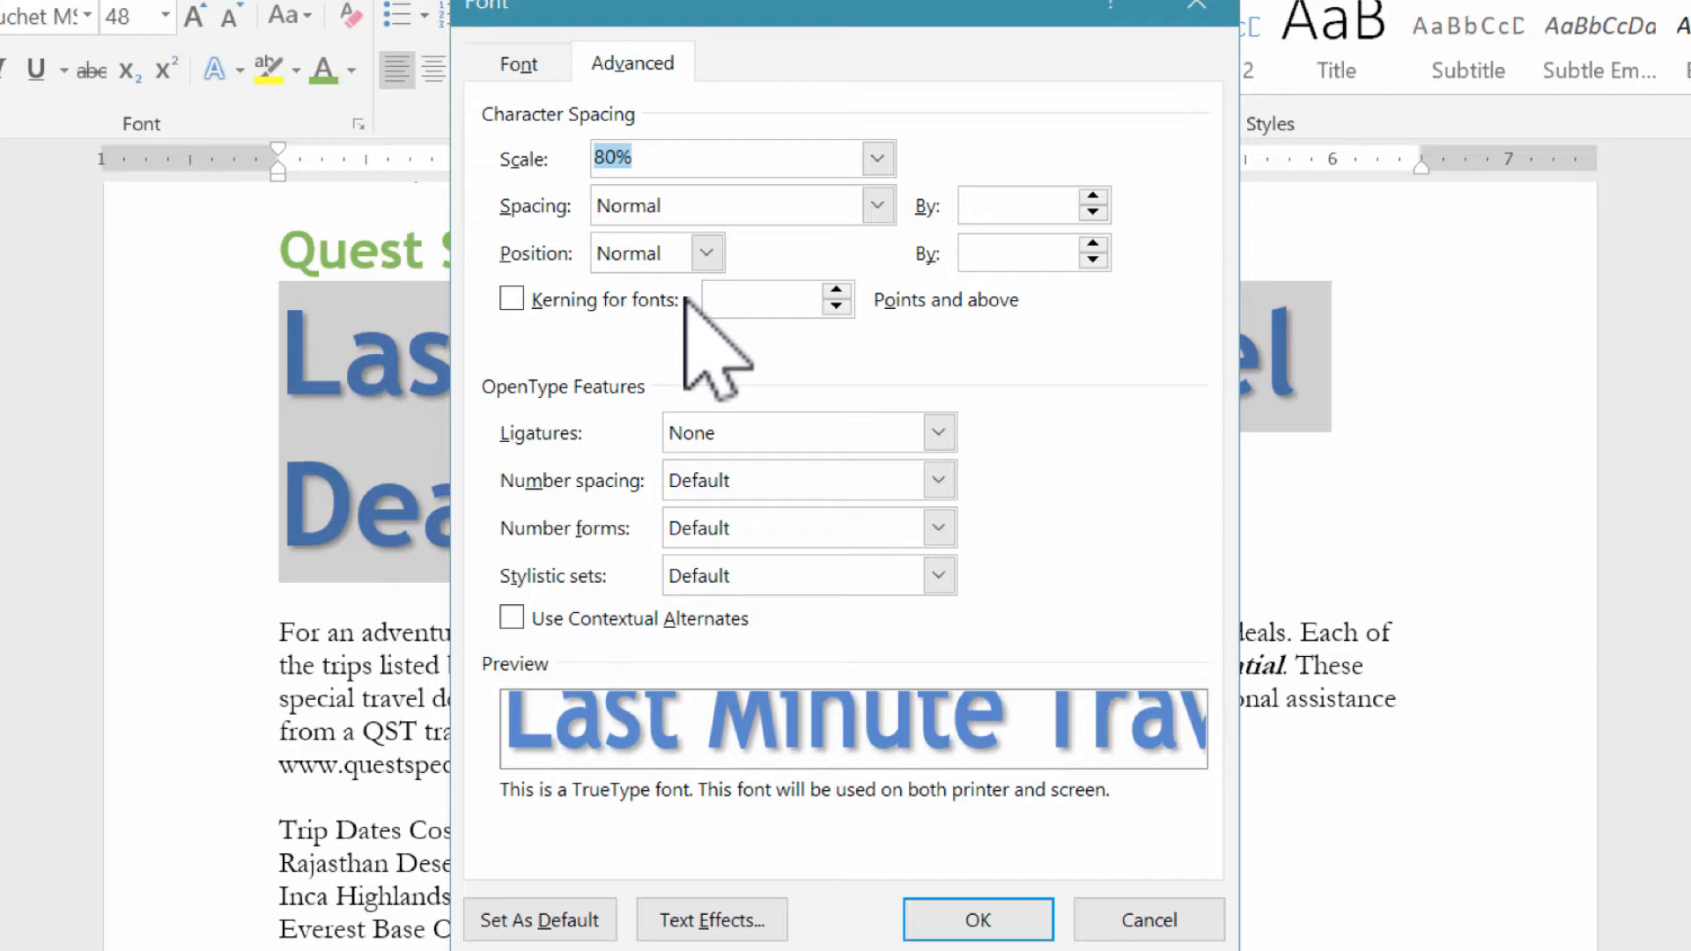
click(977, 919)
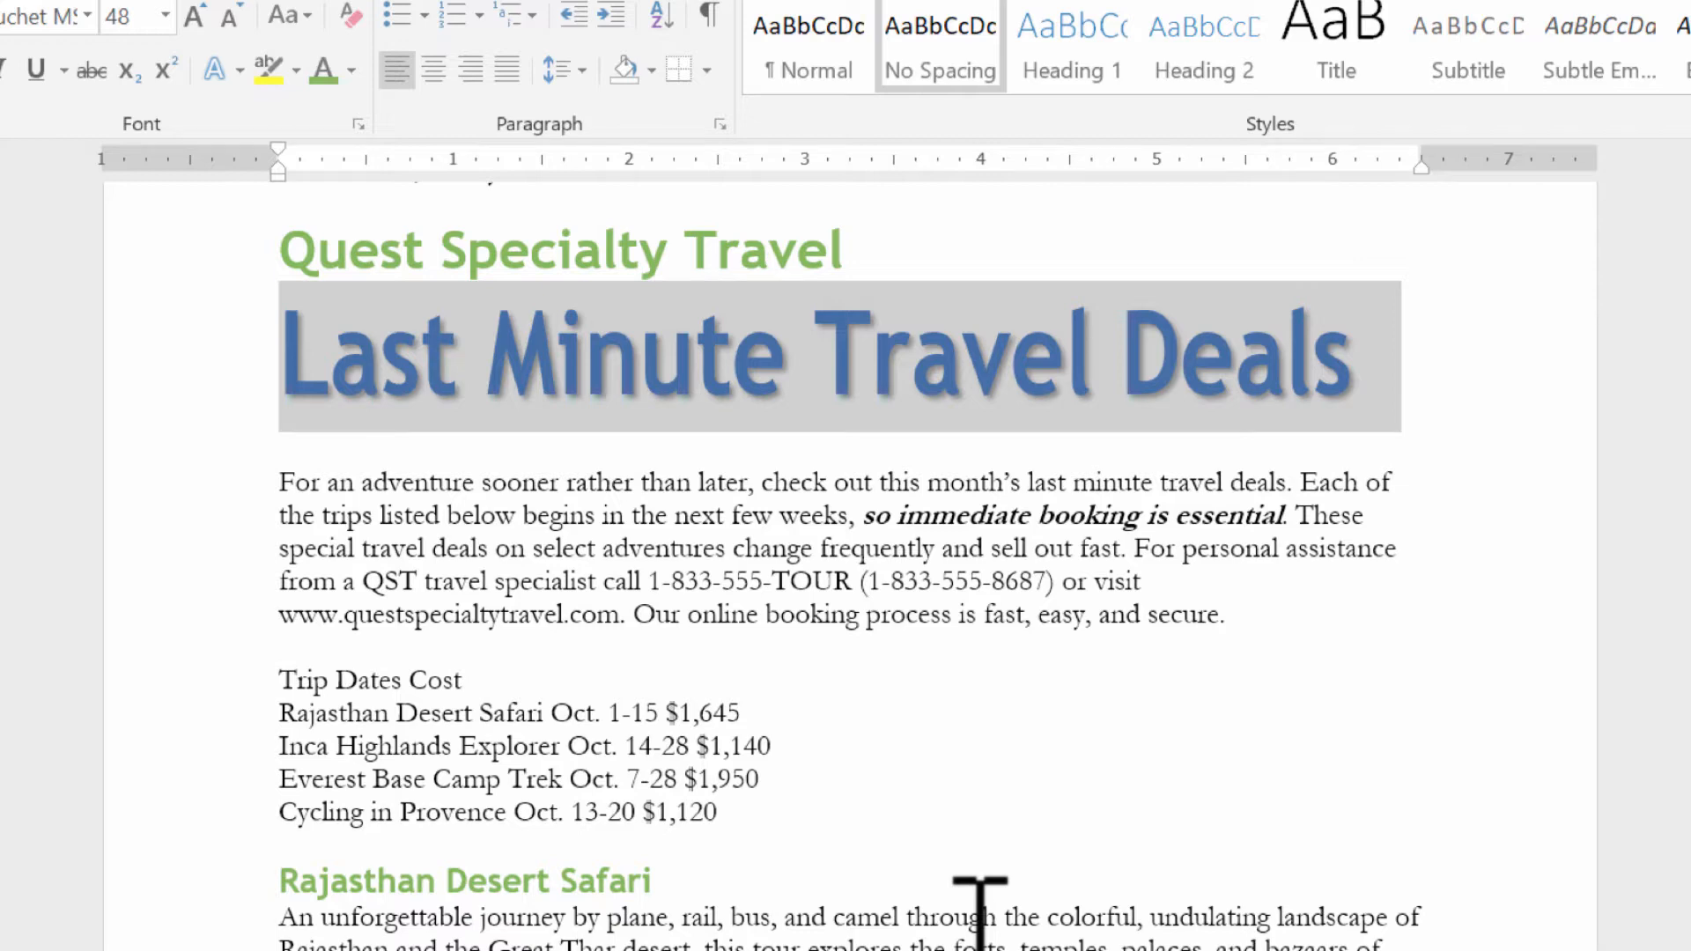
click(906, 647)
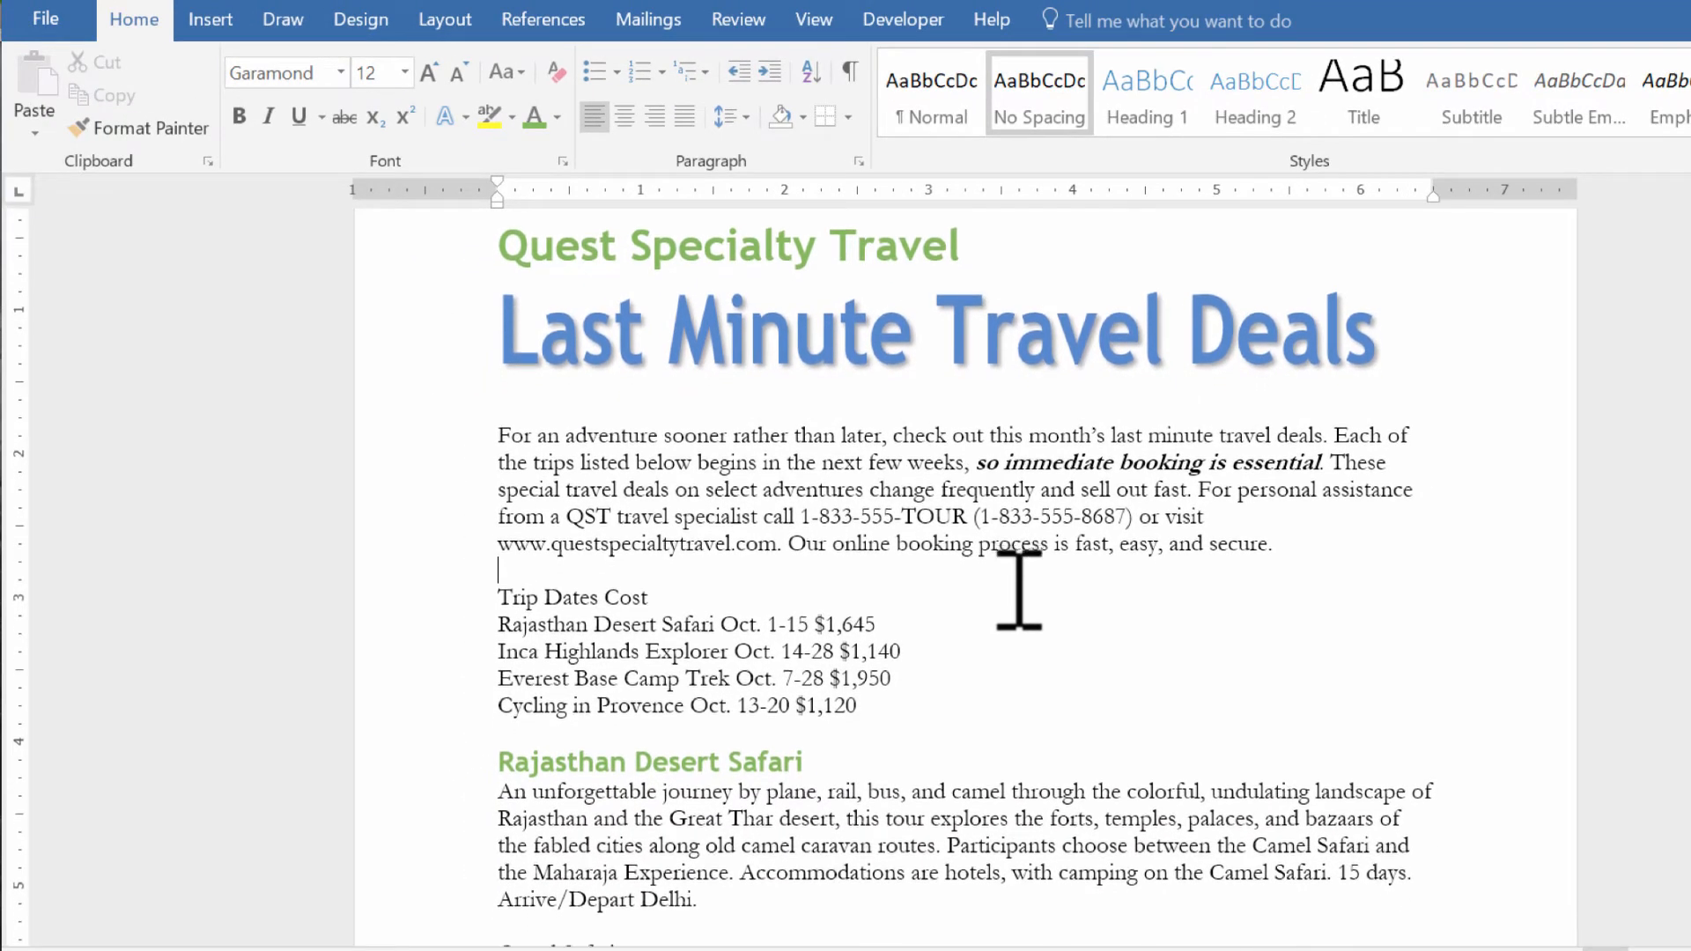
Step: Format the "Camel Safari" heading in Trebuchet MS, bold and italic, with the same green font color as the heading above
scroll(1018, 588, down, 1)
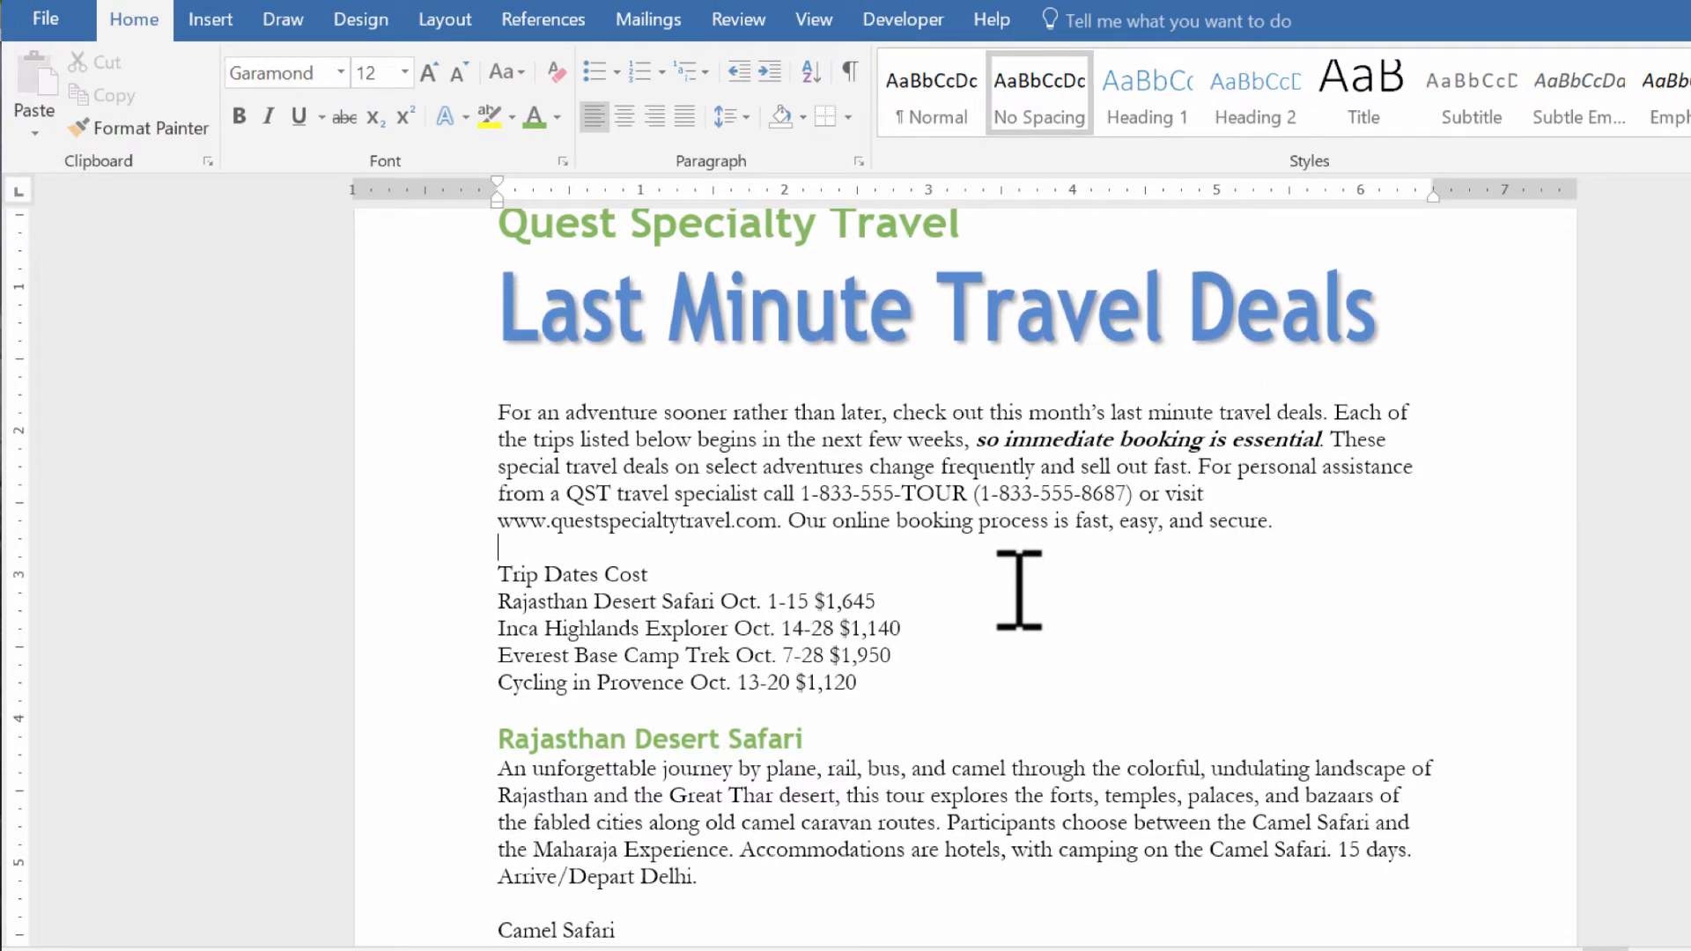
scroll(1018, 588, down, 3)
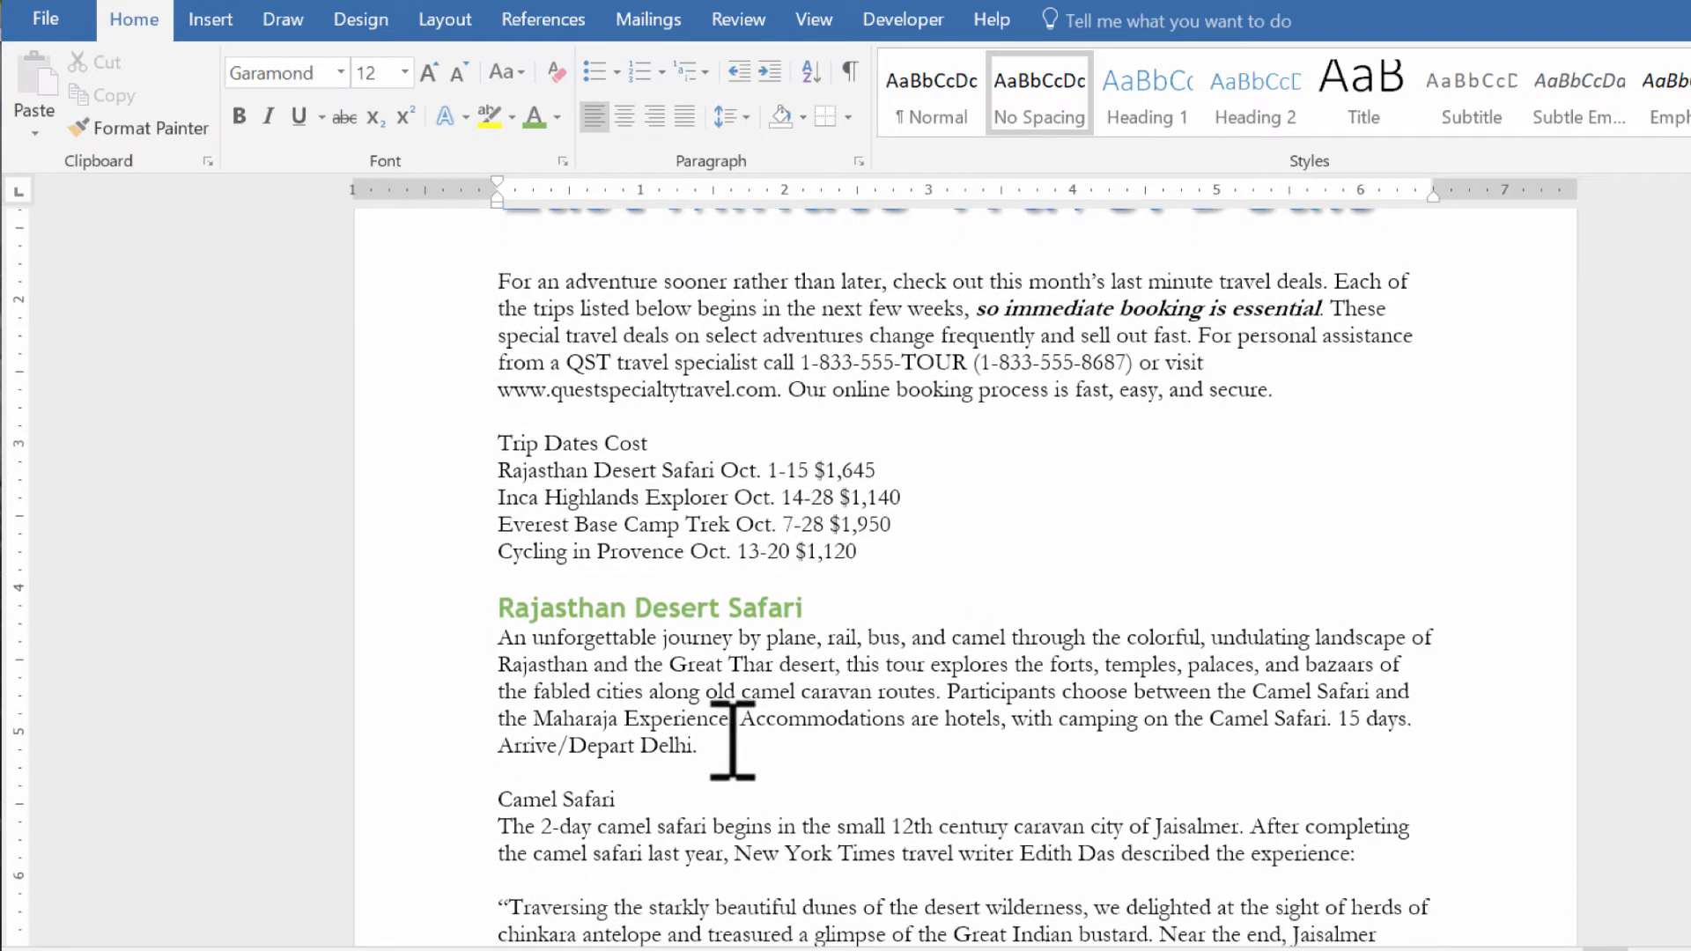
drag(646, 796, 495, 801)
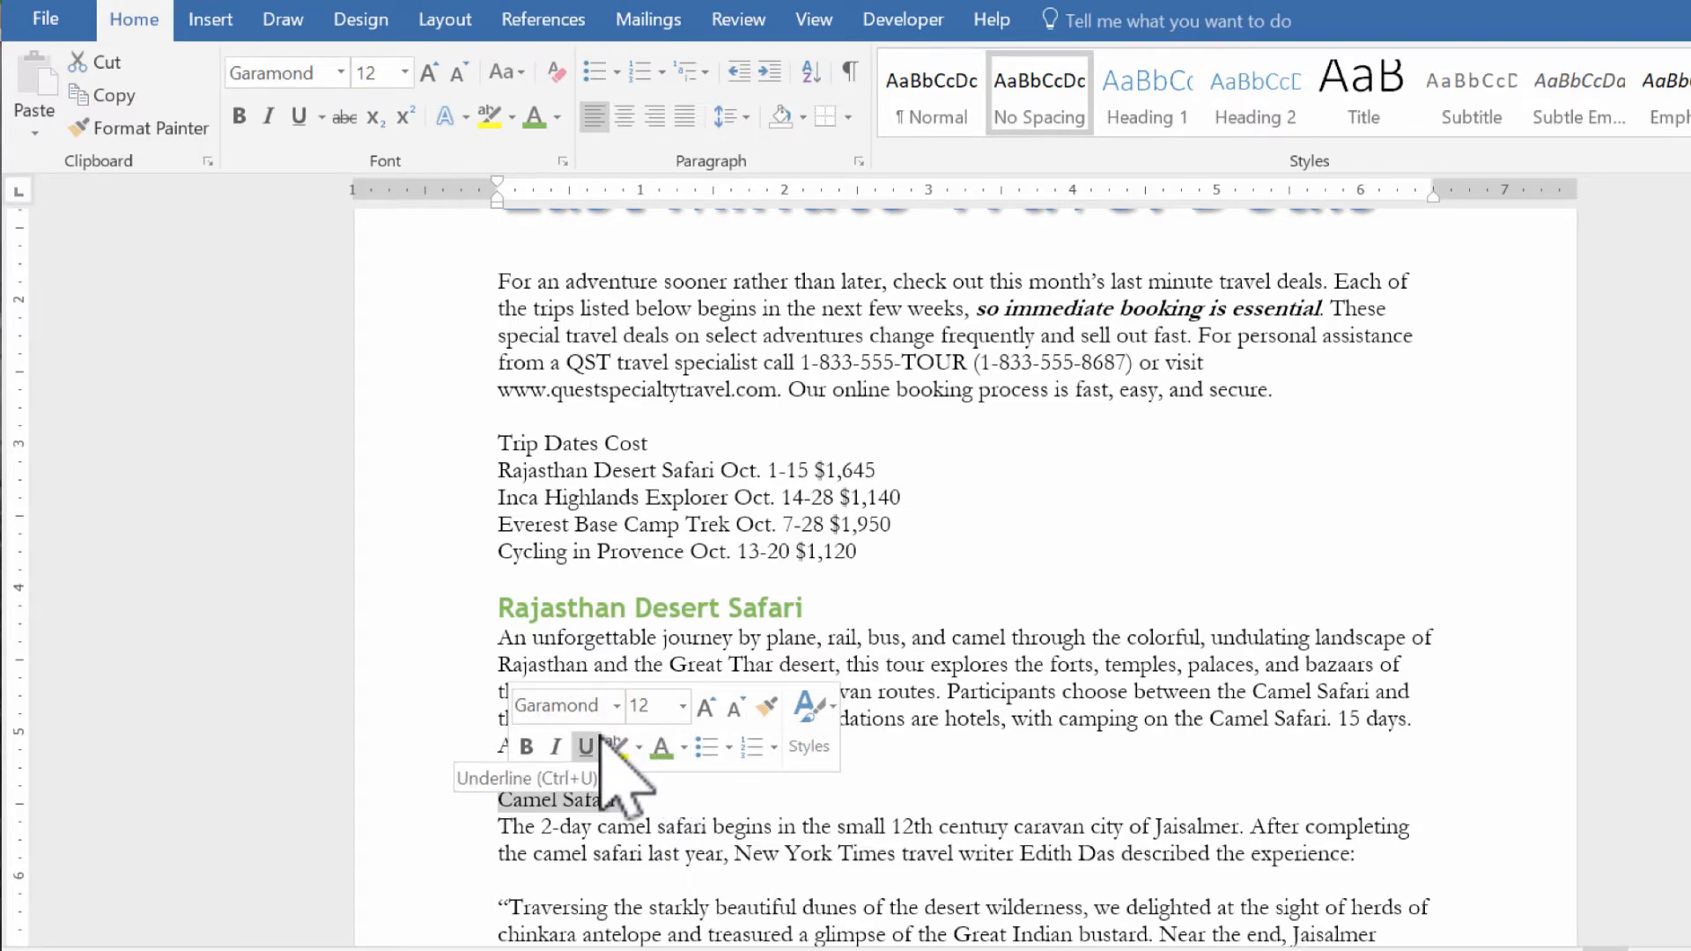
click(616, 706)
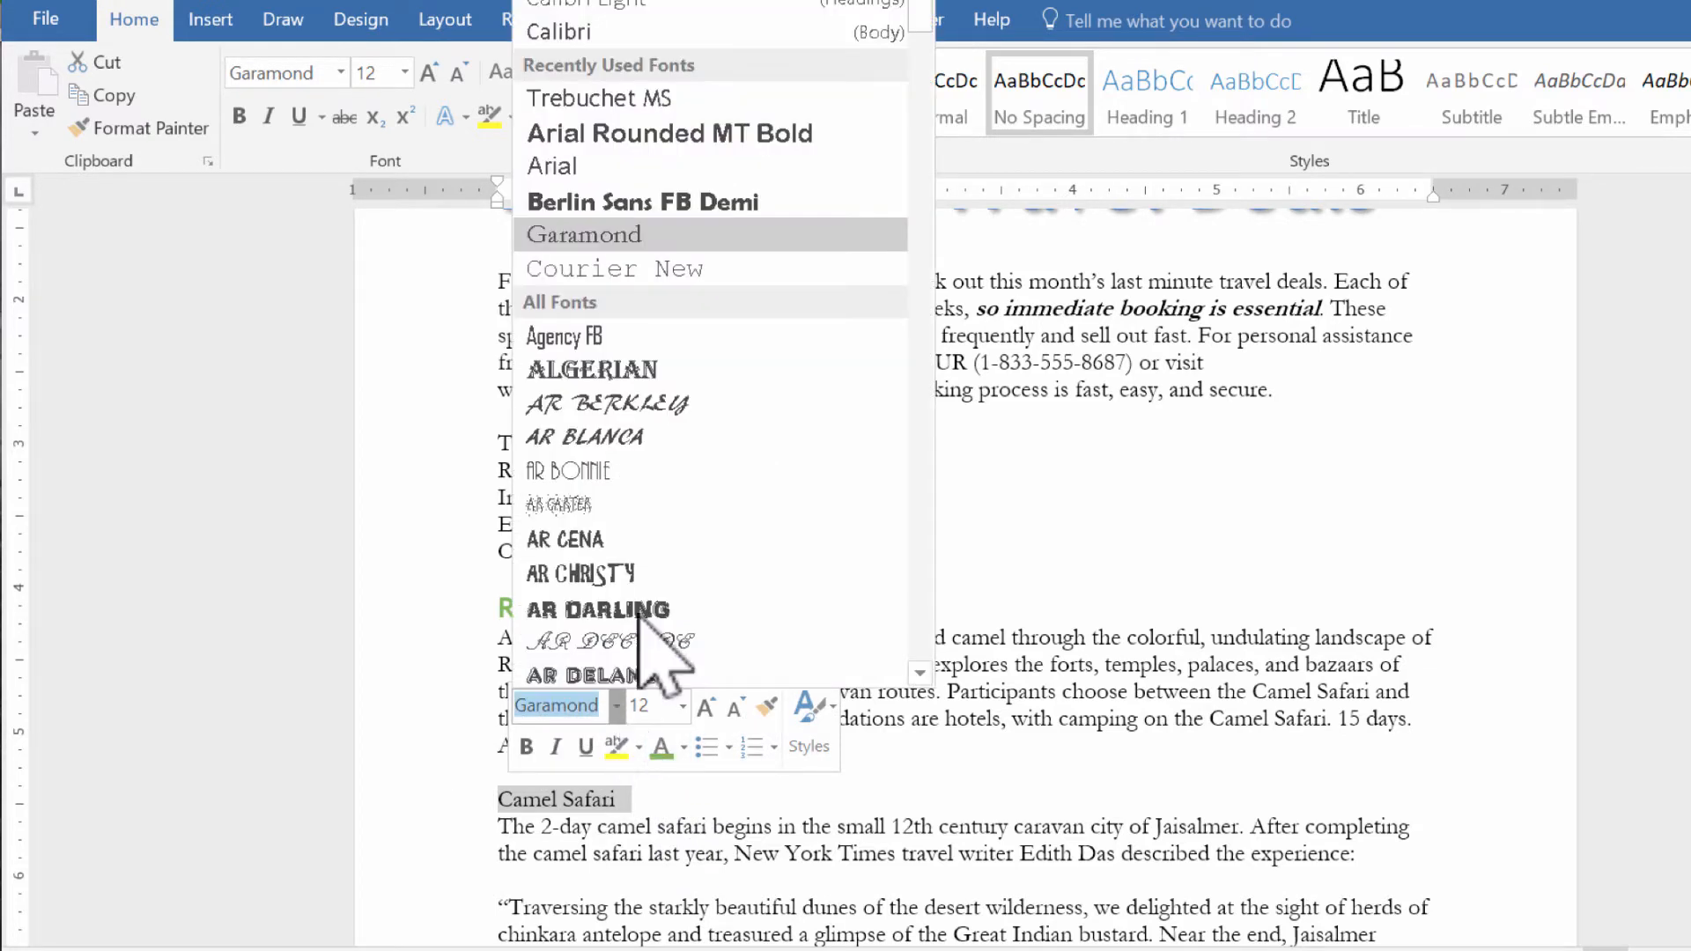
click(656, 99)
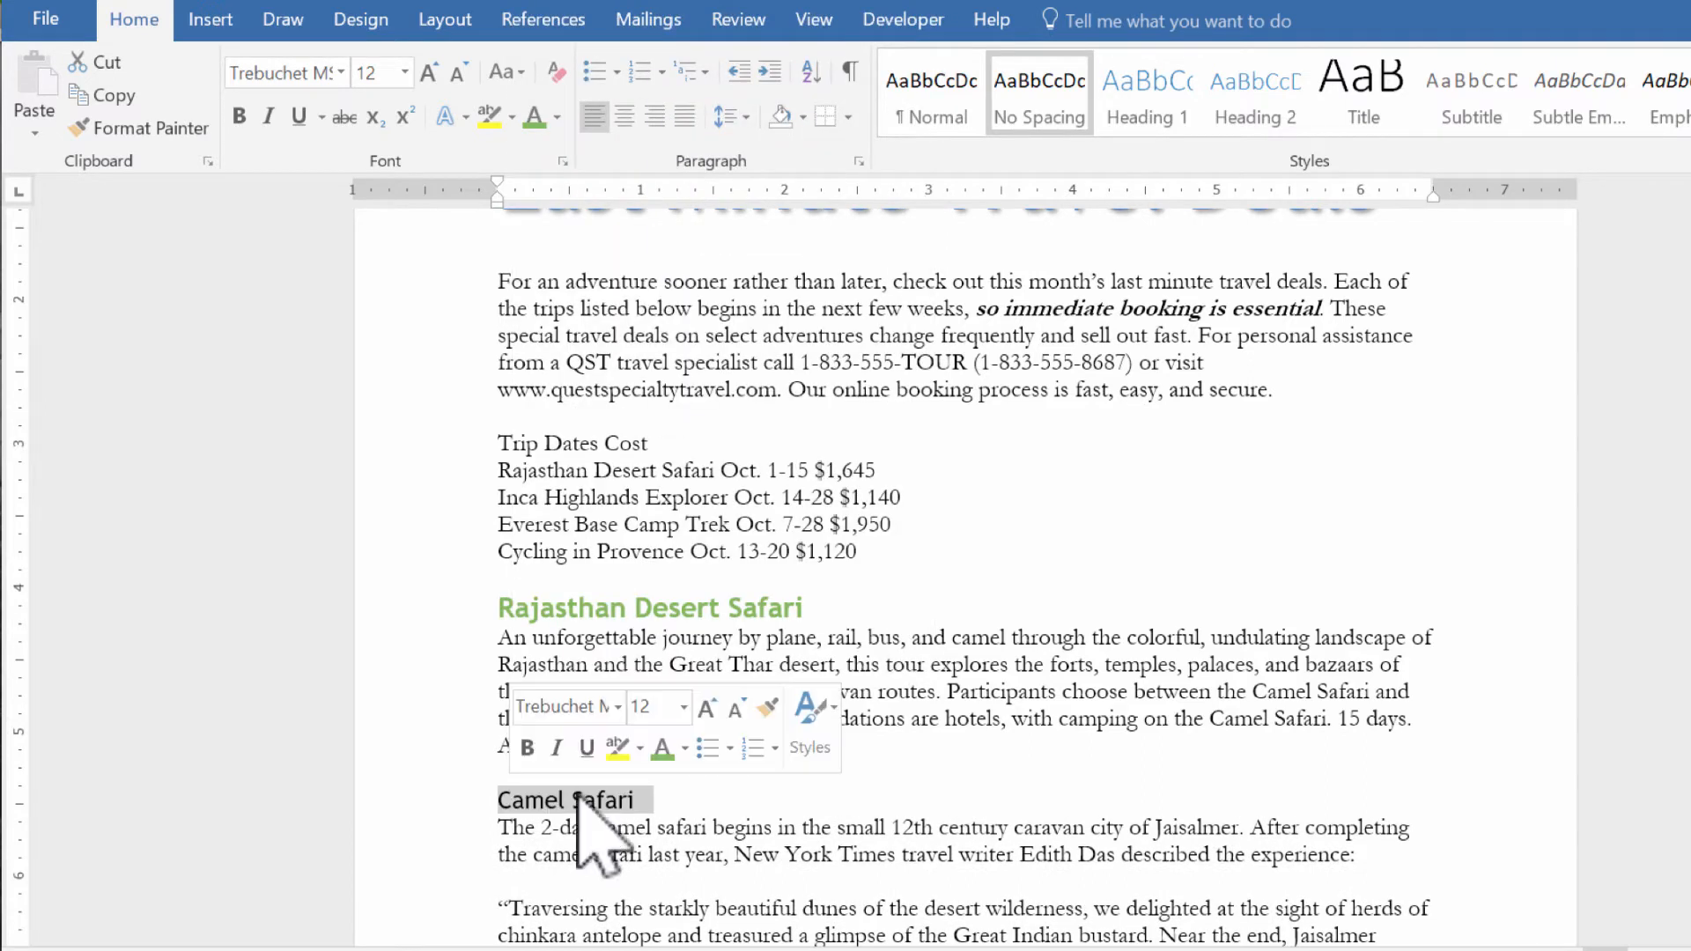
click(528, 747)
click(555, 747)
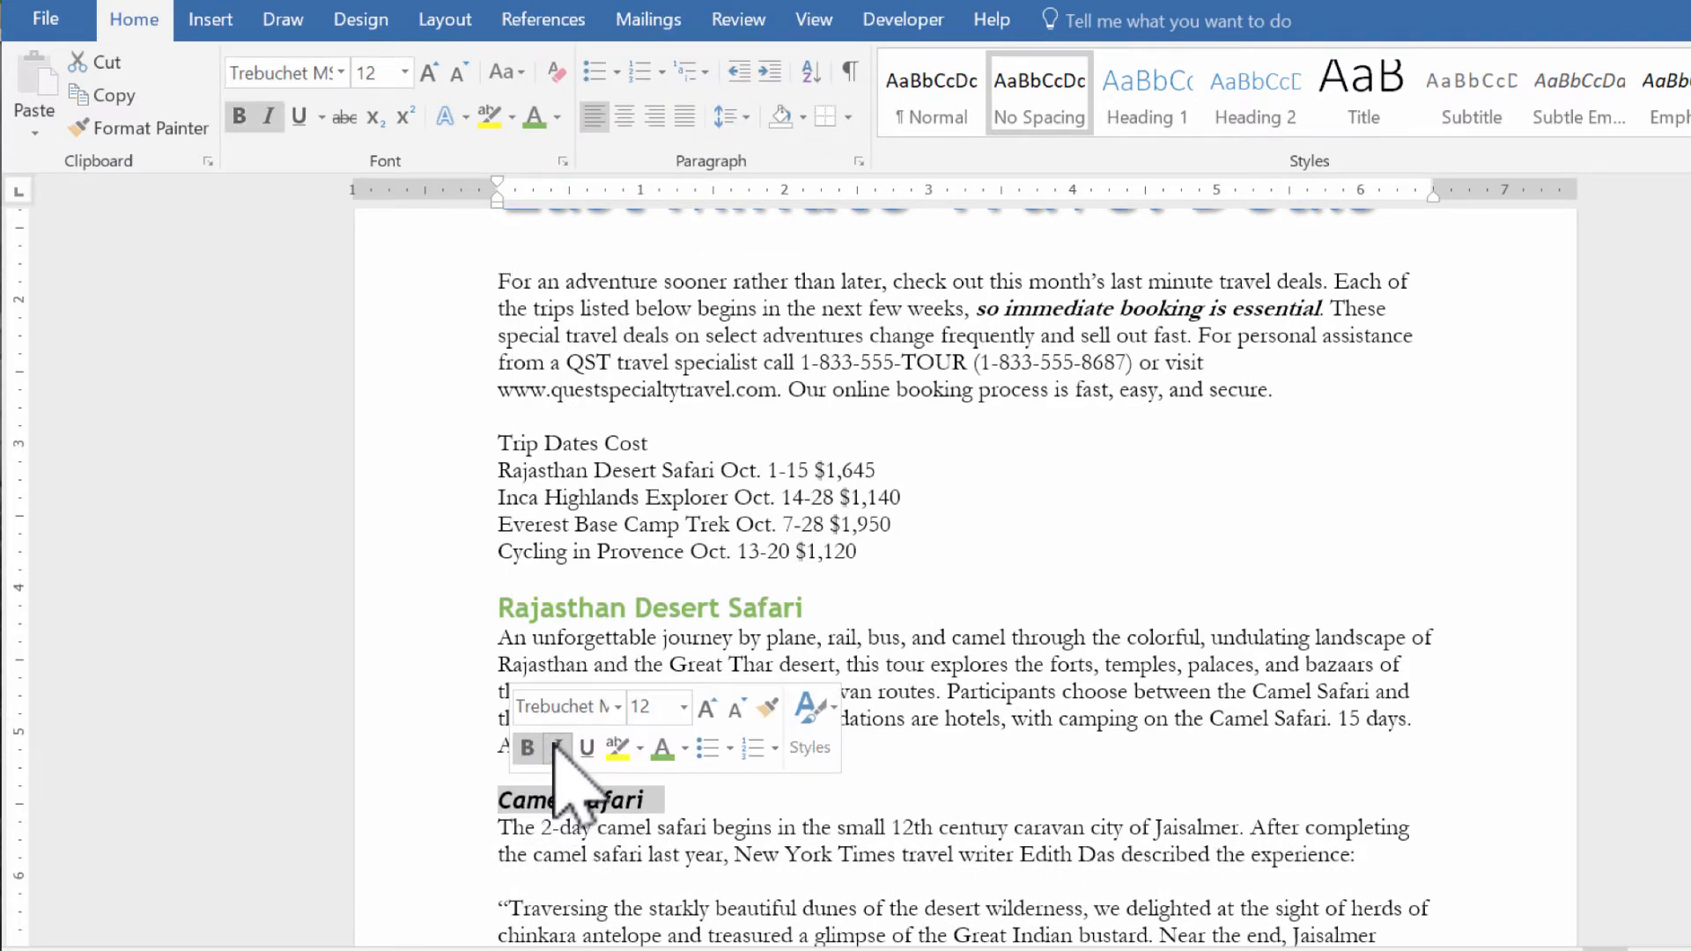
click(663, 747)
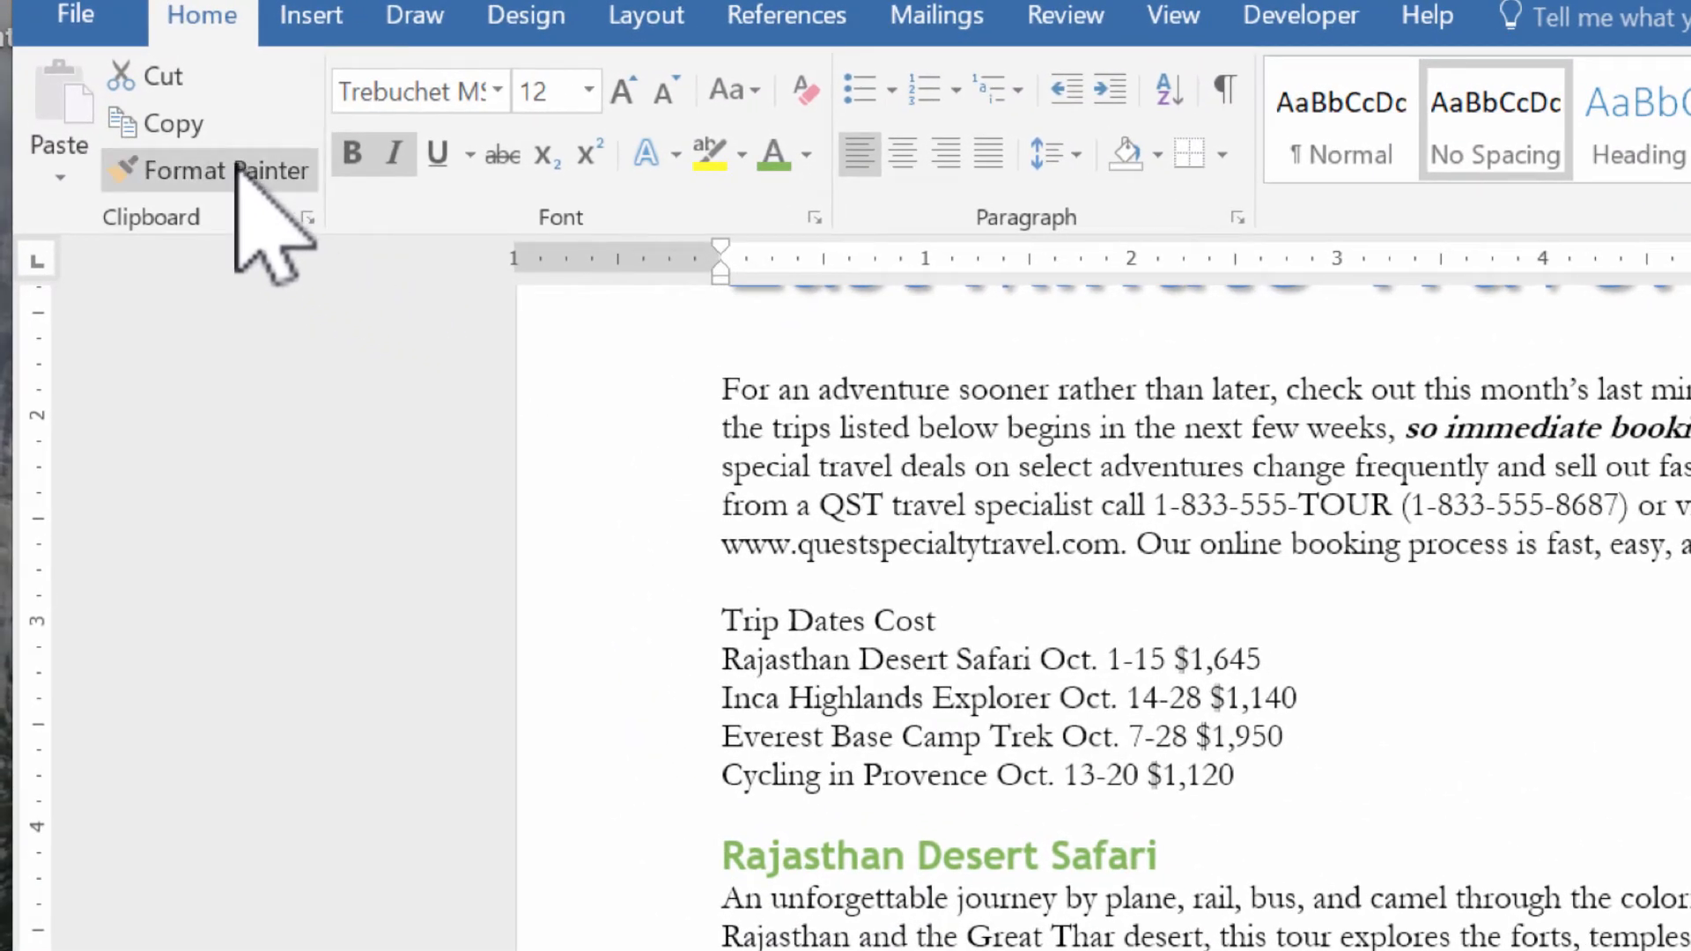
Step: Copy the "Camel Safari" heading's formatting onto the "Rajasthan Desert Safari" heading with Format Painter
click(236, 167)
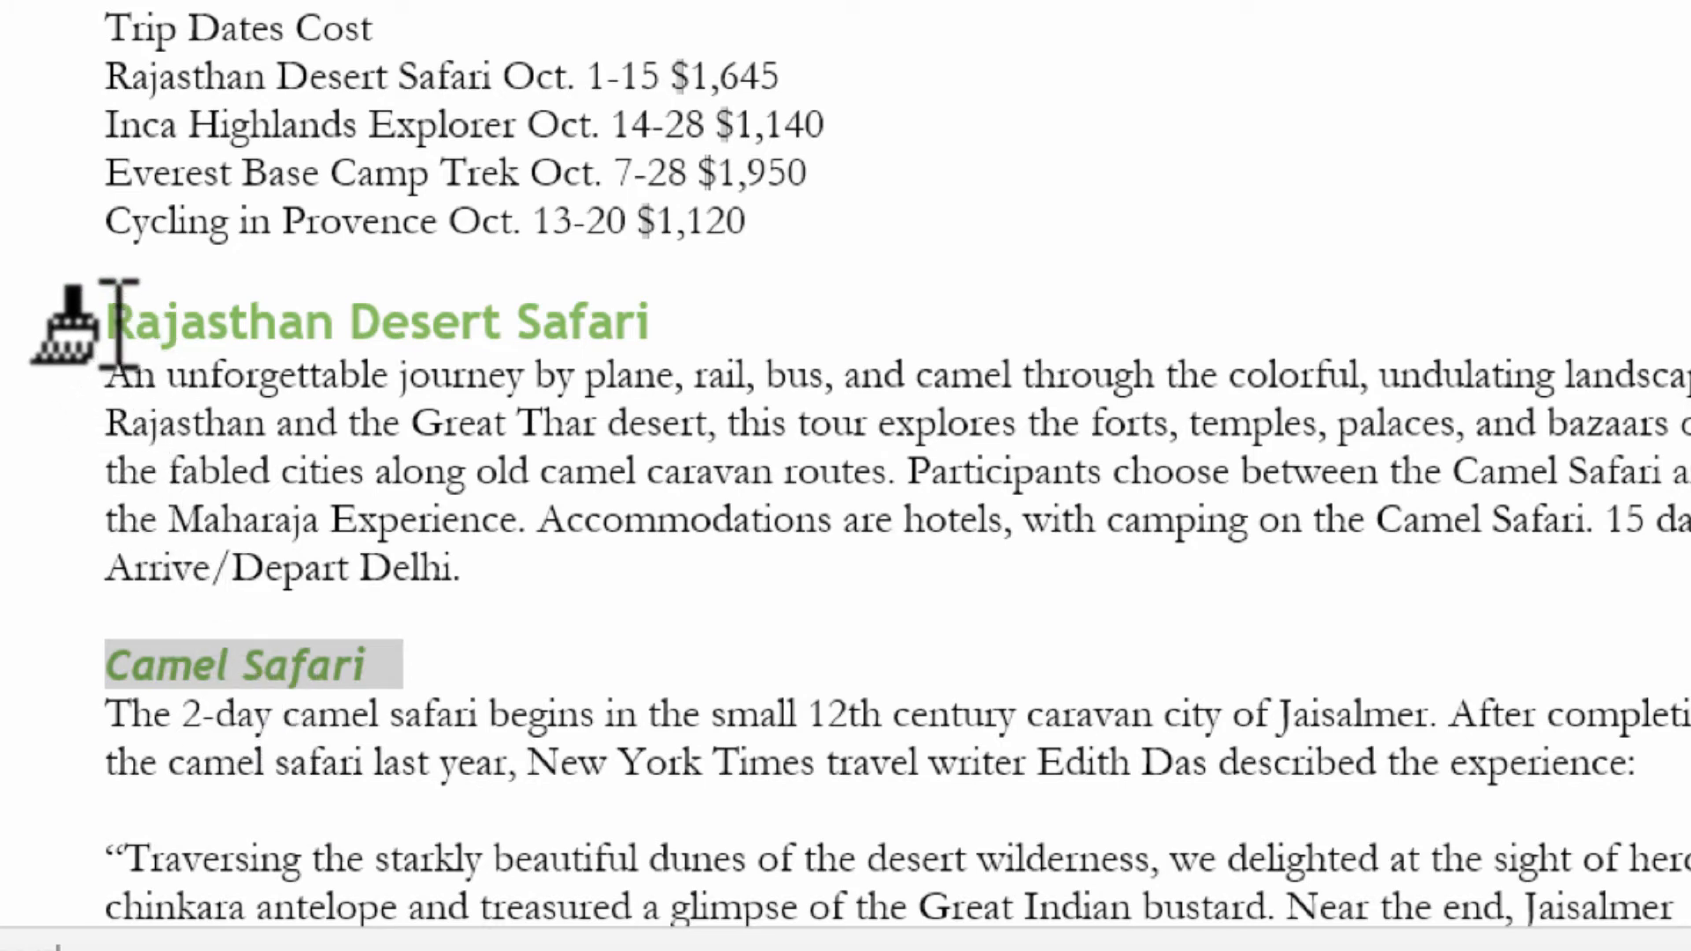
drag(110, 318, 614, 318)
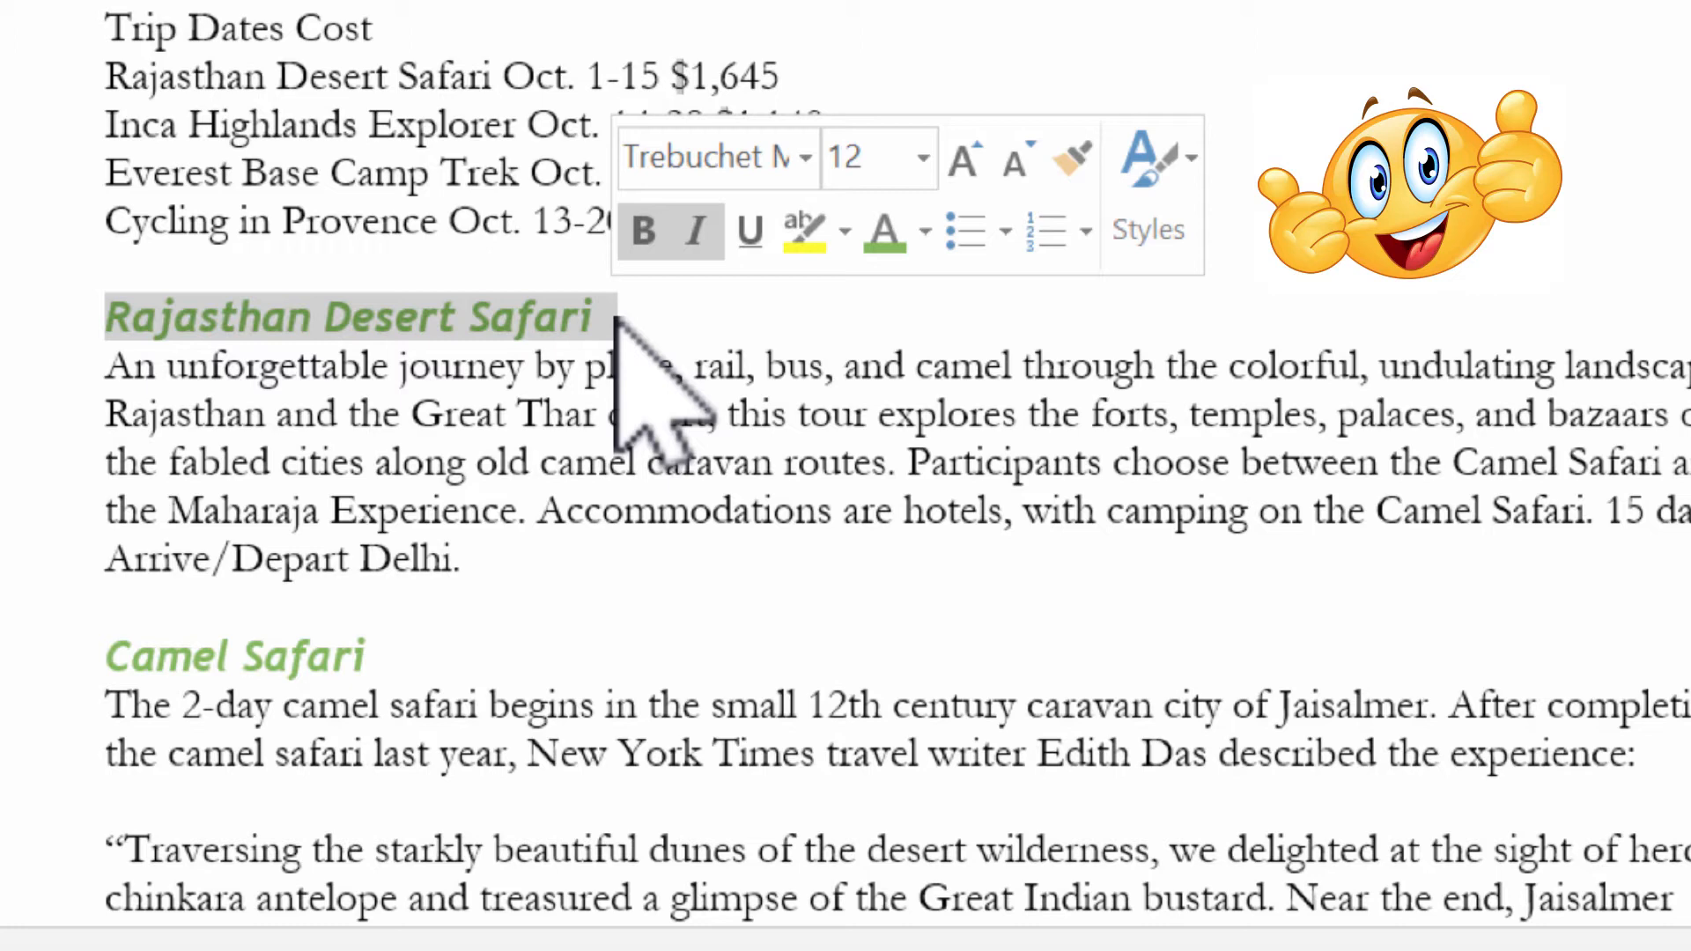
click(628, 414)
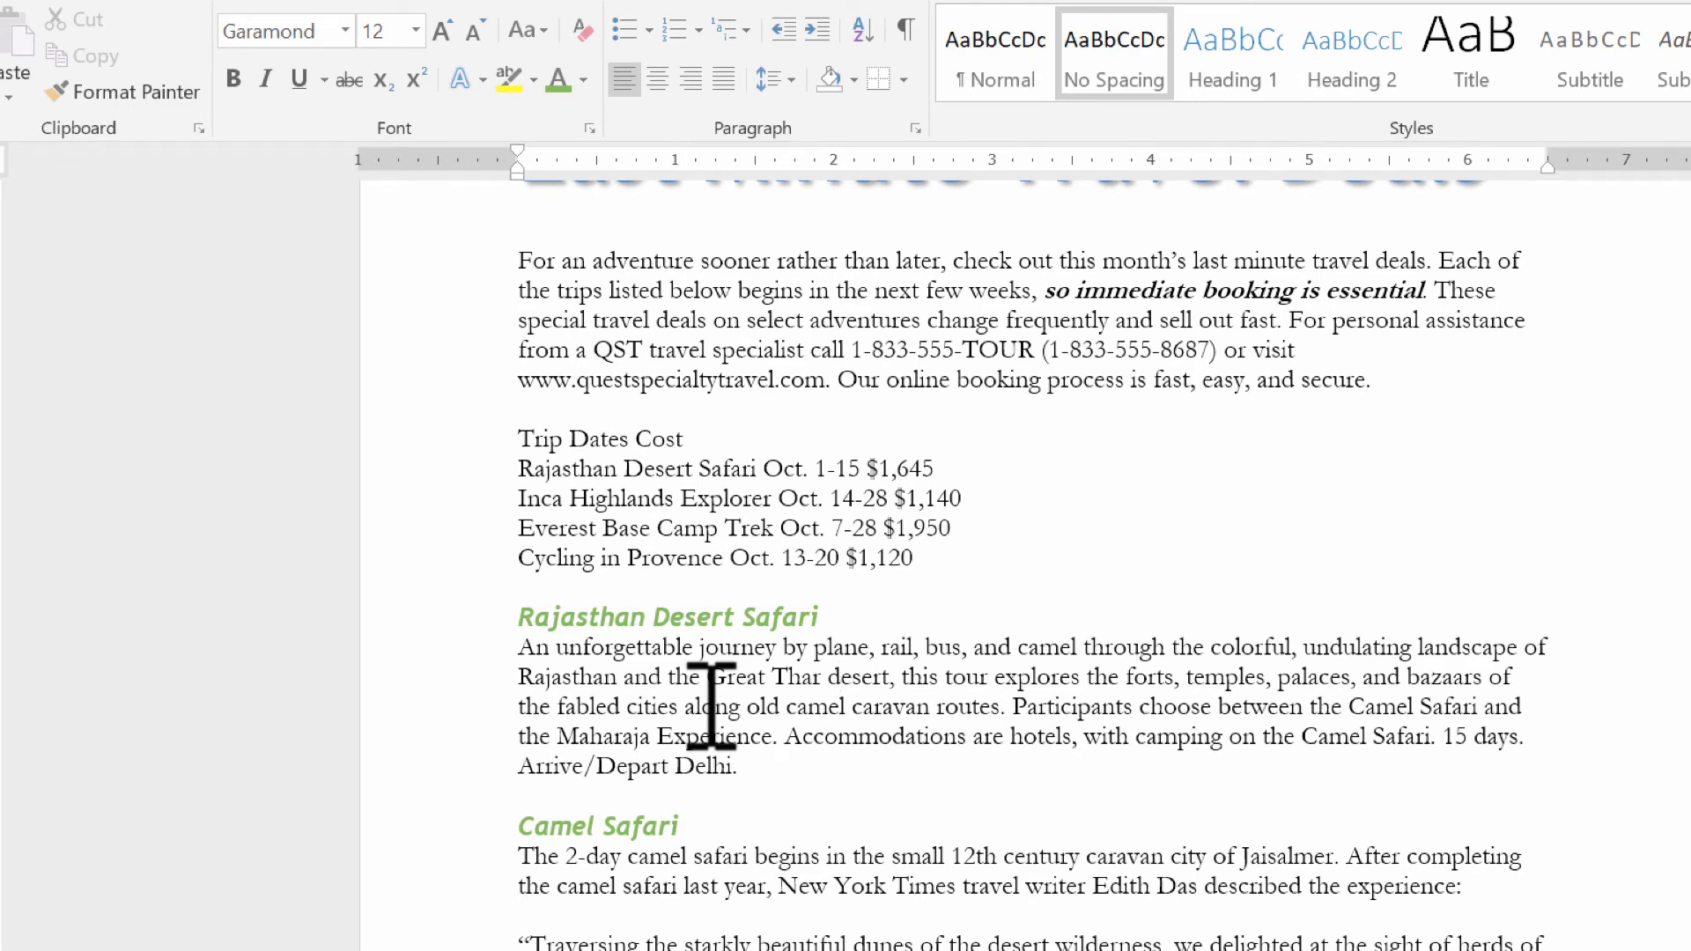
Step: Copy the "Maharaja Experience" heading's formatting onto the "Inca Highlands Explorer" heading with Format Painter
scroll(712, 705, down, 7)
click(808, 499)
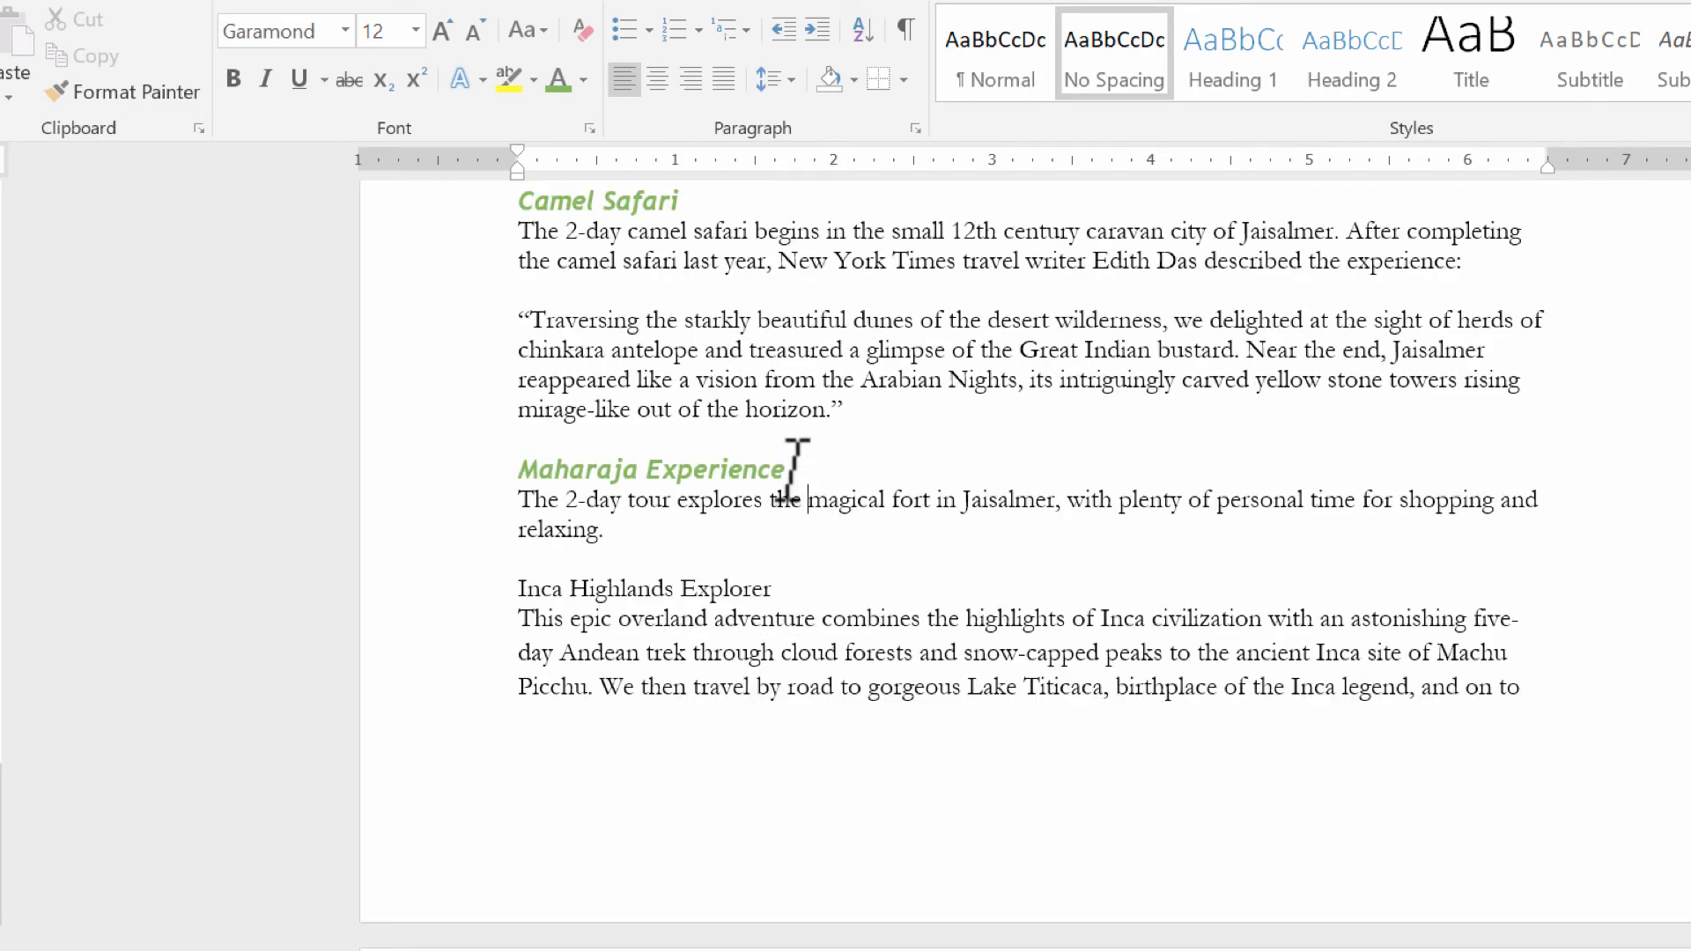
drag(798, 469, 546, 466)
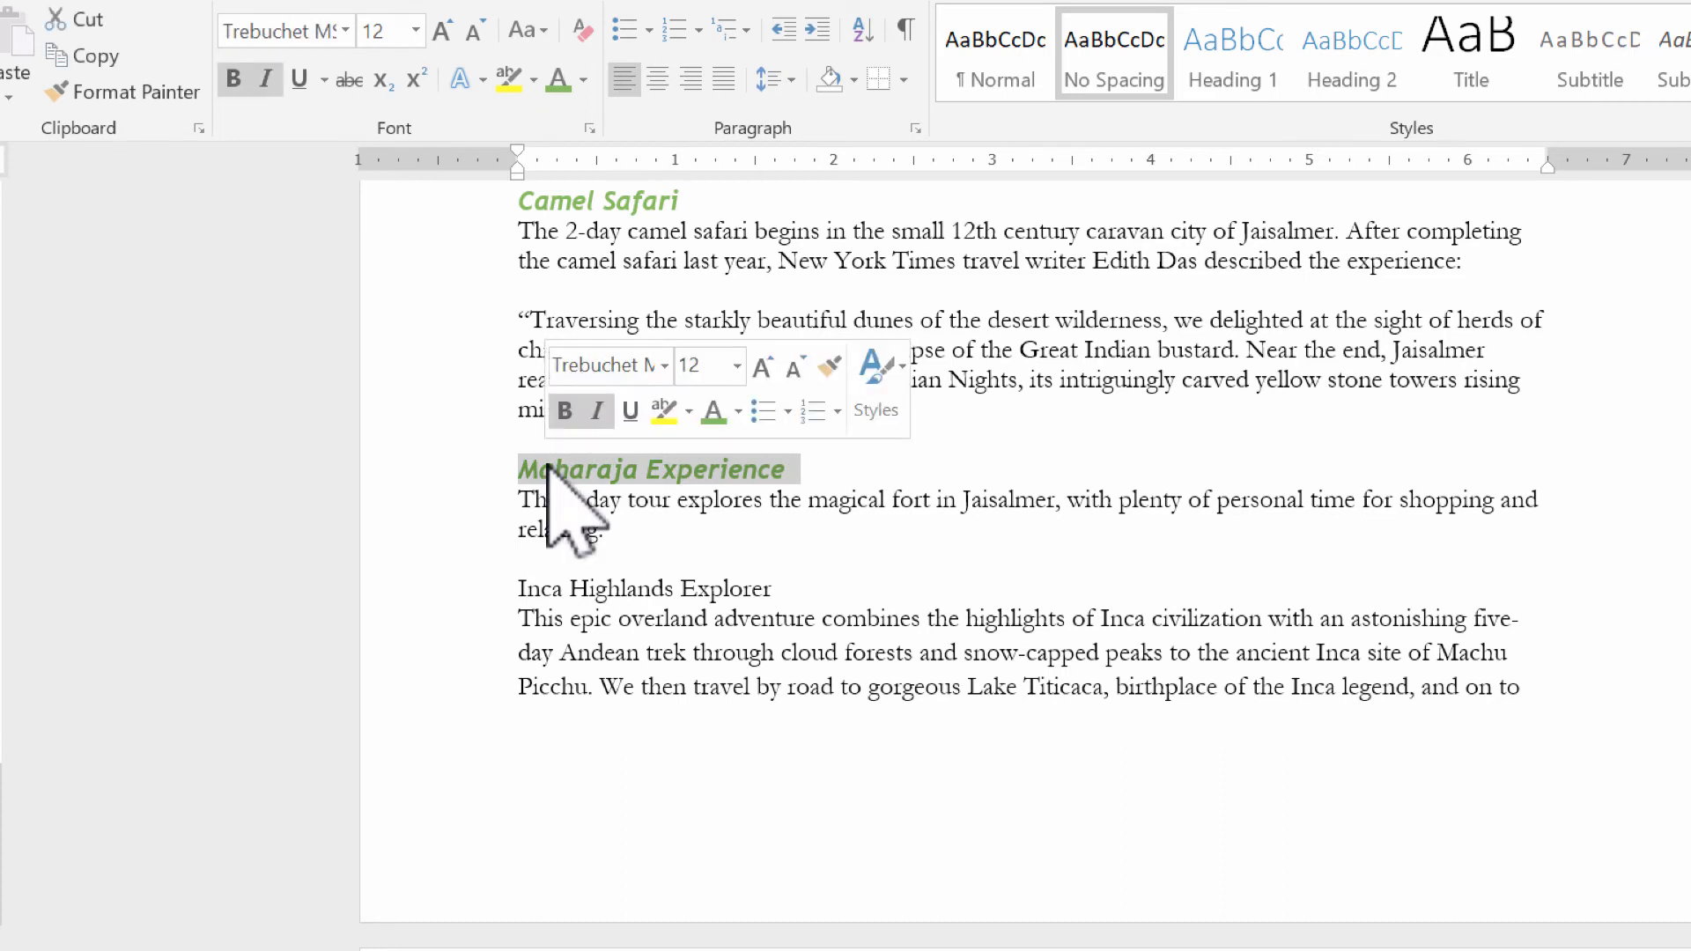
click(127, 91)
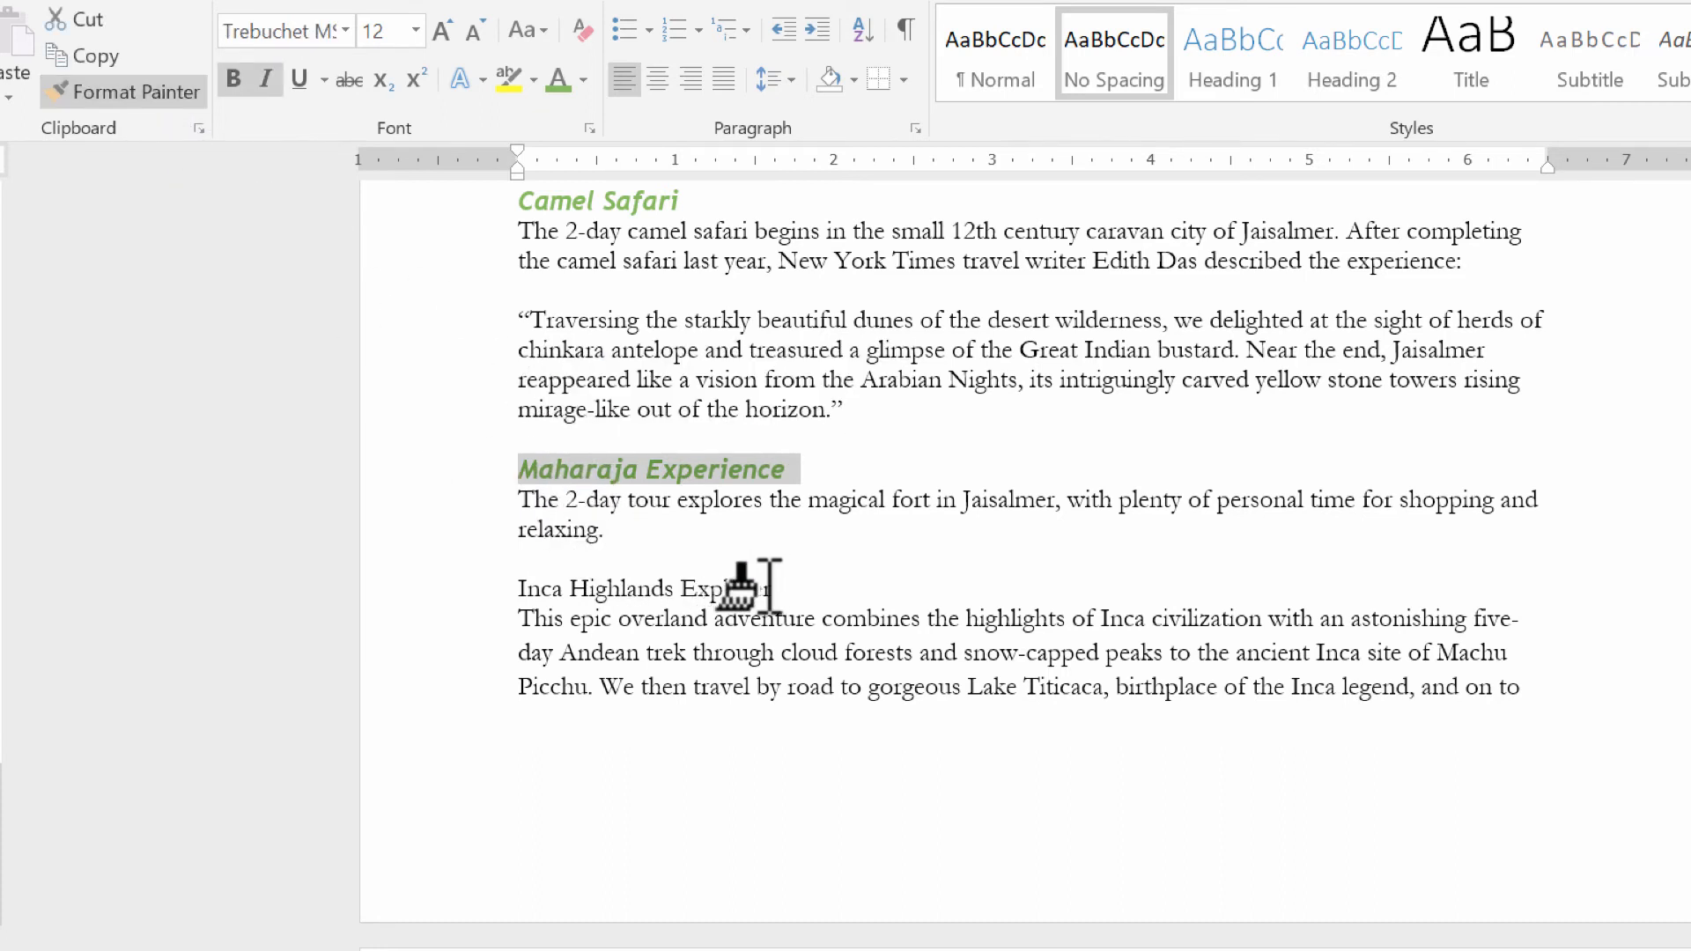
mouse_move(769, 588)
mouse_down()
mouse_move(566, 593)
mouse_move(563, 643)
mouse_up()
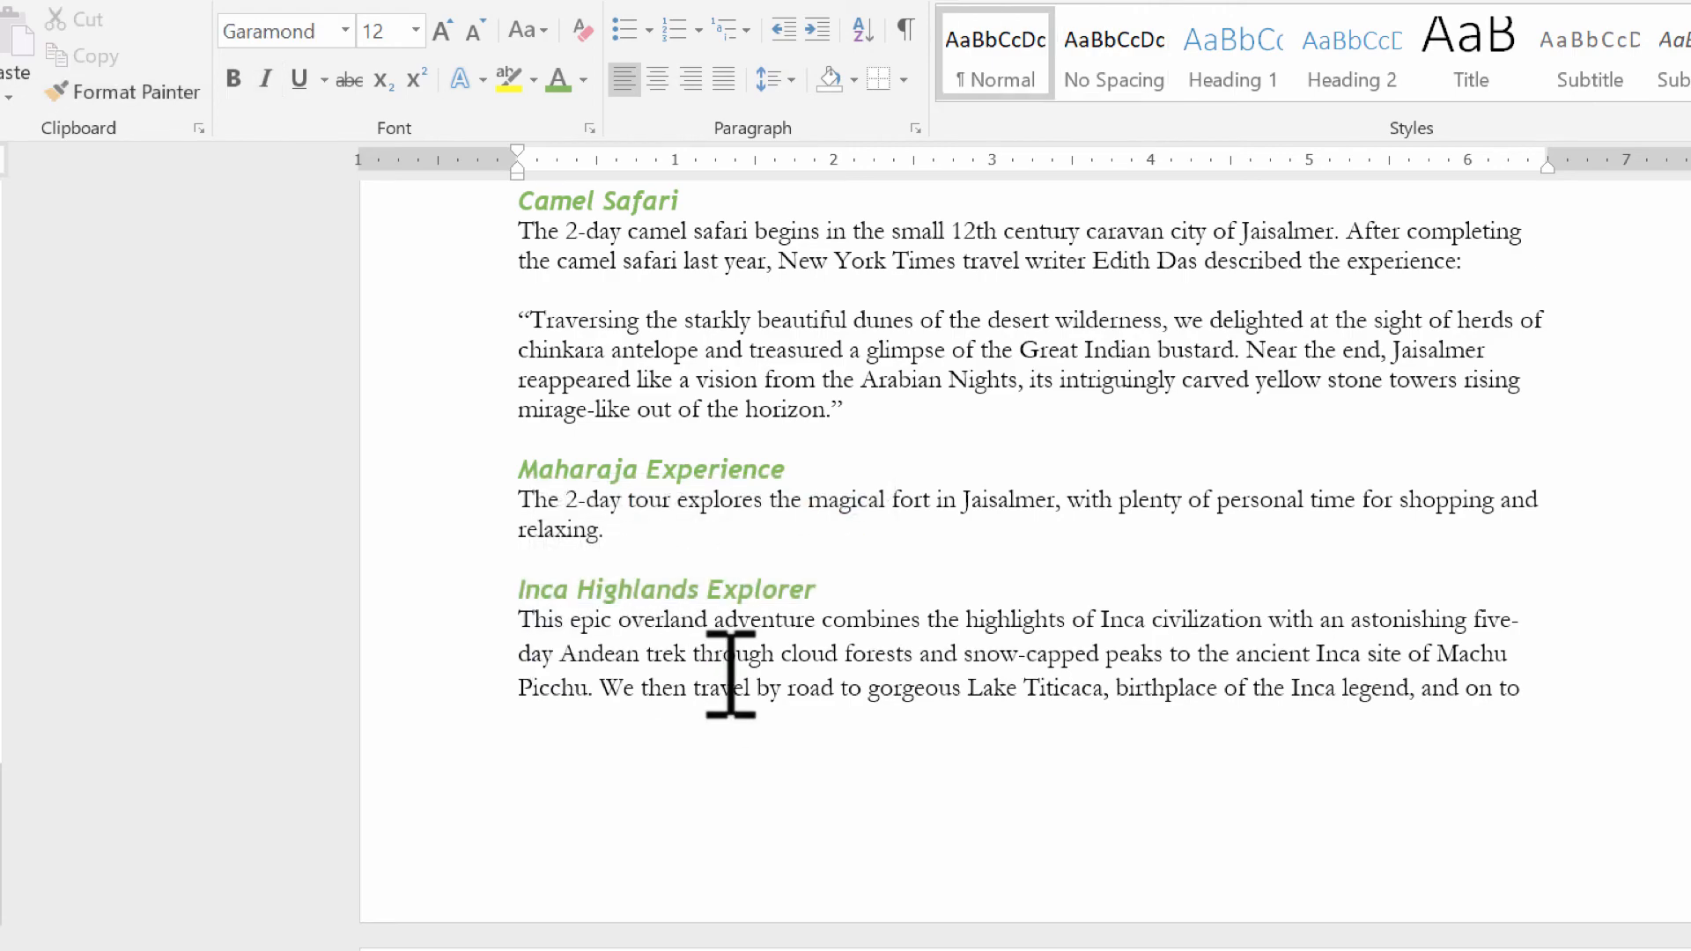
scroll(730, 674, up, 10)
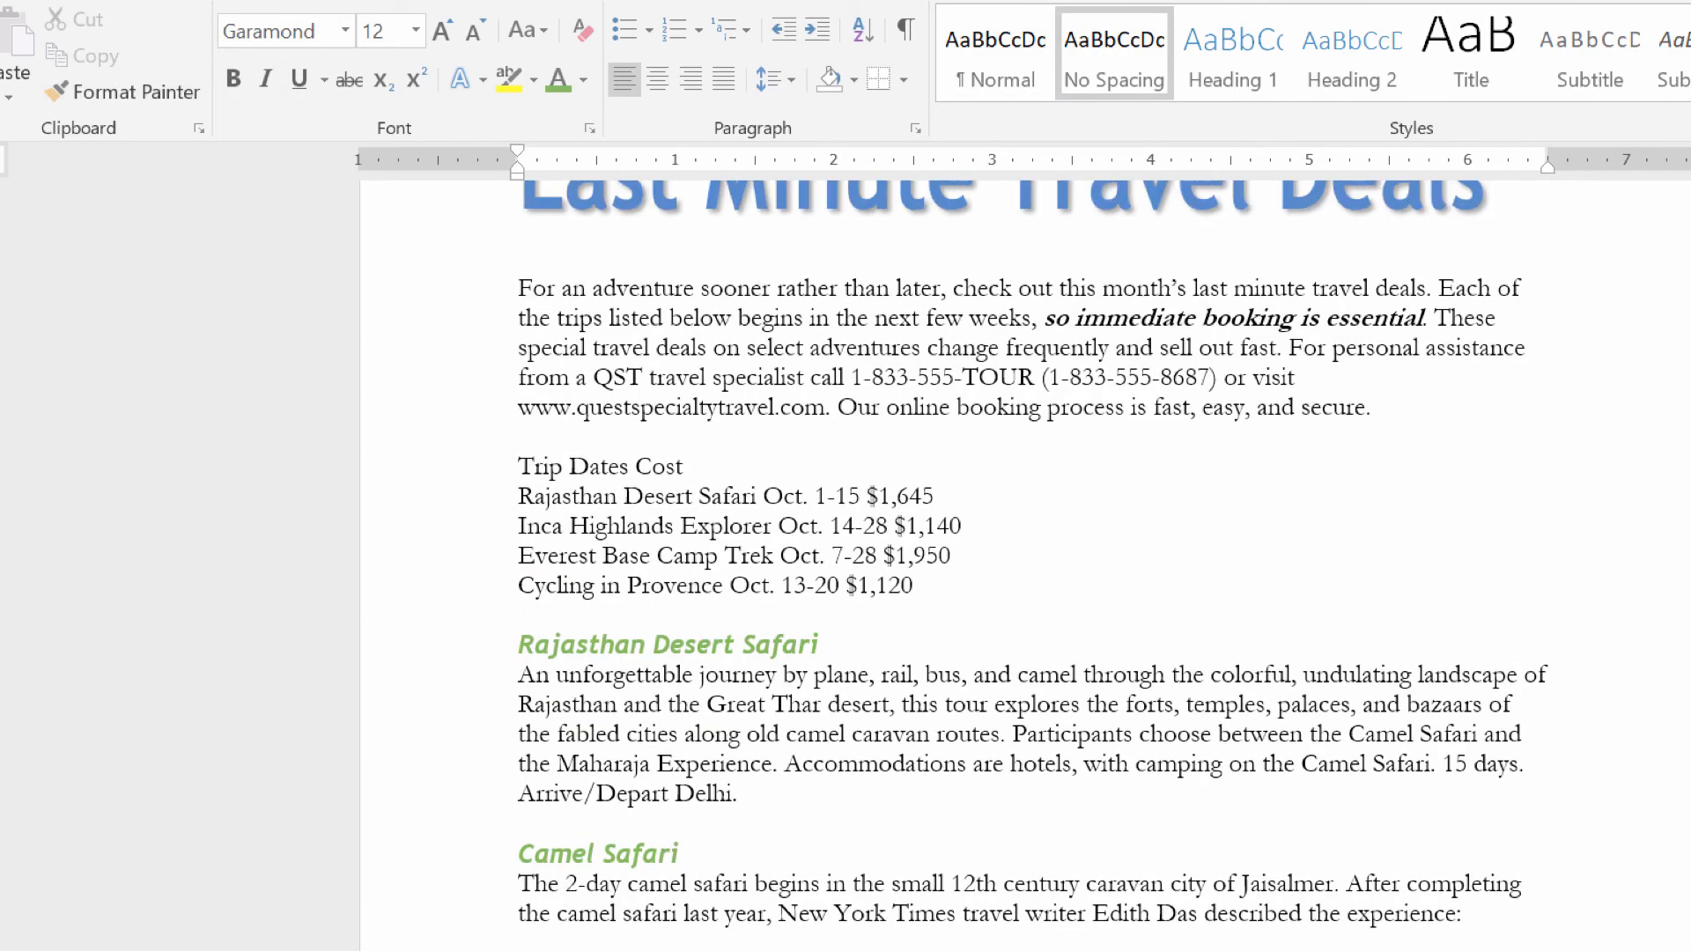